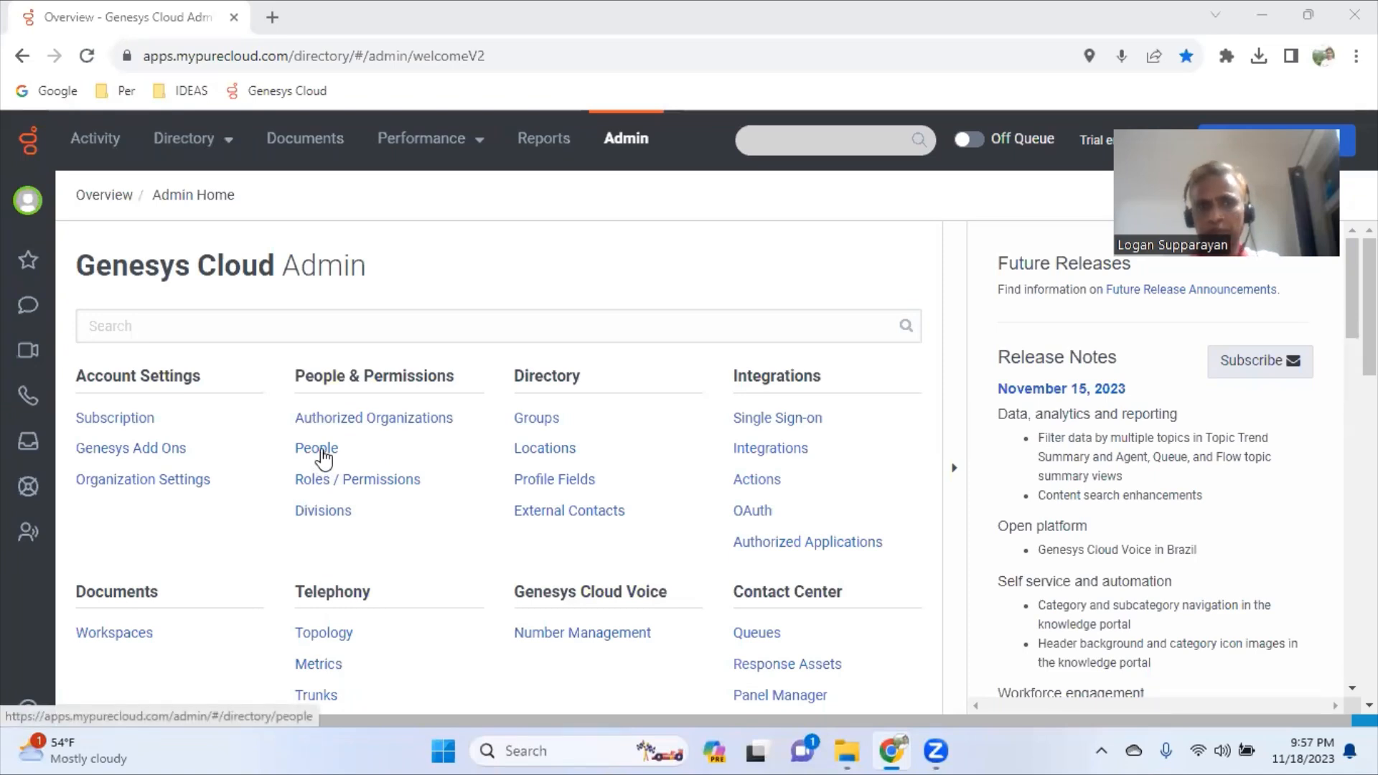
- Search Admin for 'peop' and open the People list under People & Permissions
left_click_drag(159, 56, 517, 57)
left_click(639, 244)
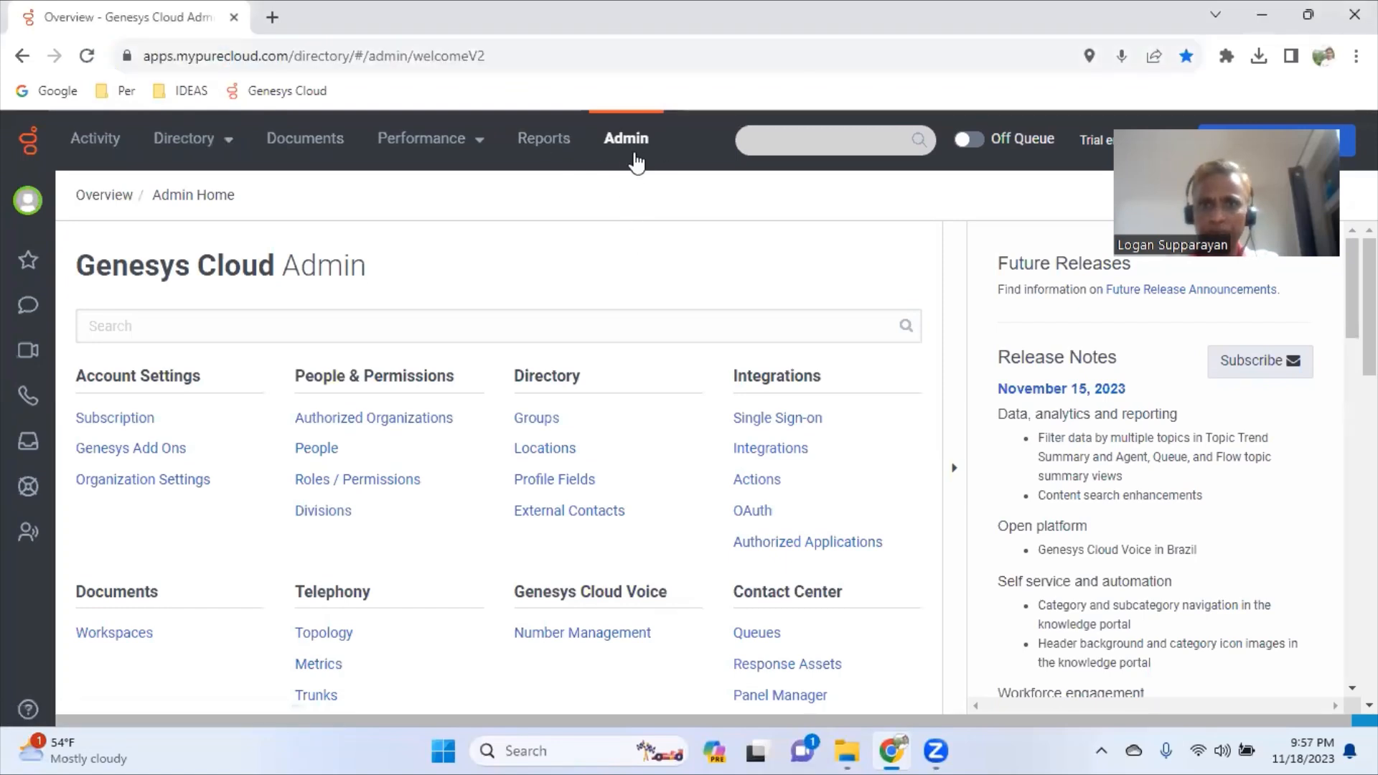
left_click(109, 144)
left_click(631, 144)
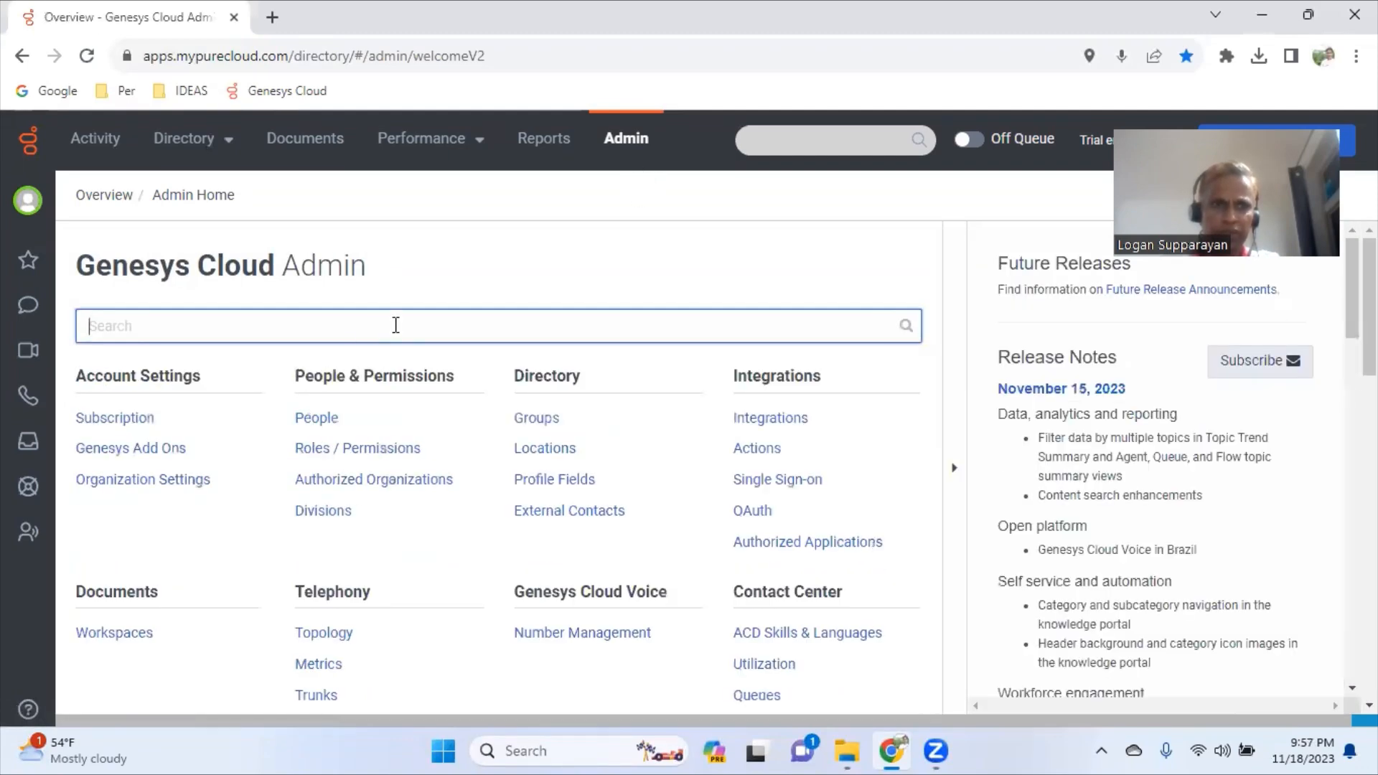
type("peop")
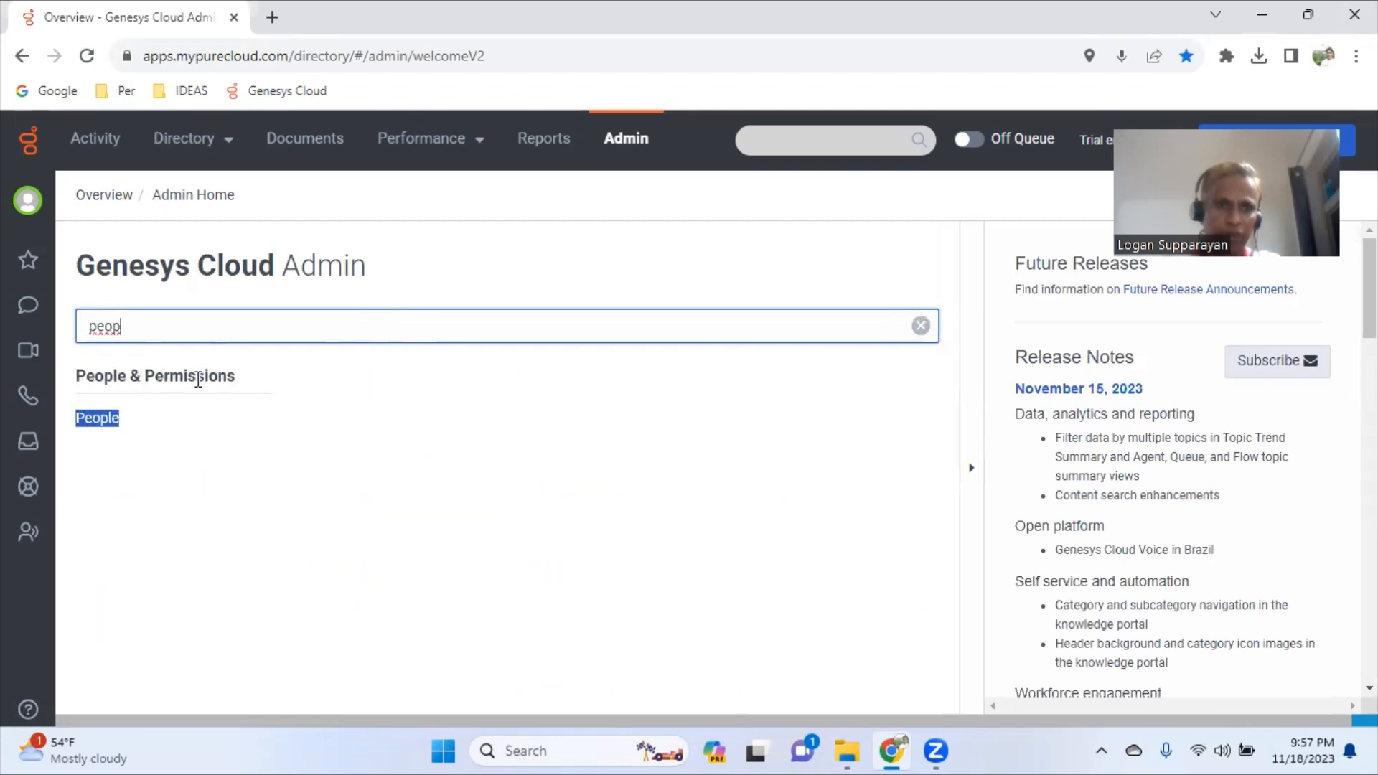
left_click_drag(70, 380, 111, 431)
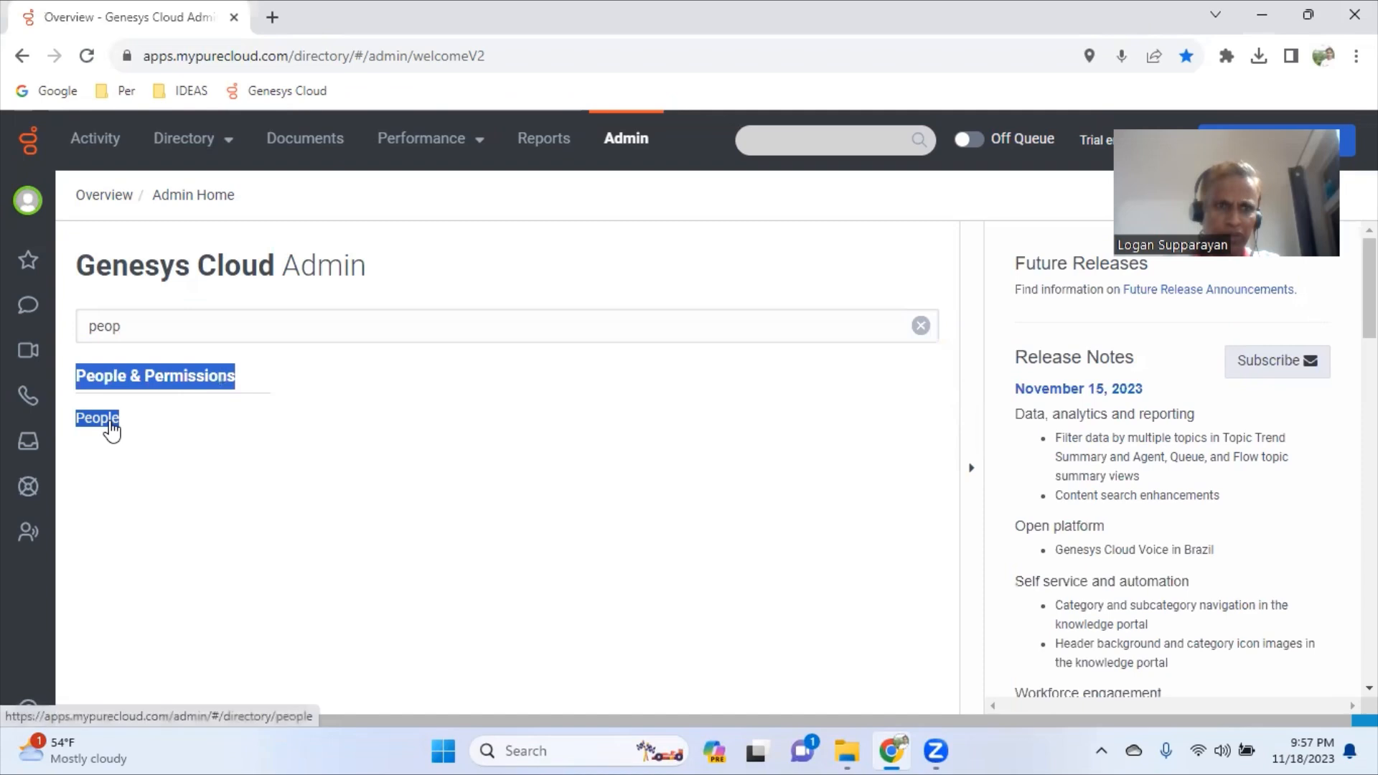
left_click(111, 428)
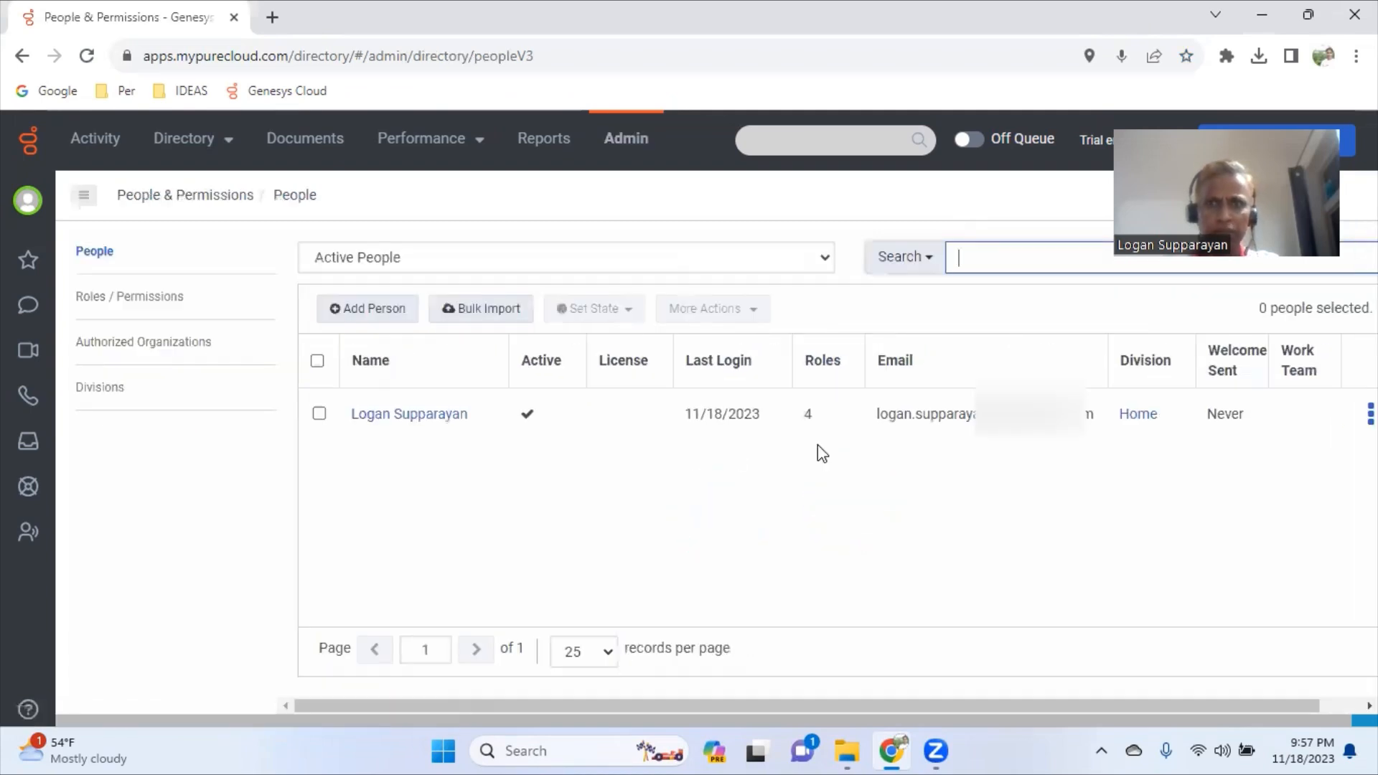
left_click(1082, 286)
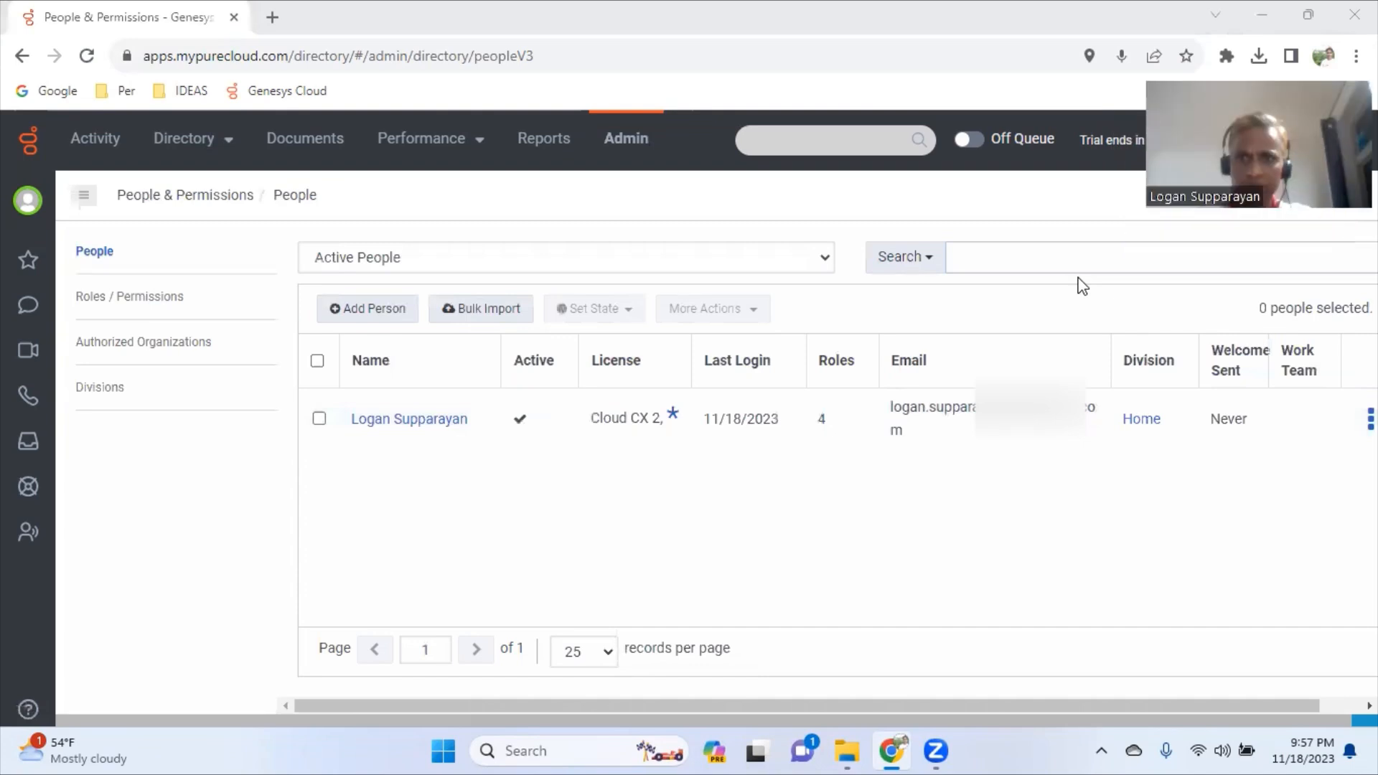
- Start a new person named TestUser1 and paste the copied name into the Email field
left_click(374, 318)
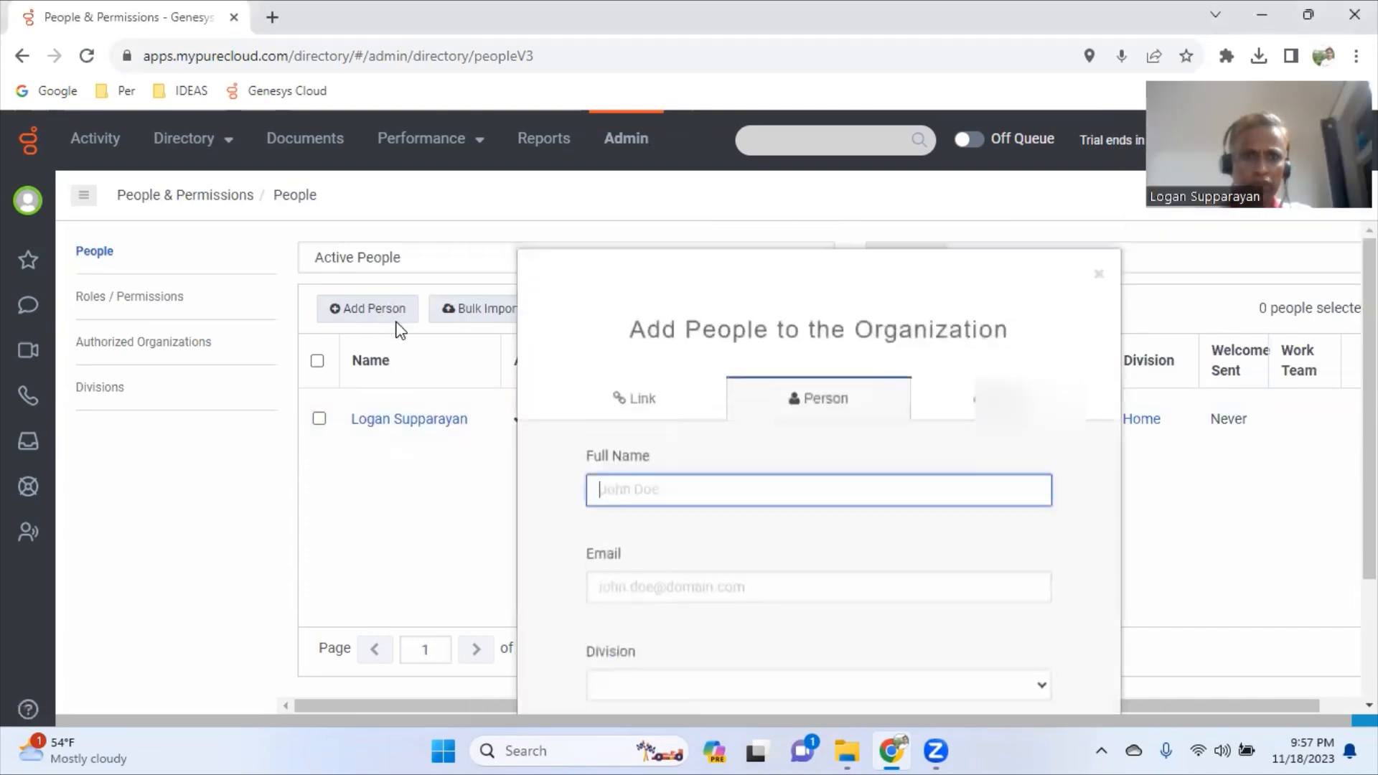
scroll(791, 468, "down", 2)
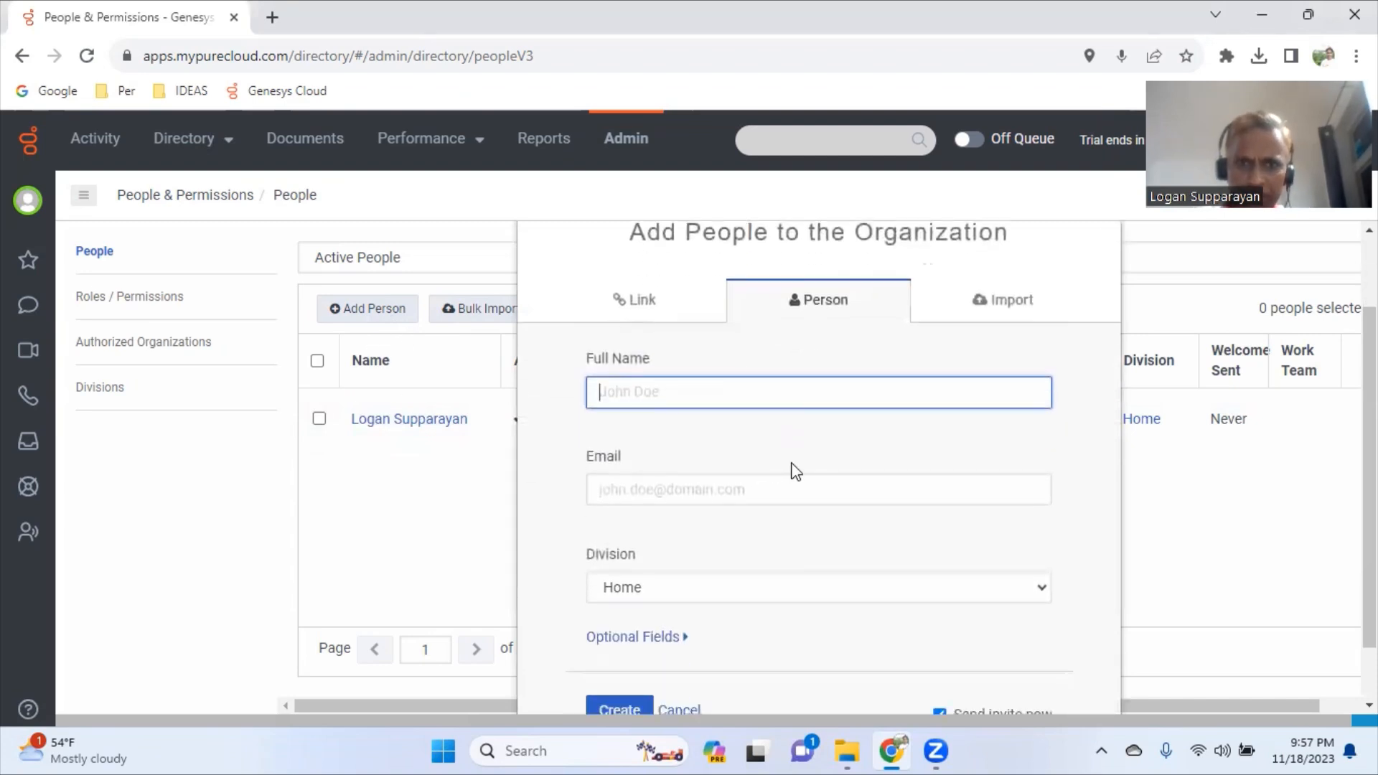
scroll(794, 471, "down", 1)
type("TestUser1")
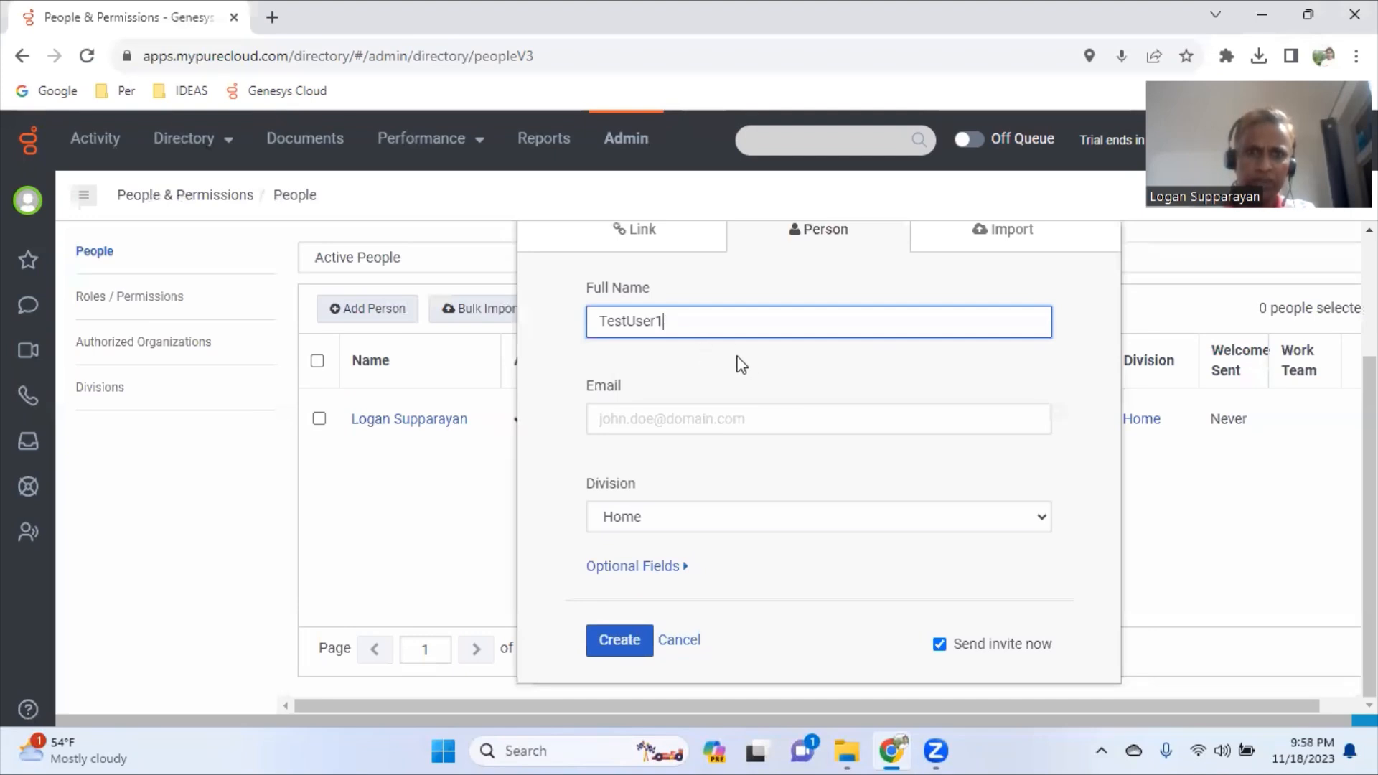
left_click(651, 424)
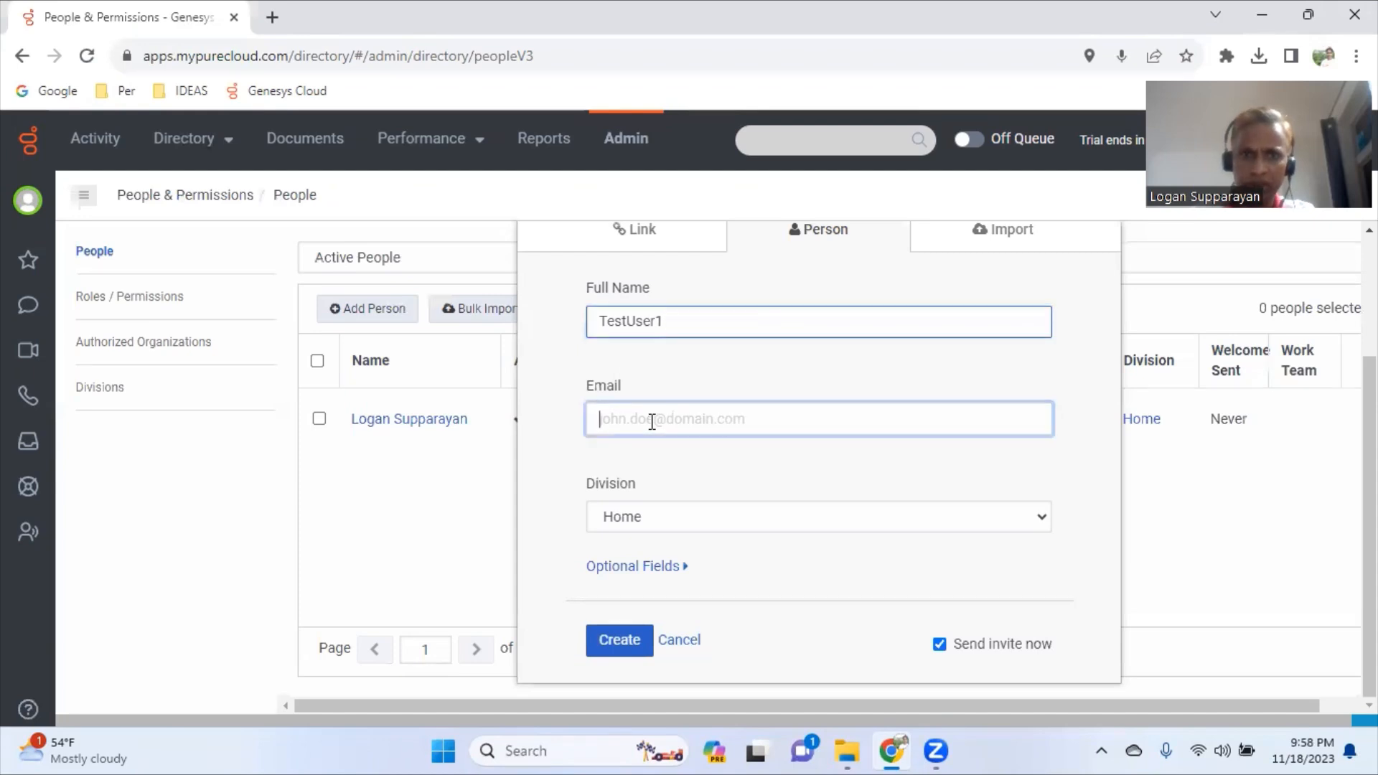
double_click(640, 323)
key("ctrl+c")
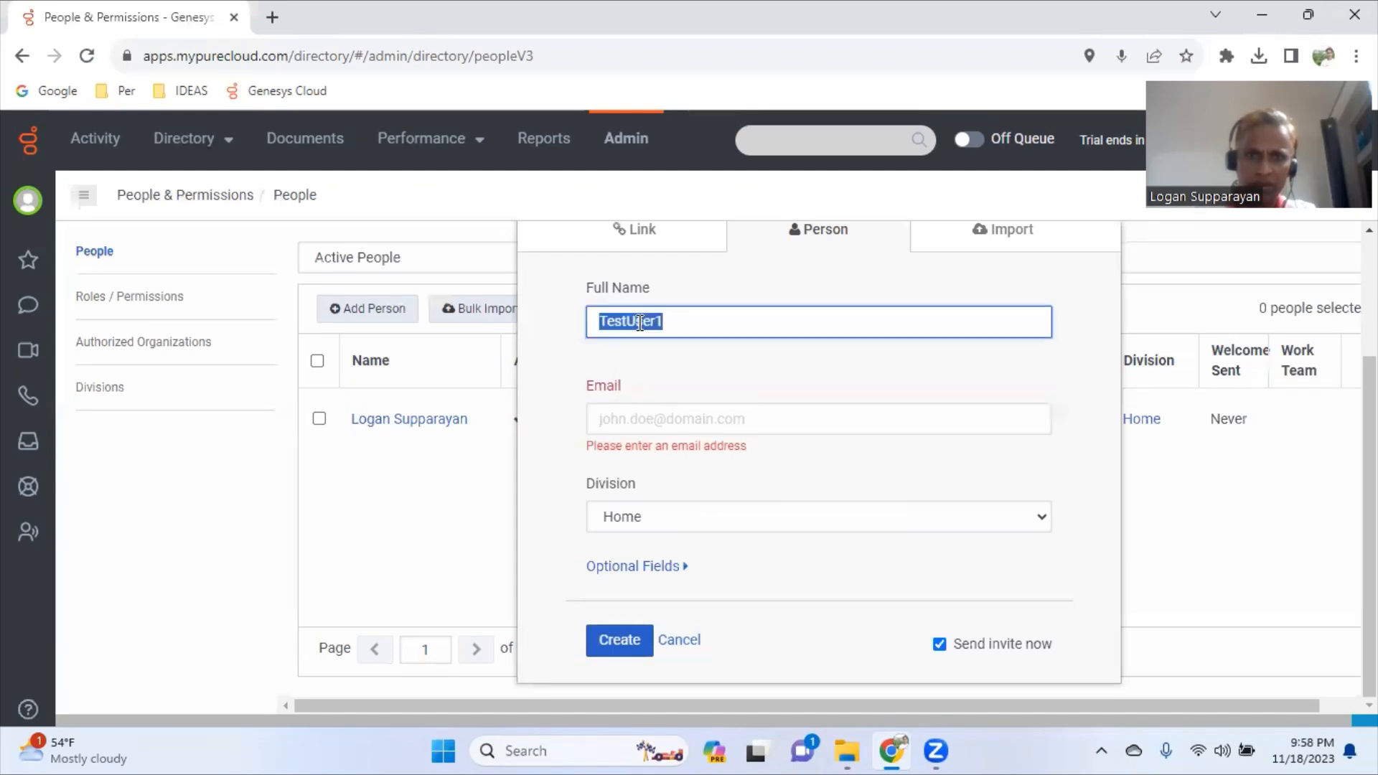
left_click(643, 422)
key("ctrl+v")
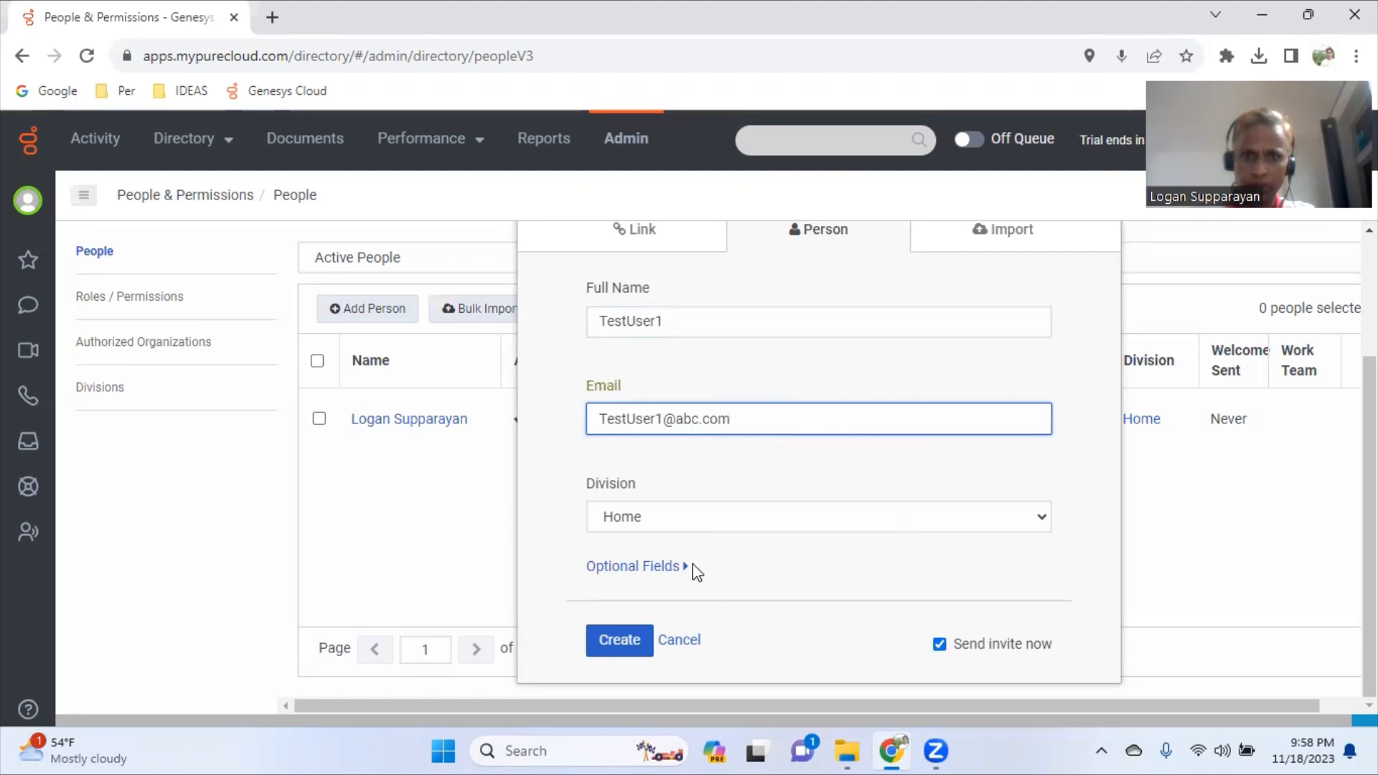
- Untick Send invite now, create the person, and confirm restoring the deleted user
left_click(940, 645)
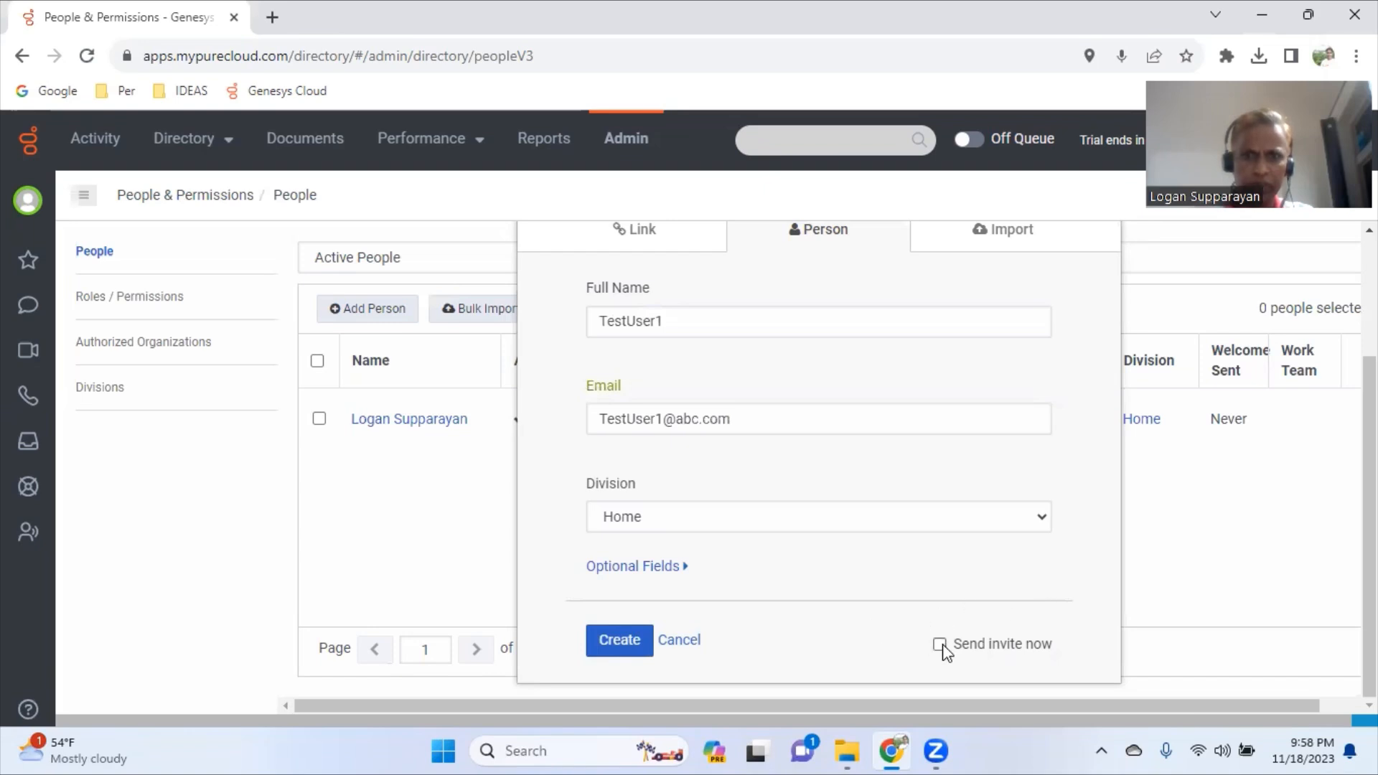
left_click(631, 650)
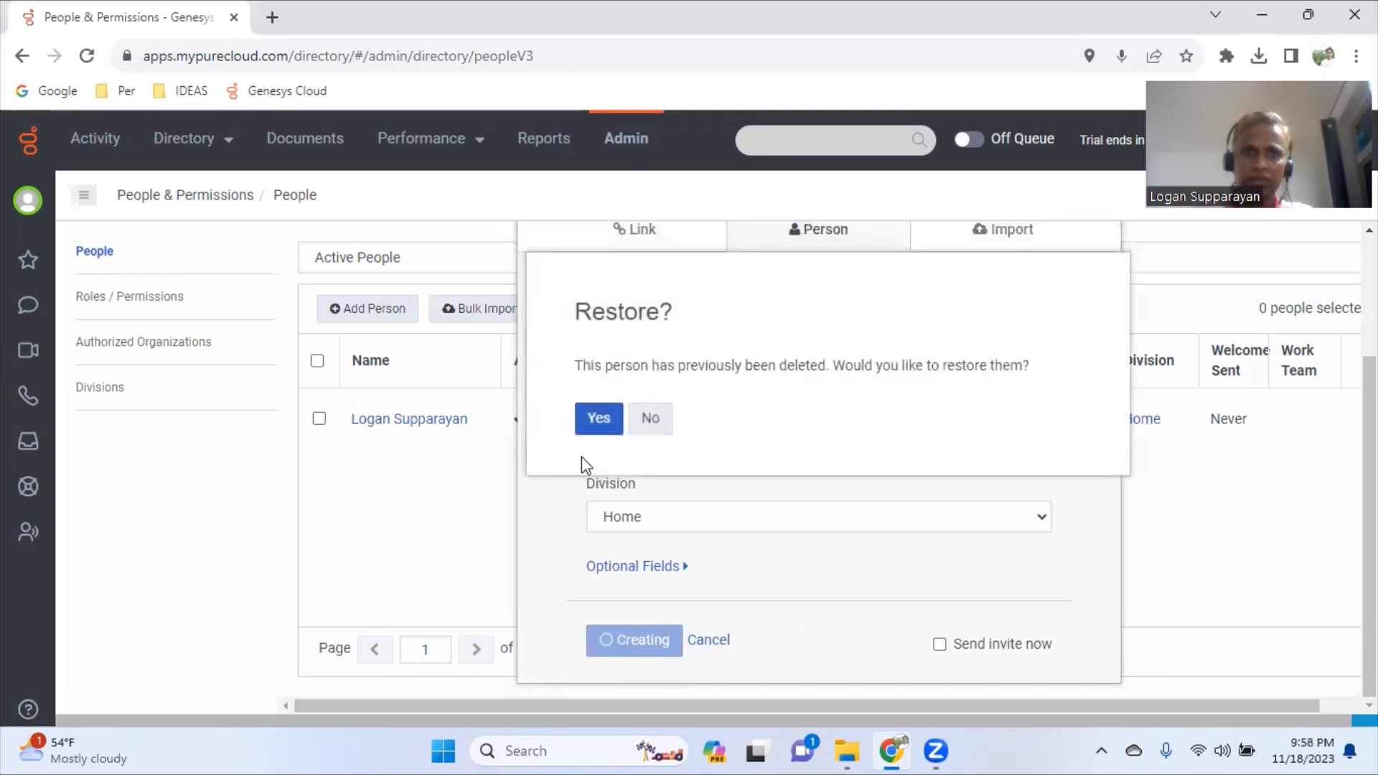
left_click(603, 425)
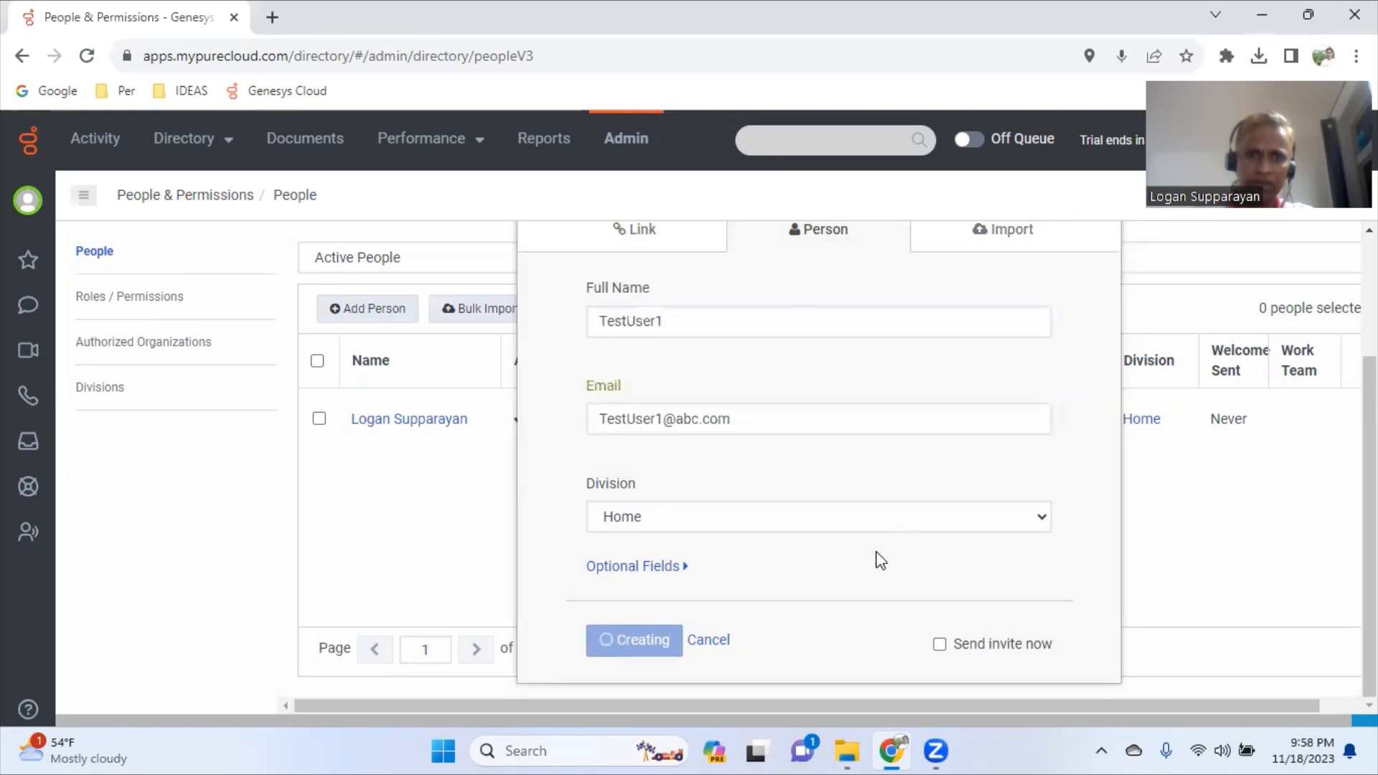
- Open TestUser1 and assign the employee and admin roles from the full role list
left_click(688, 646)
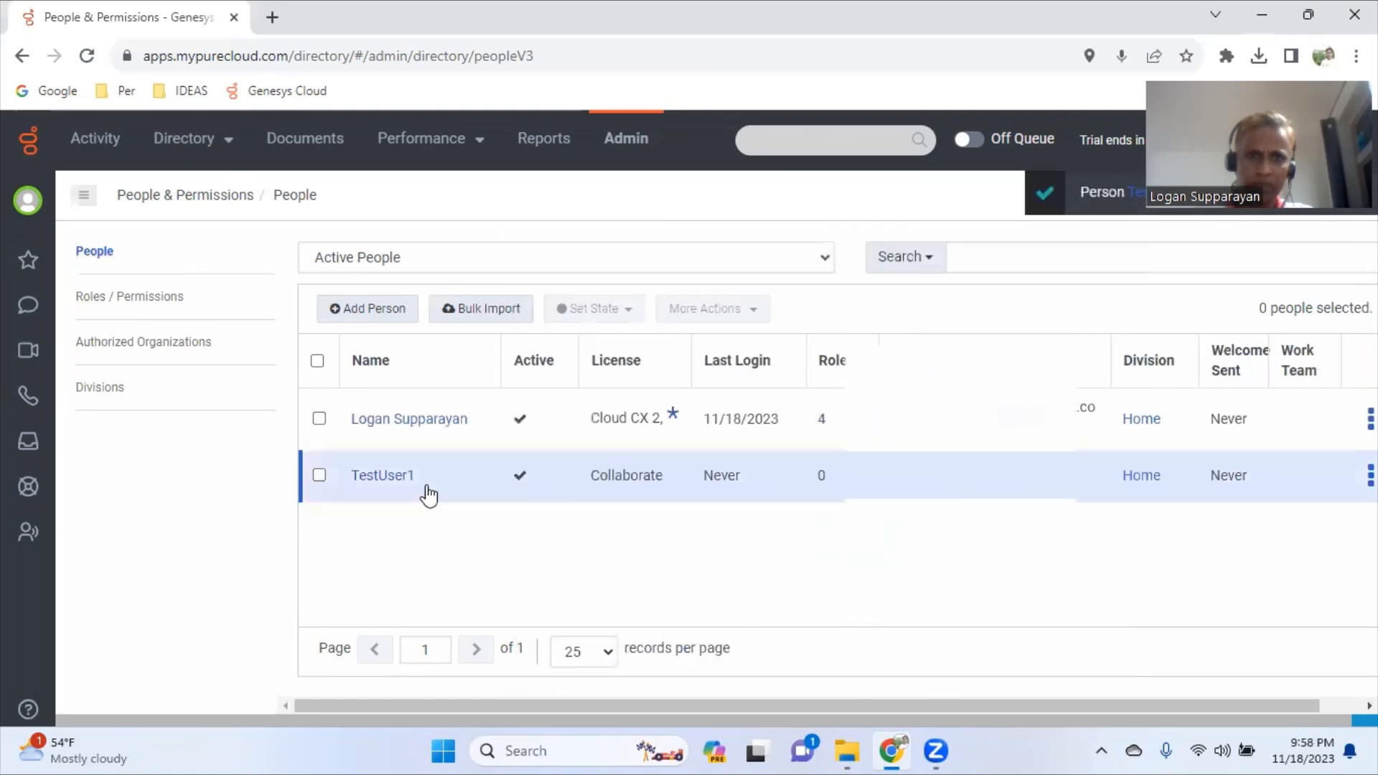
left_click(399, 480)
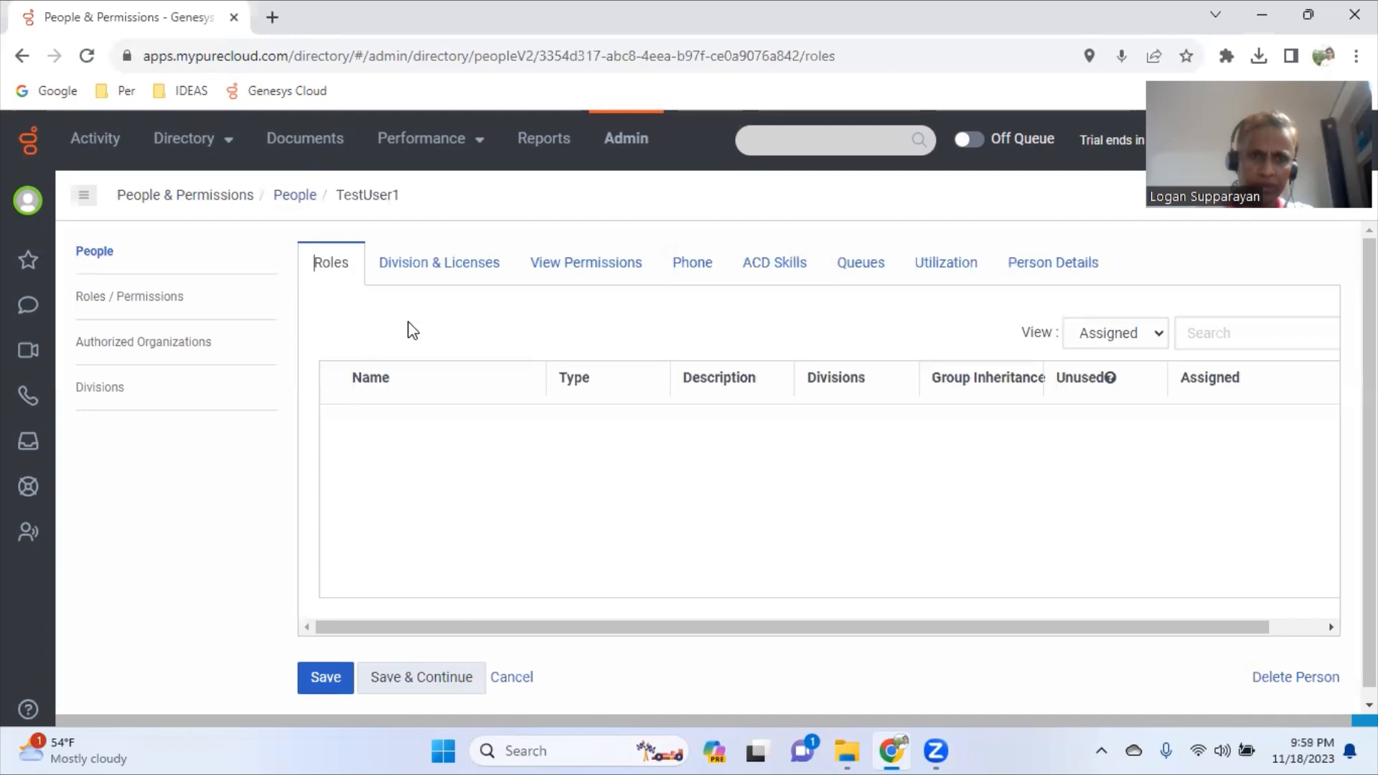
left_click(418, 271)
left_click(338, 272)
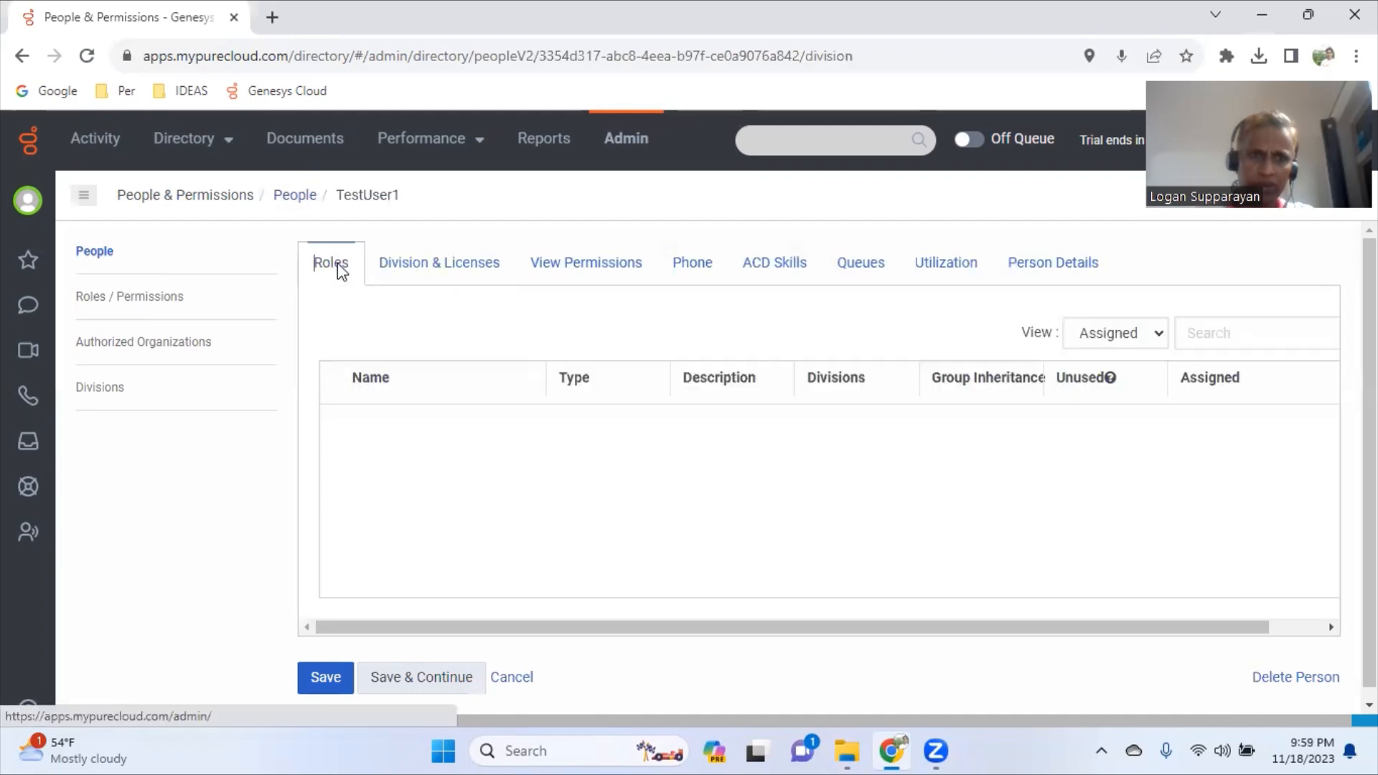
left_click(1114, 334)
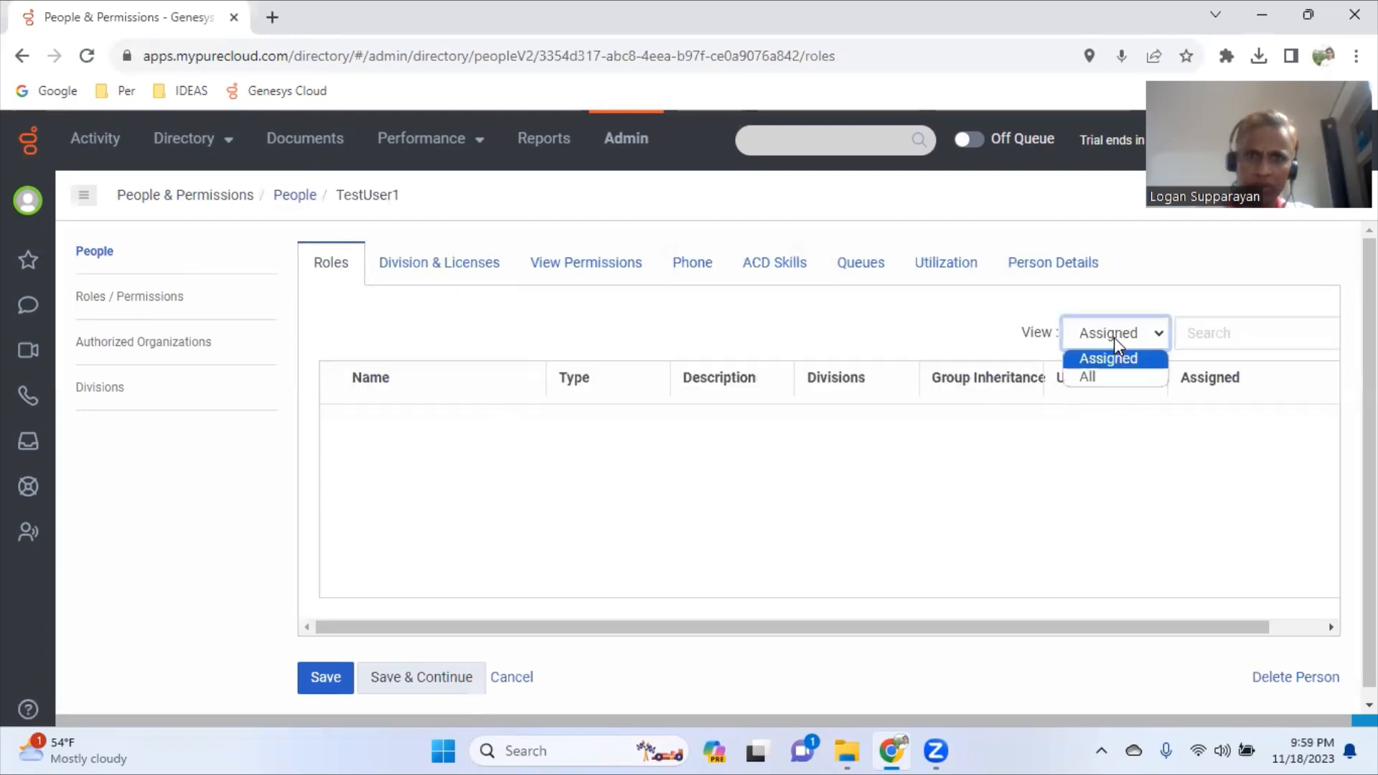
left_click(1098, 377)
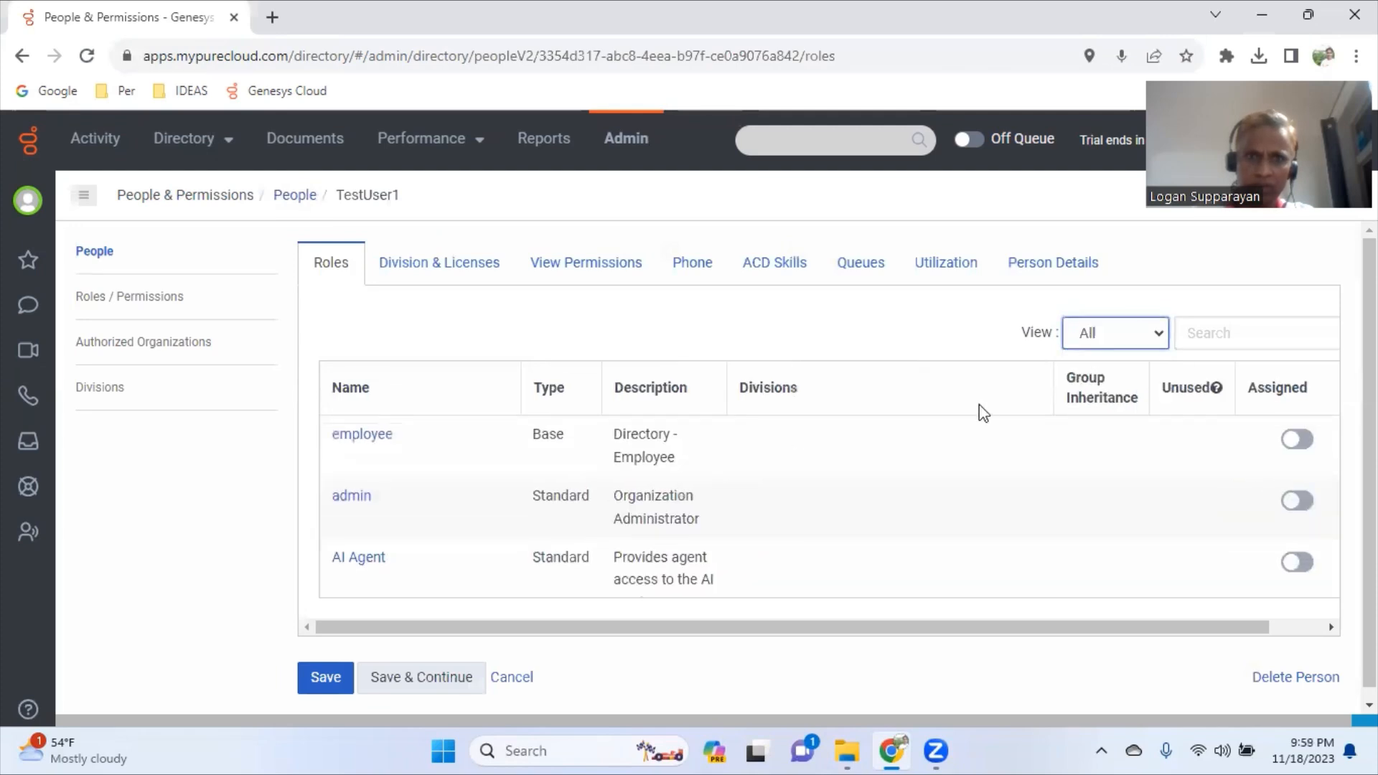
left_click(1301, 440)
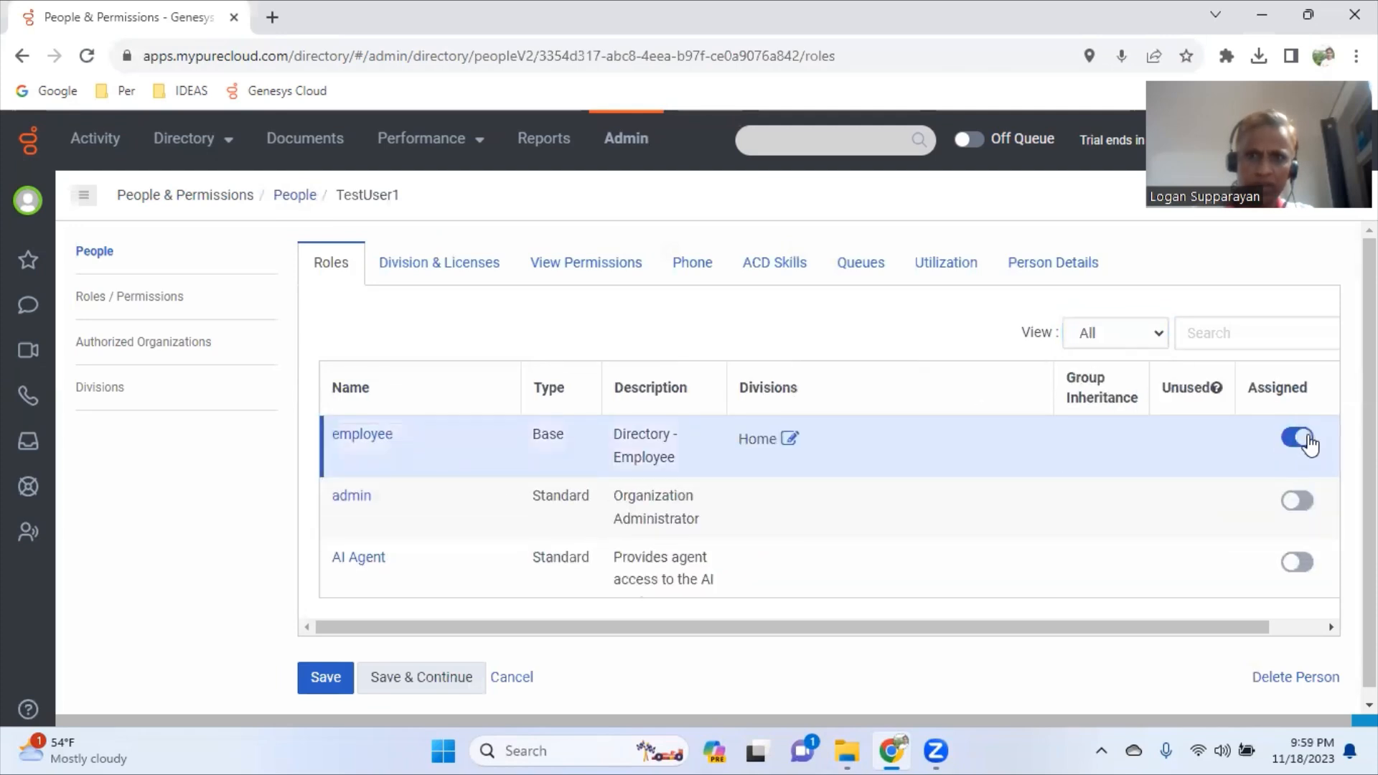
left_click(1301, 501)
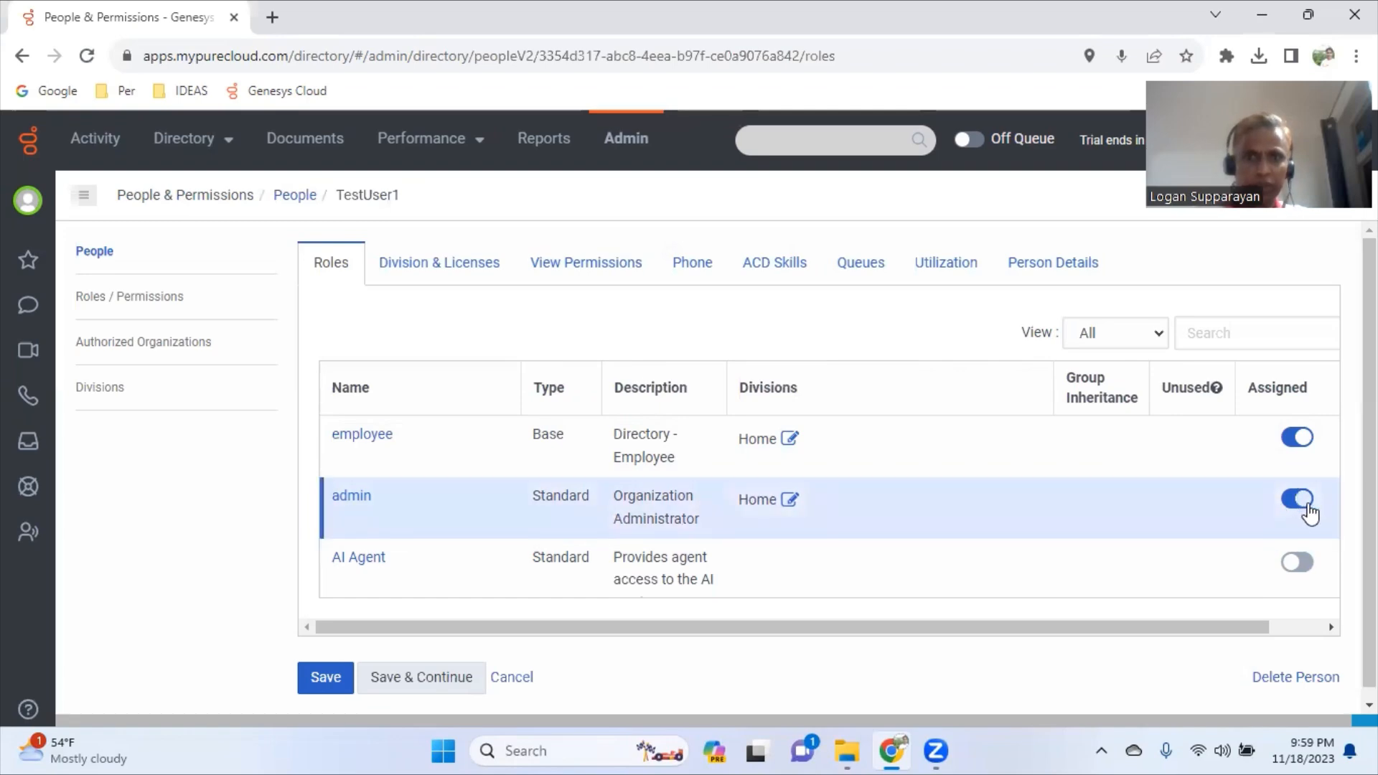
left_click(423, 679)
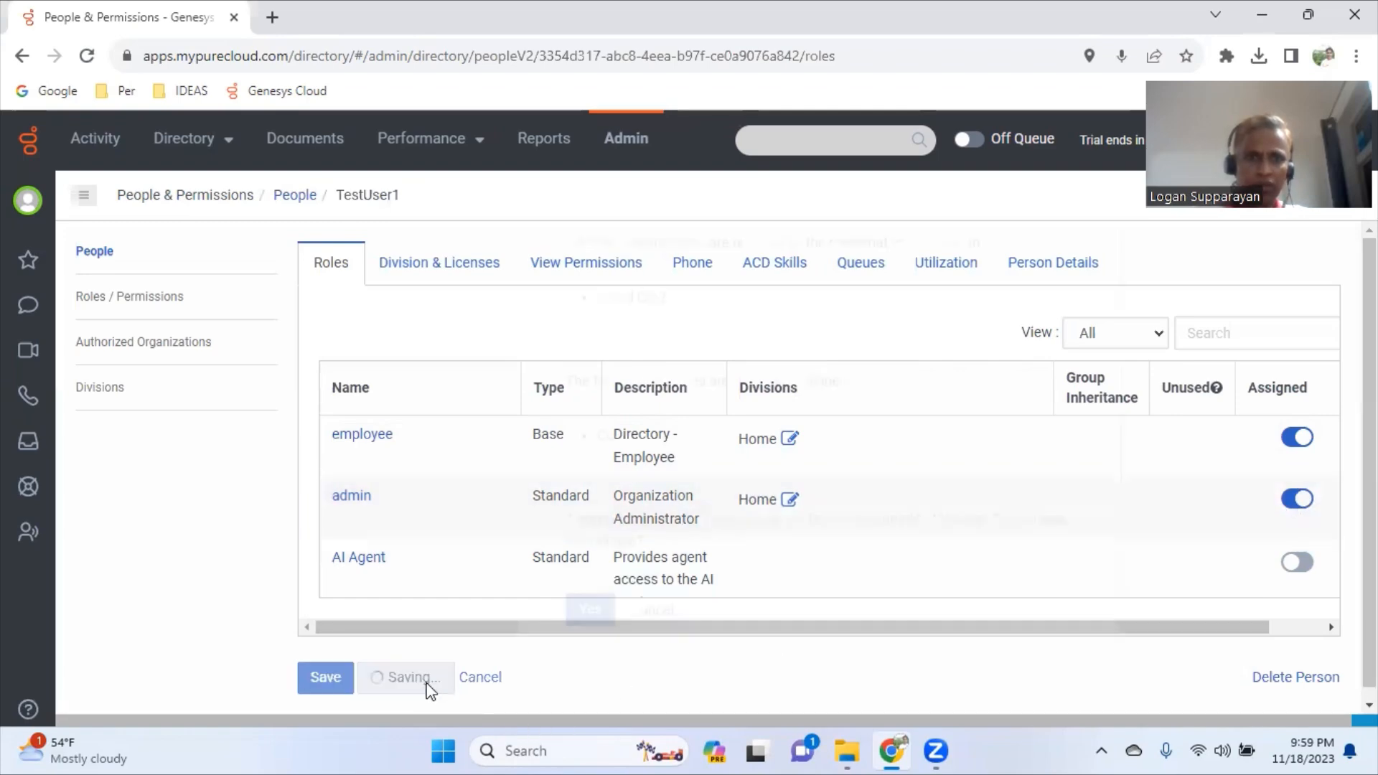
- Accept the Cloud CX 2 license update and save TestUser1's role assignments
scroll(888, 546, "down", 2)
scroll(889, 542, "up", 2)
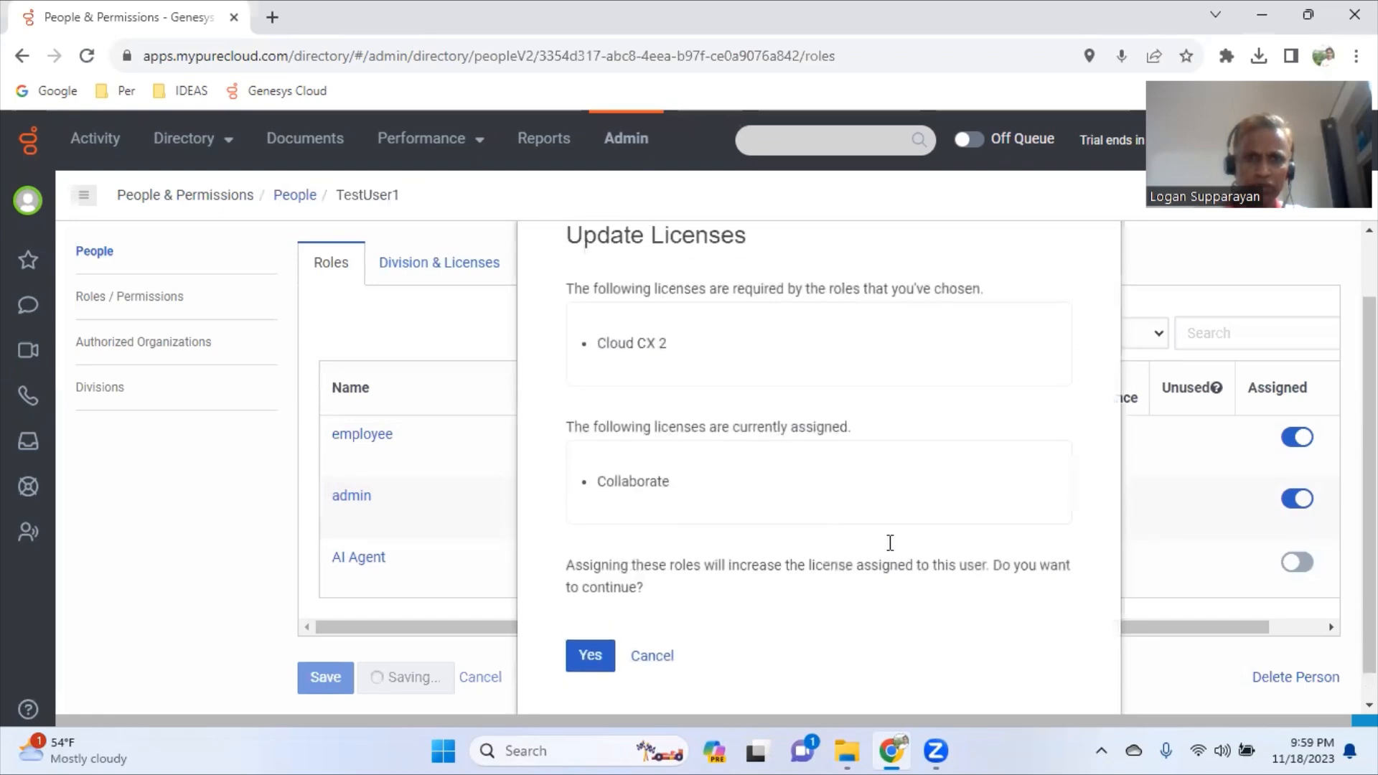
left_click_drag(601, 312, 753, 320)
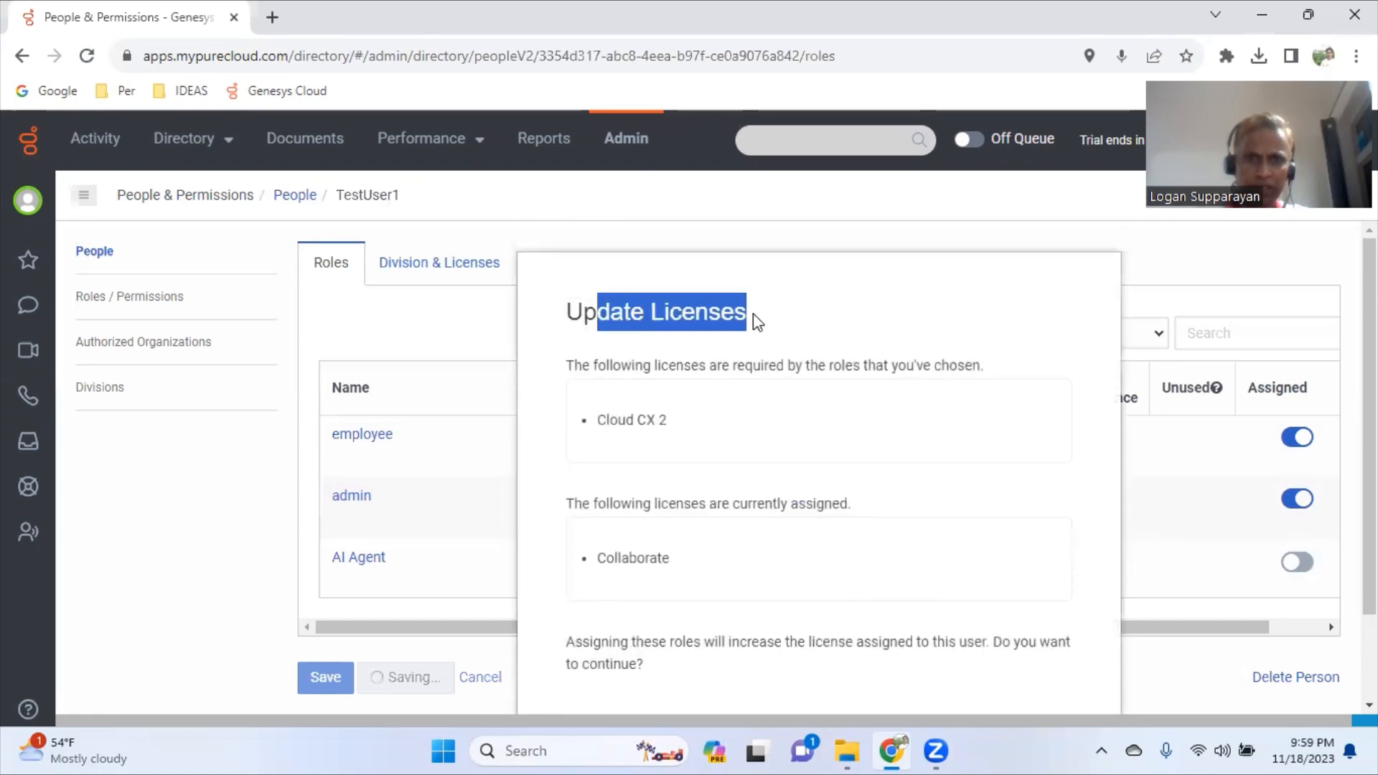
left_click(670, 365)
left_click_drag(700, 360, 912, 416)
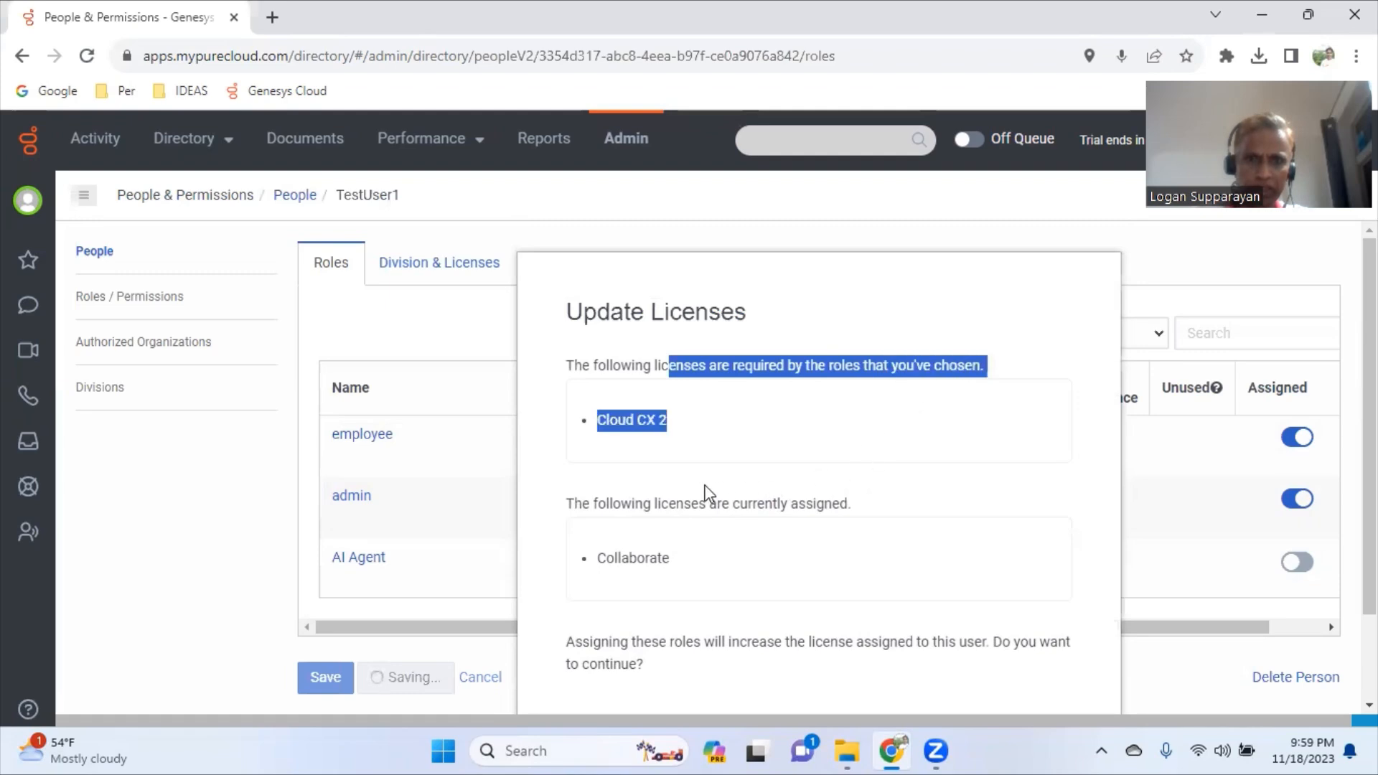
scroll(654, 470, "down", 2)
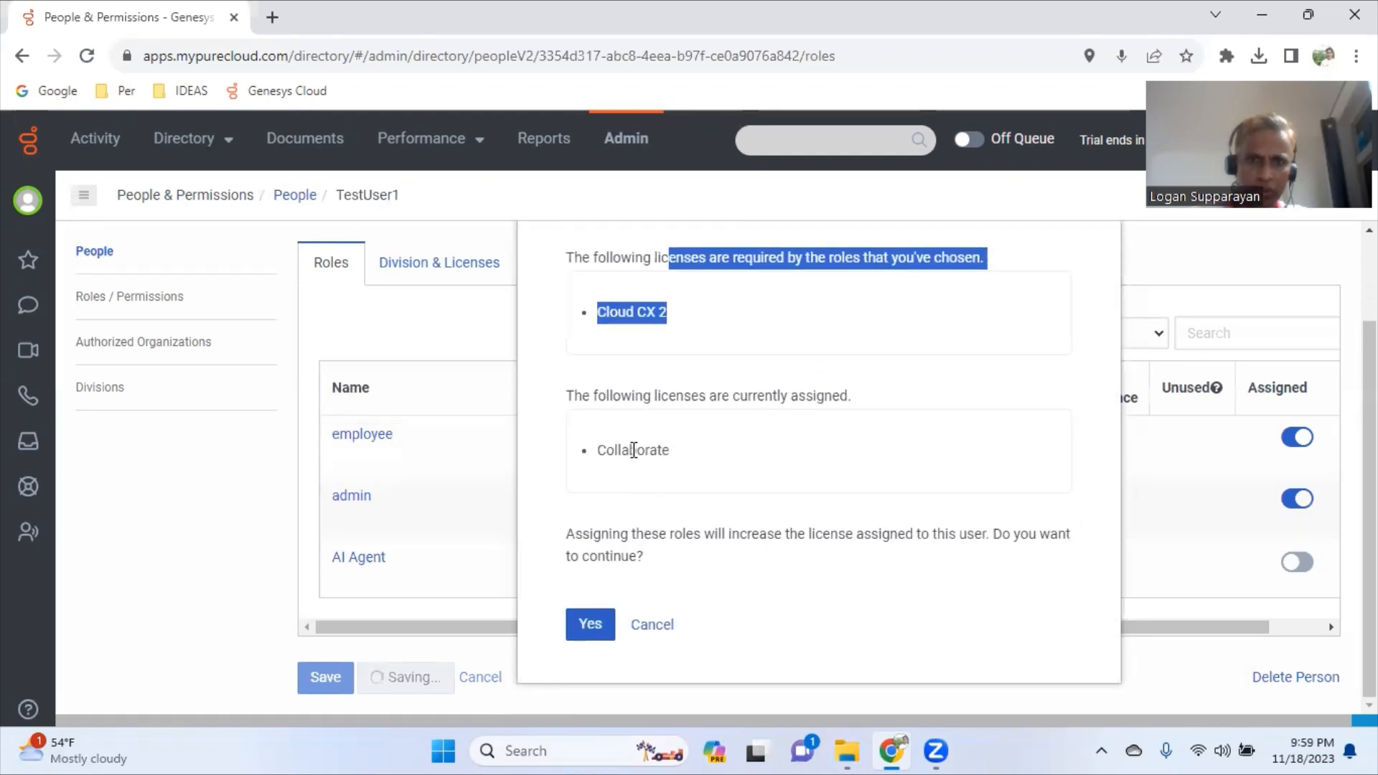
double_click(634, 451)
left_click(597, 637)
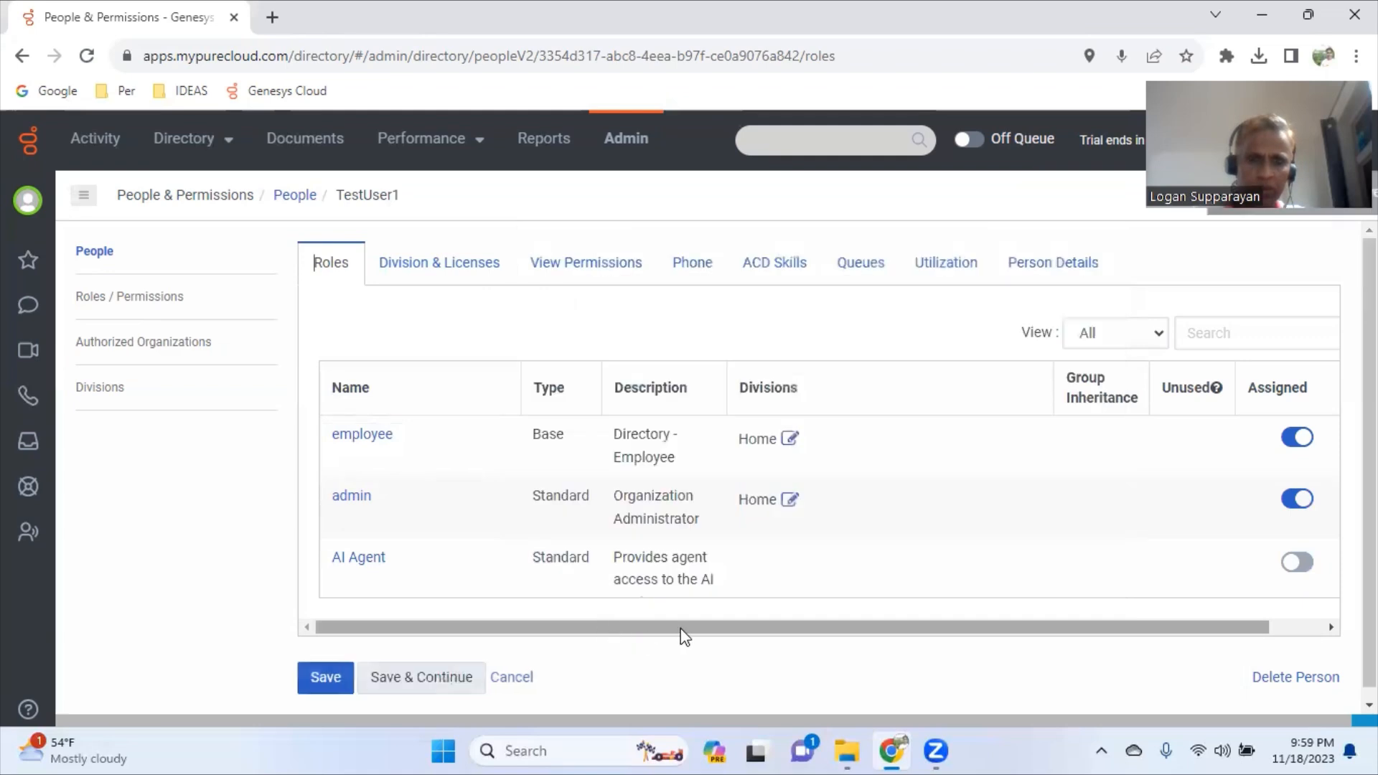
left_click(451, 686)
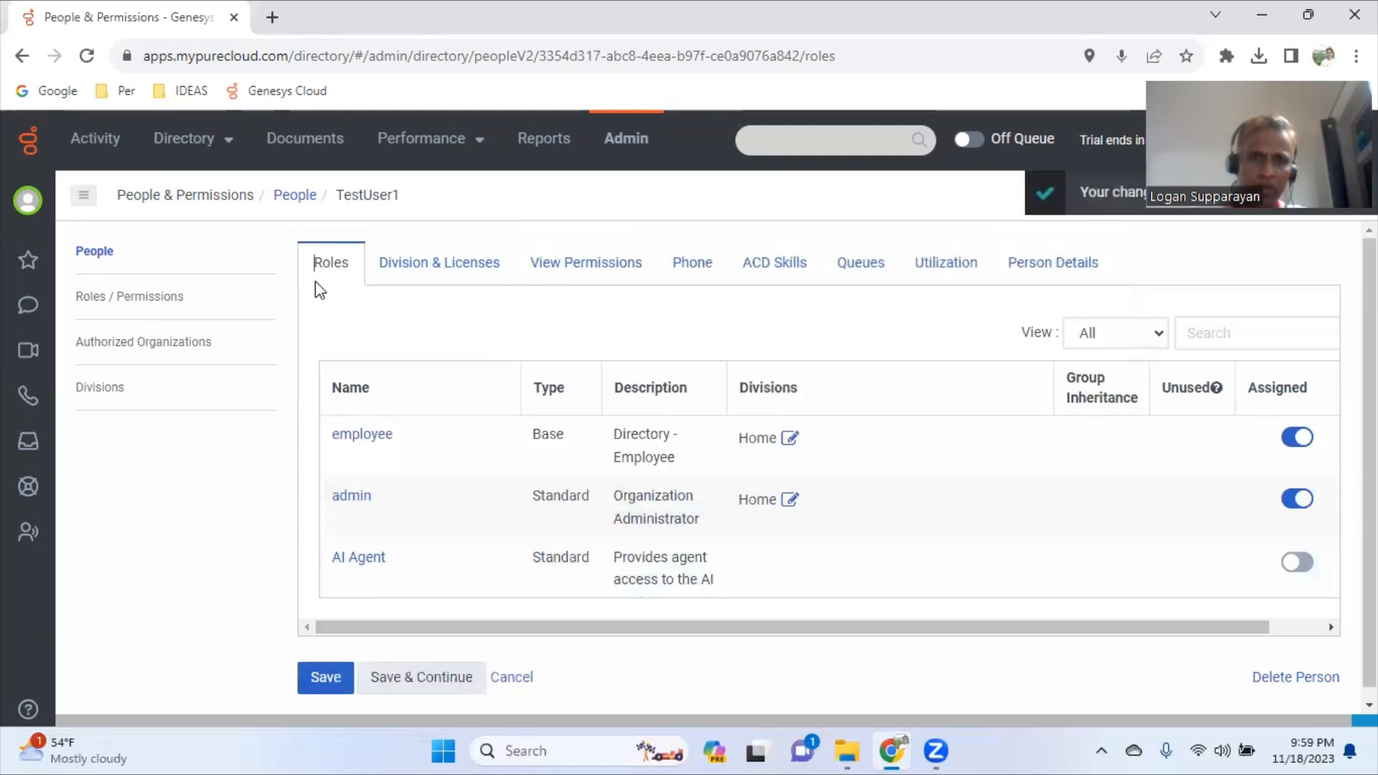
- Confirm TestUser1's division stays set to Home
left_click(482, 268)
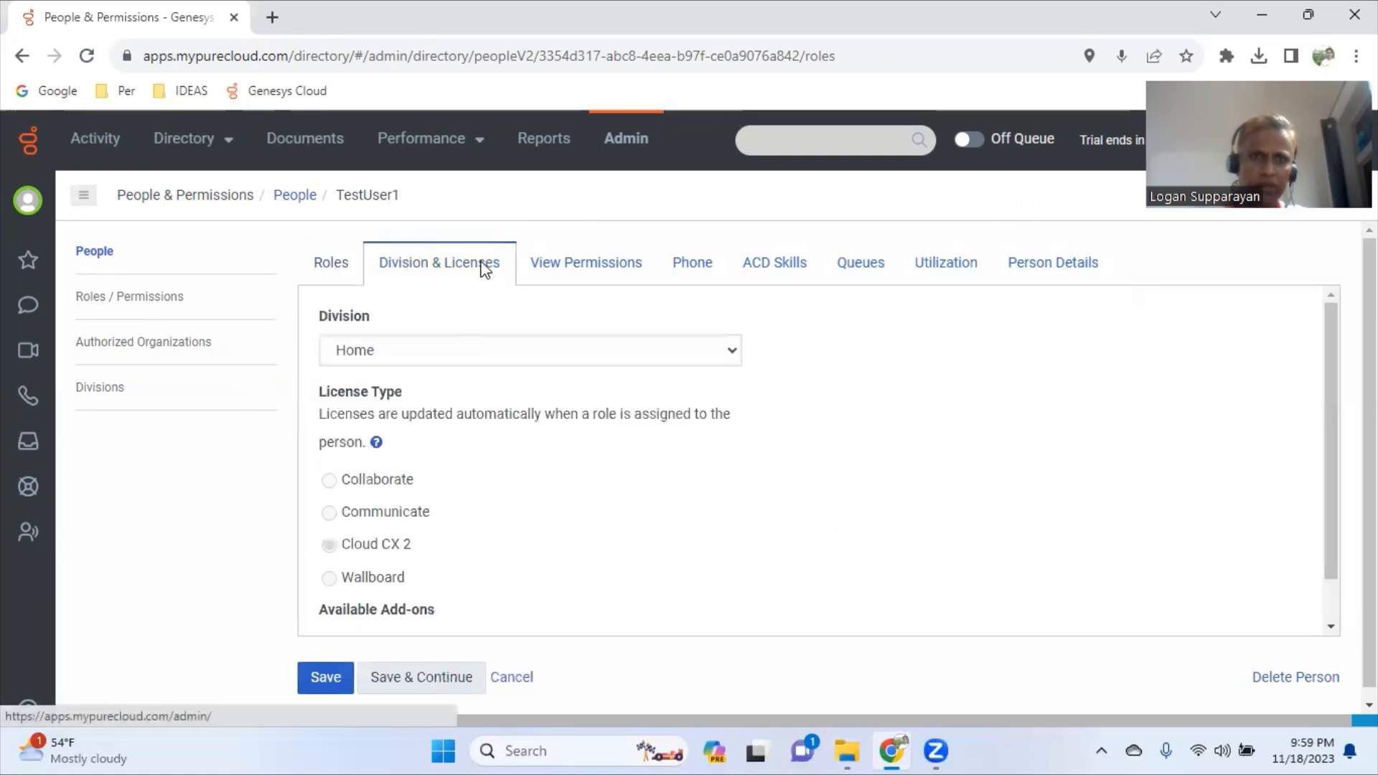
left_click(426, 353)
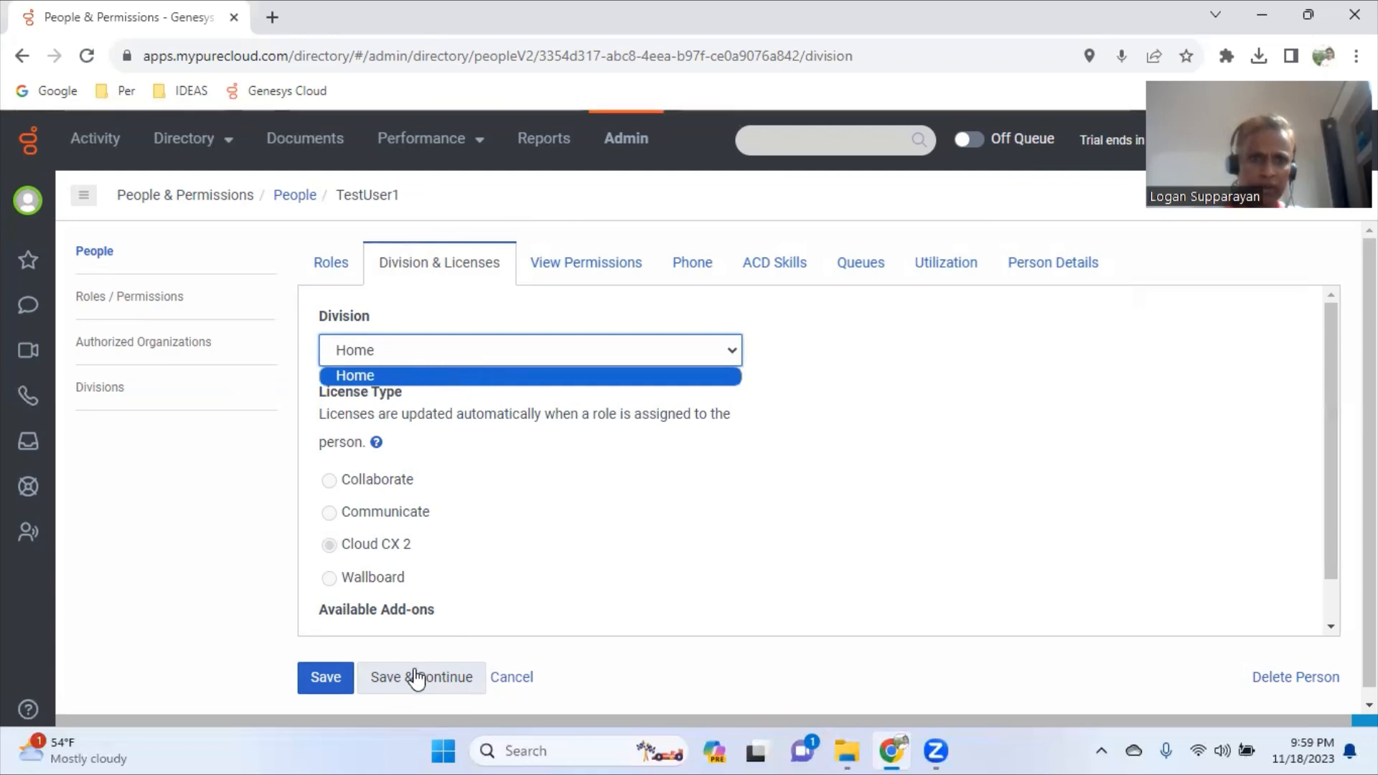
left_click(587, 275)
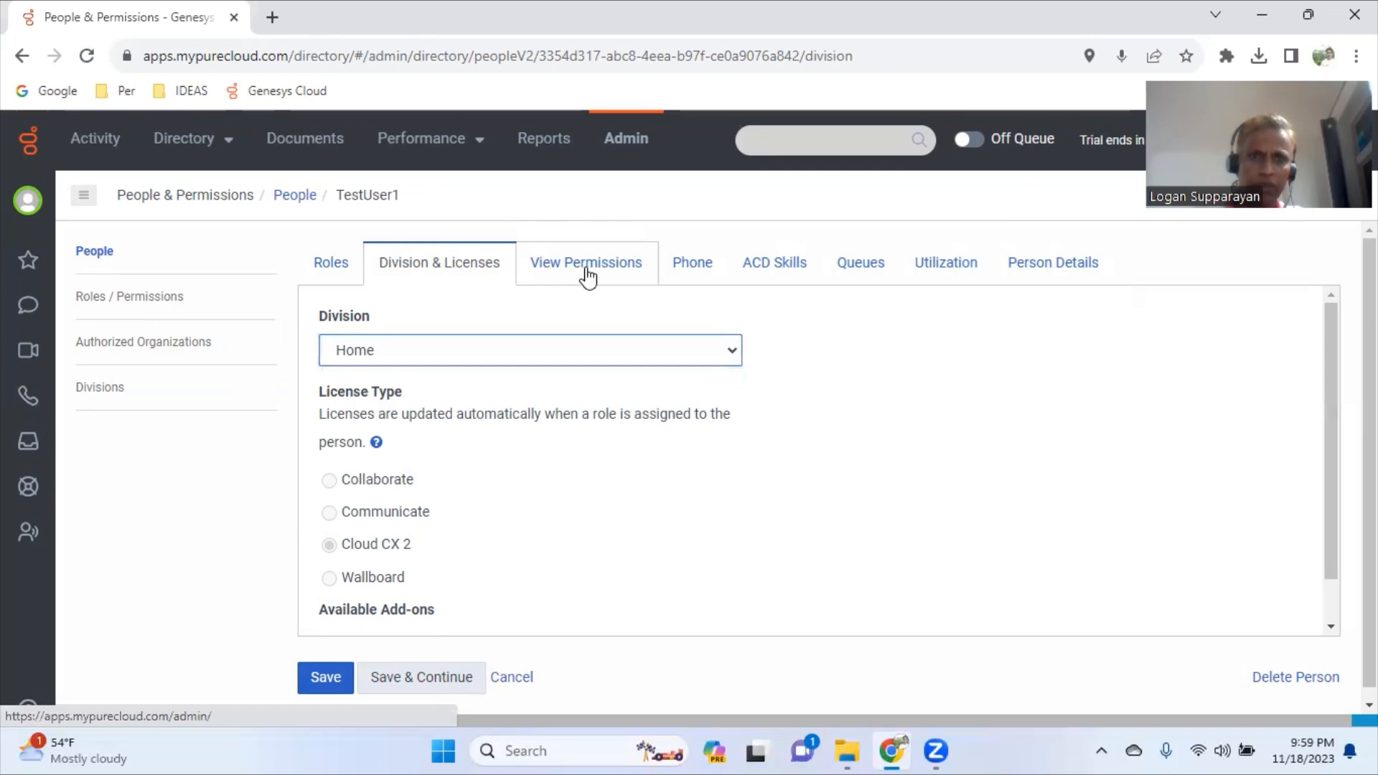
- Review the permissions granted by the admin and employee roles in the View Permissions table
left_click(587, 275)
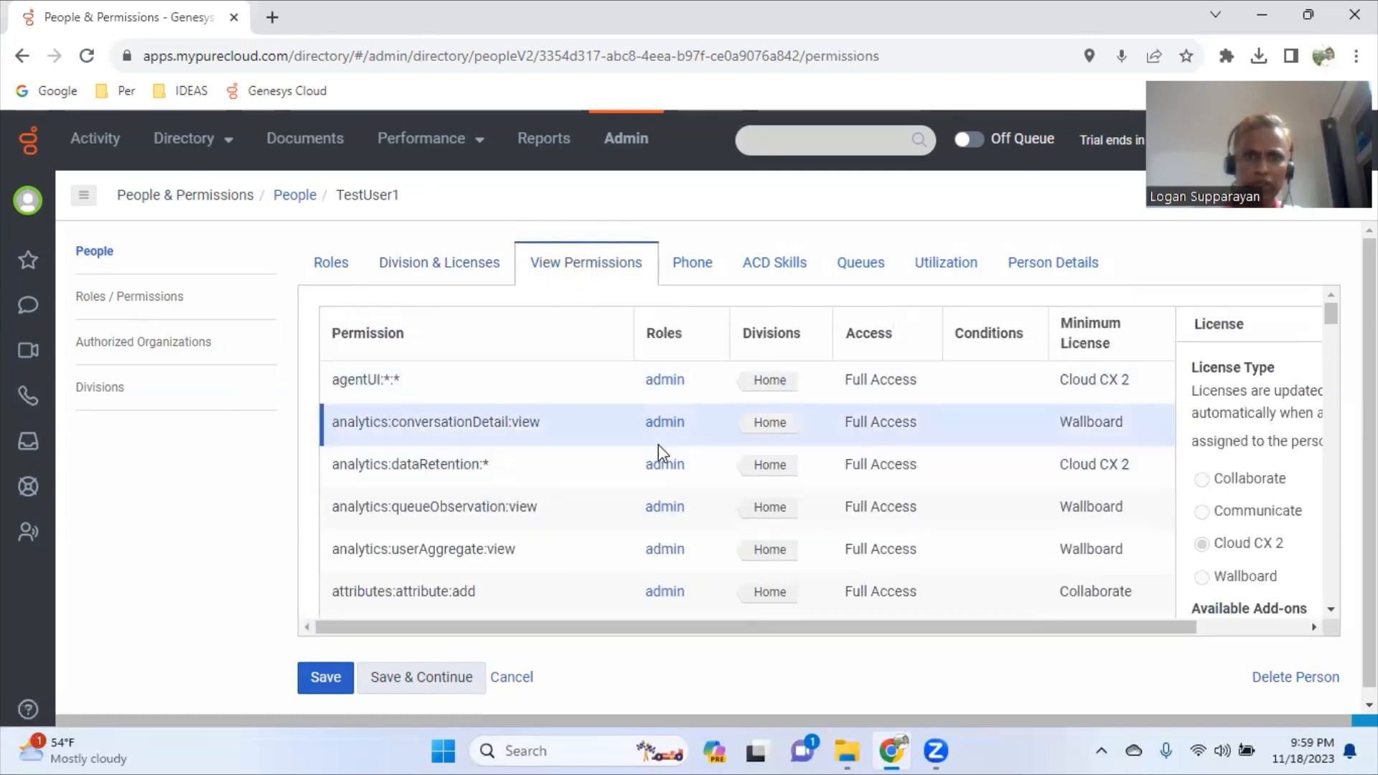
scroll(660, 474, "down", 2)
scroll(664, 499, "down", 15)
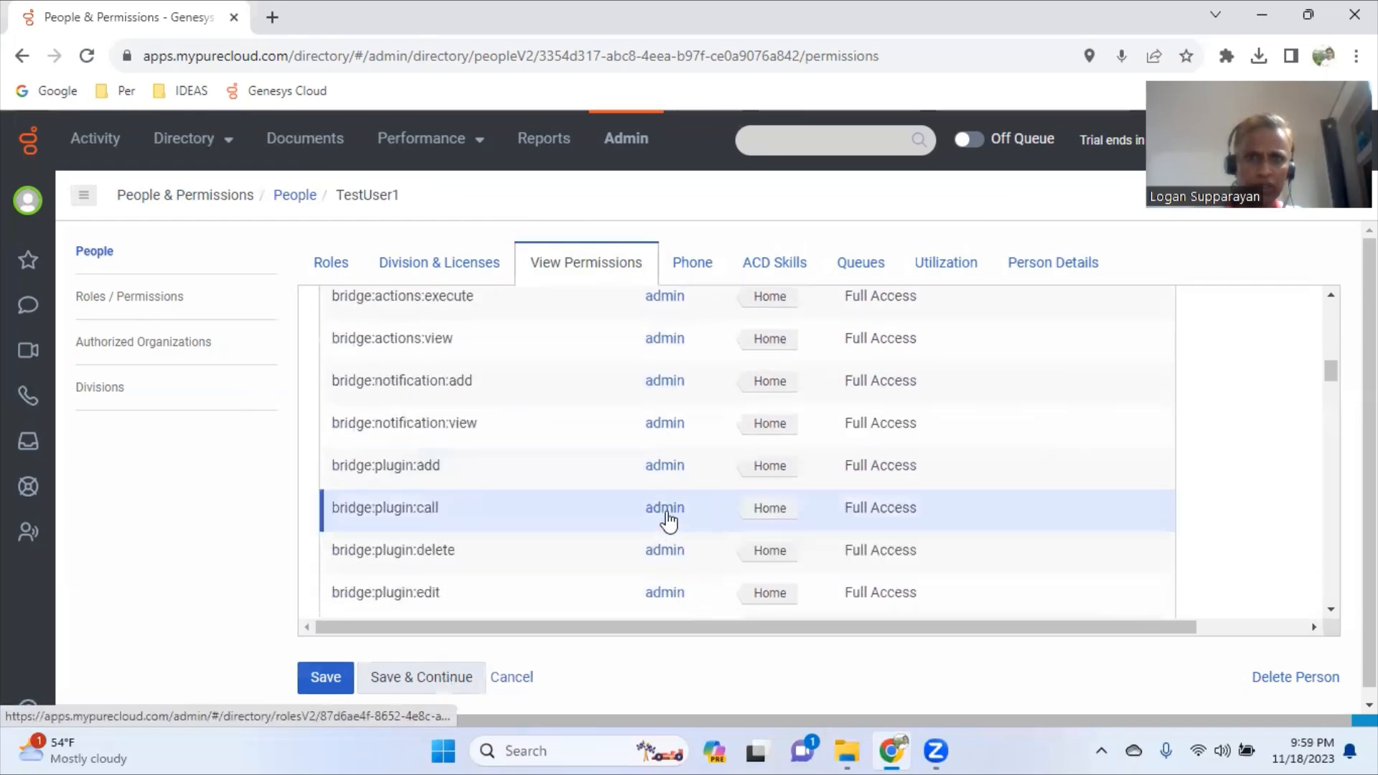
scroll(669, 524, "down", 15)
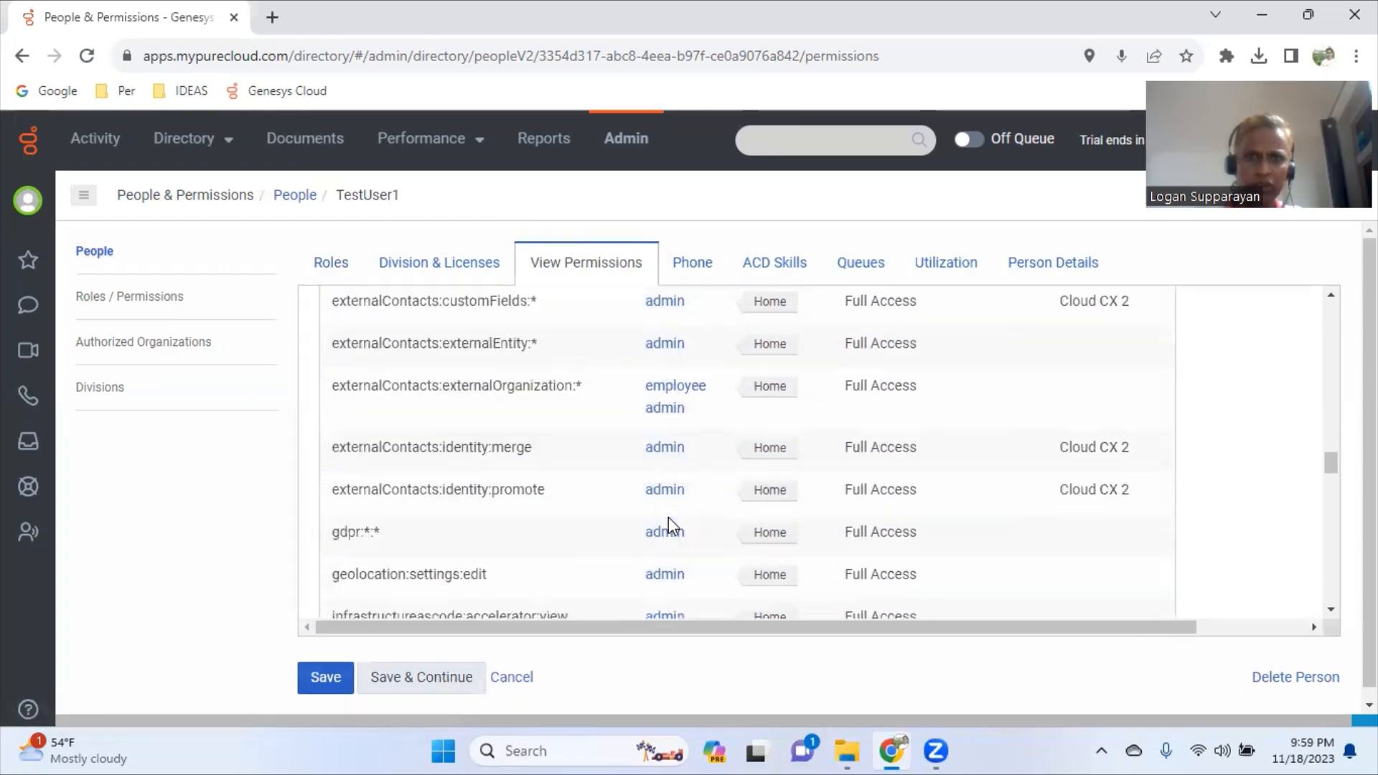
scroll(673, 515, "up", 20)
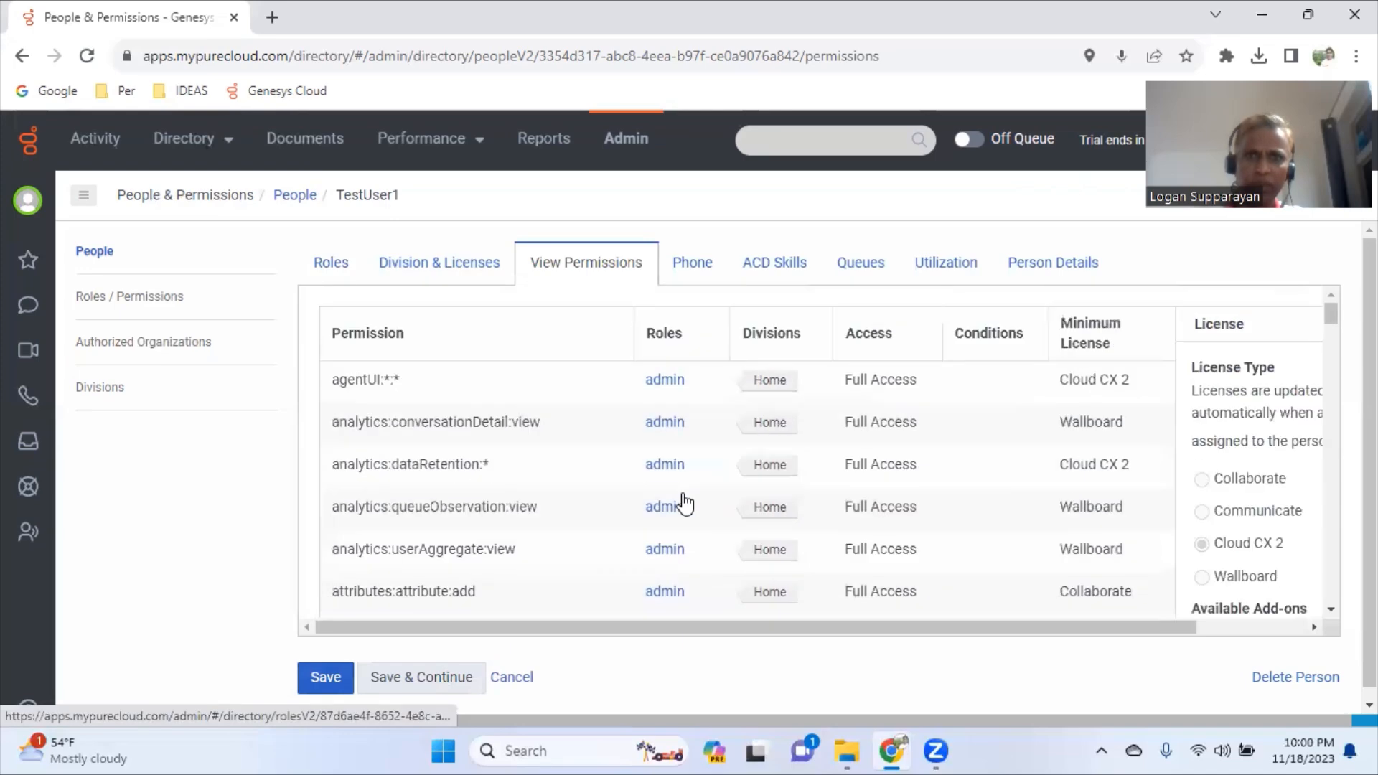
- Mark TestUser1 as Assigned to the Sales queue and save the change
left_click(702, 270)
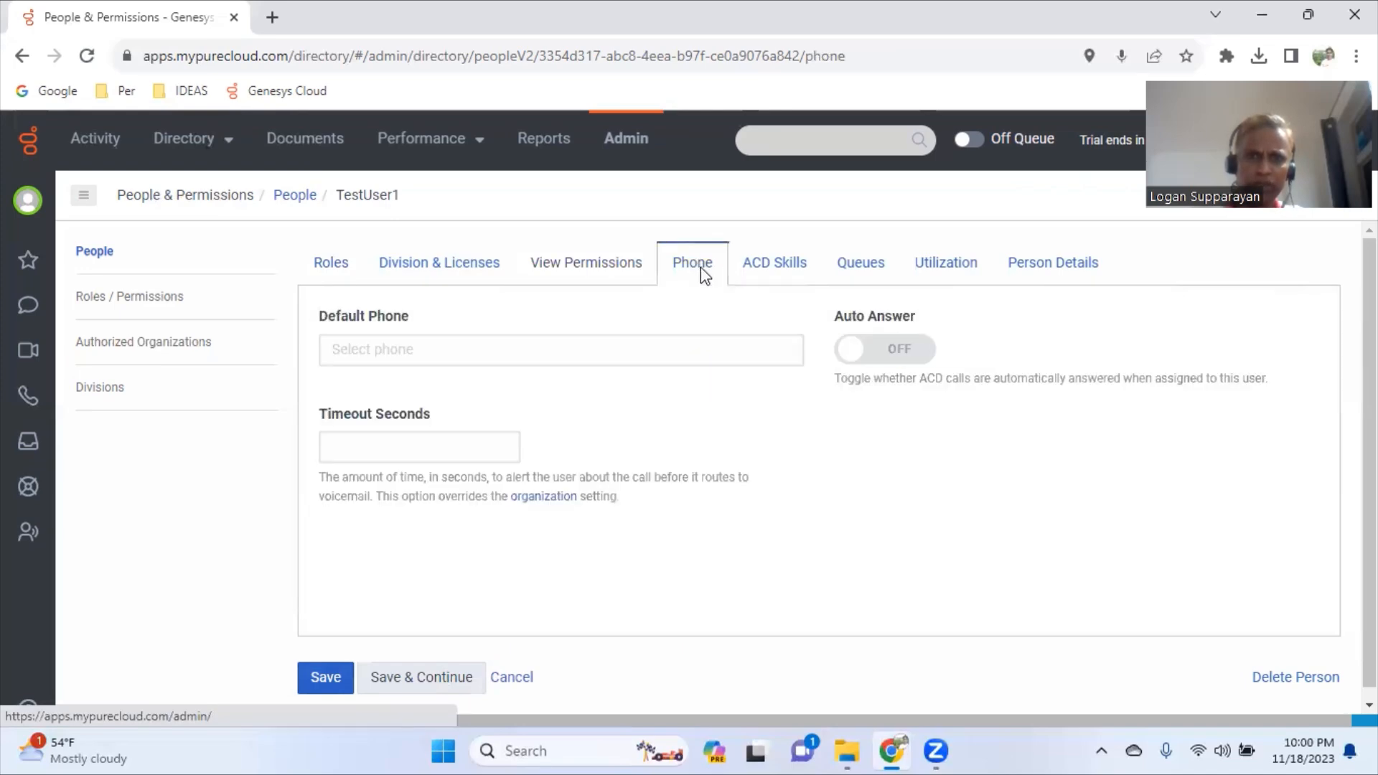
left_click(802, 276)
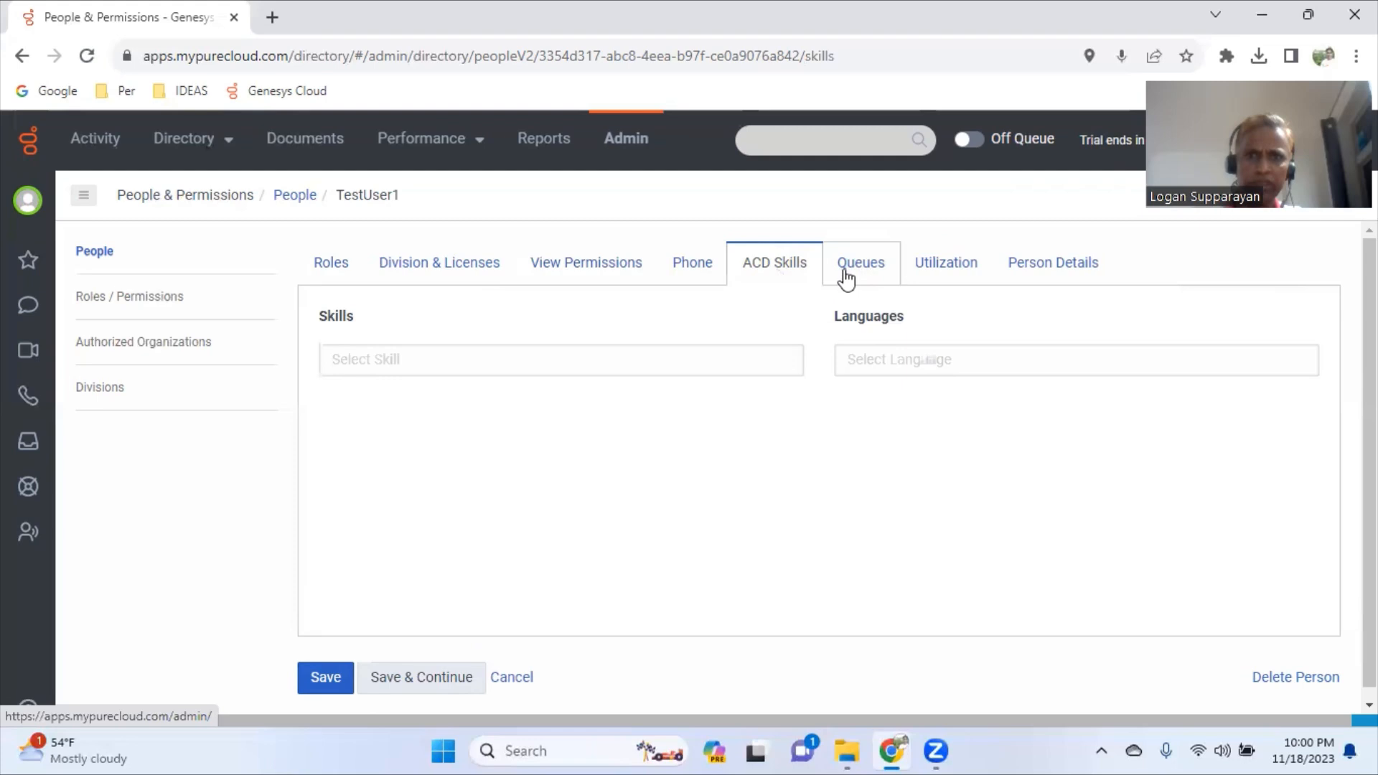
left_click(867, 274)
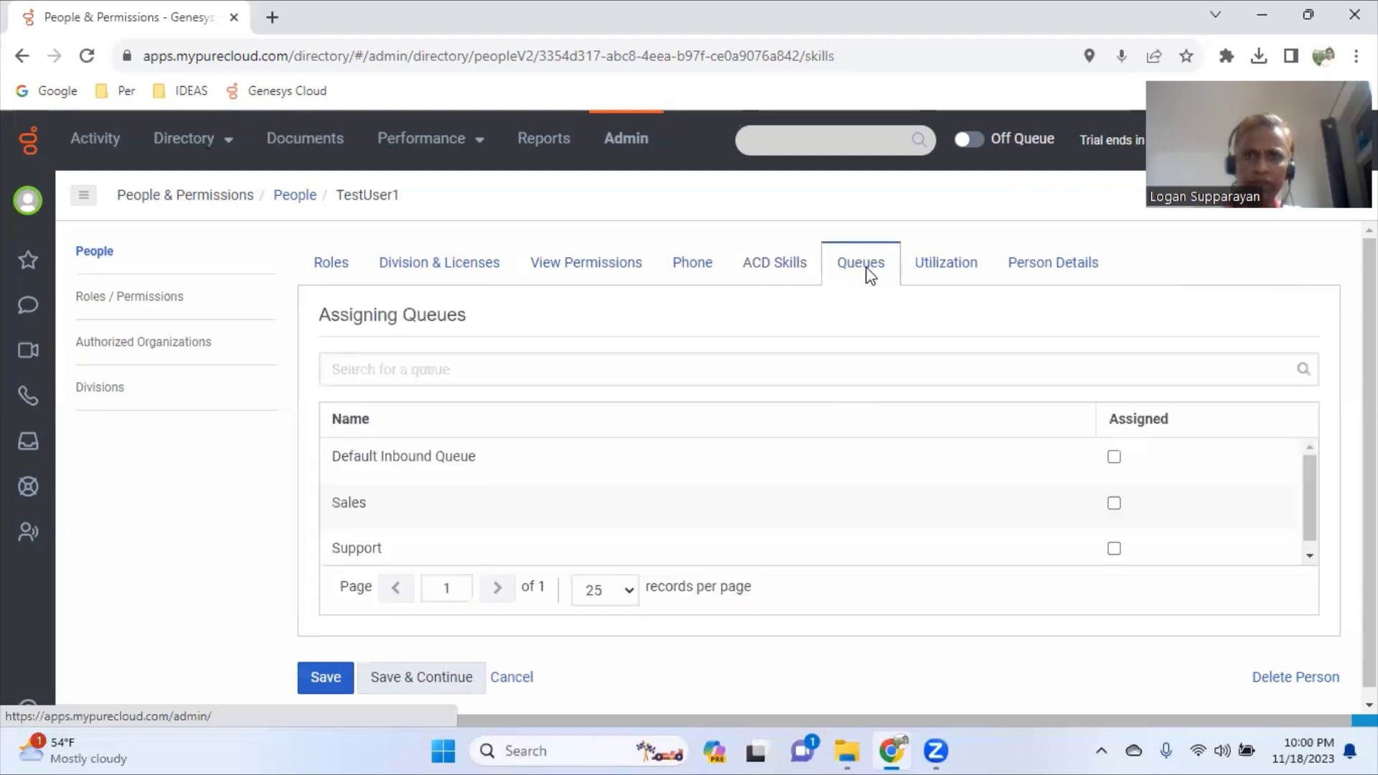
left_click(767, 375)
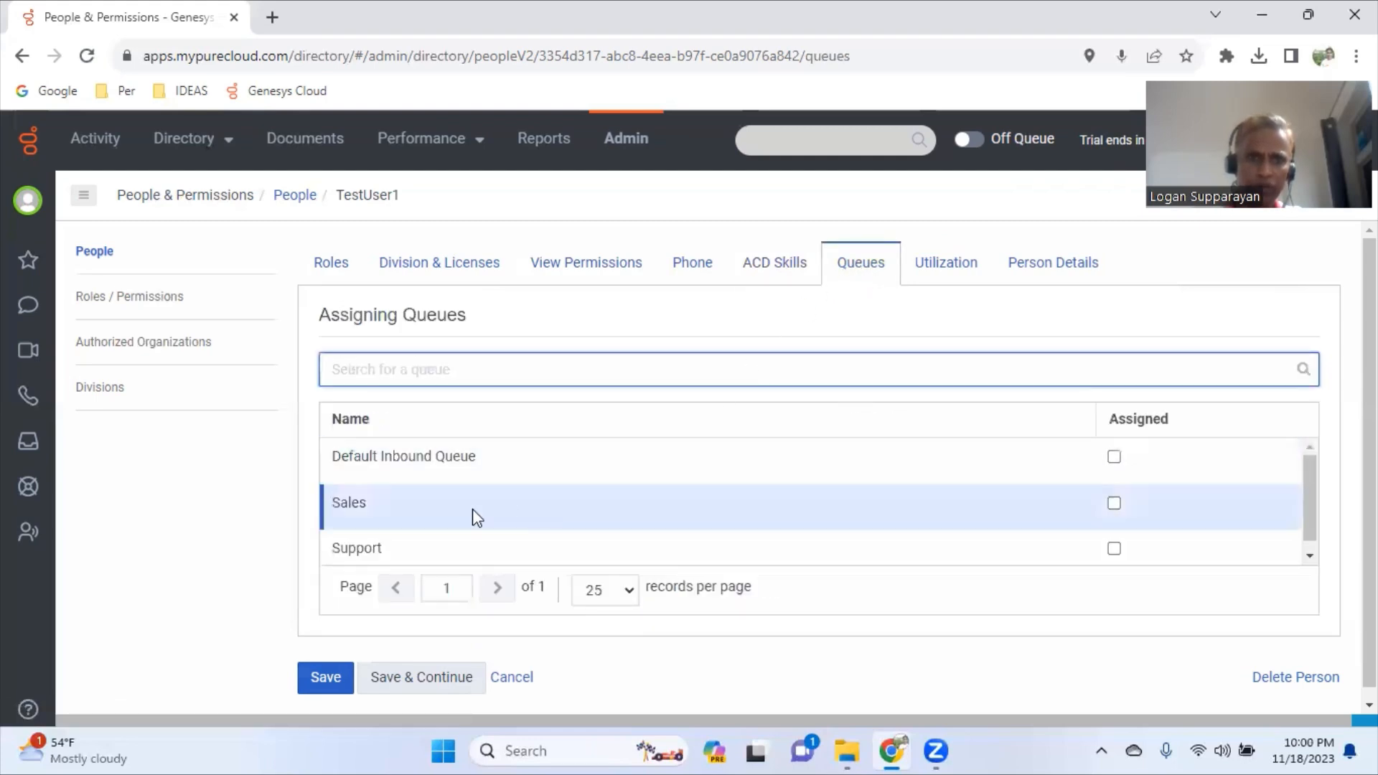
left_click(1114, 502)
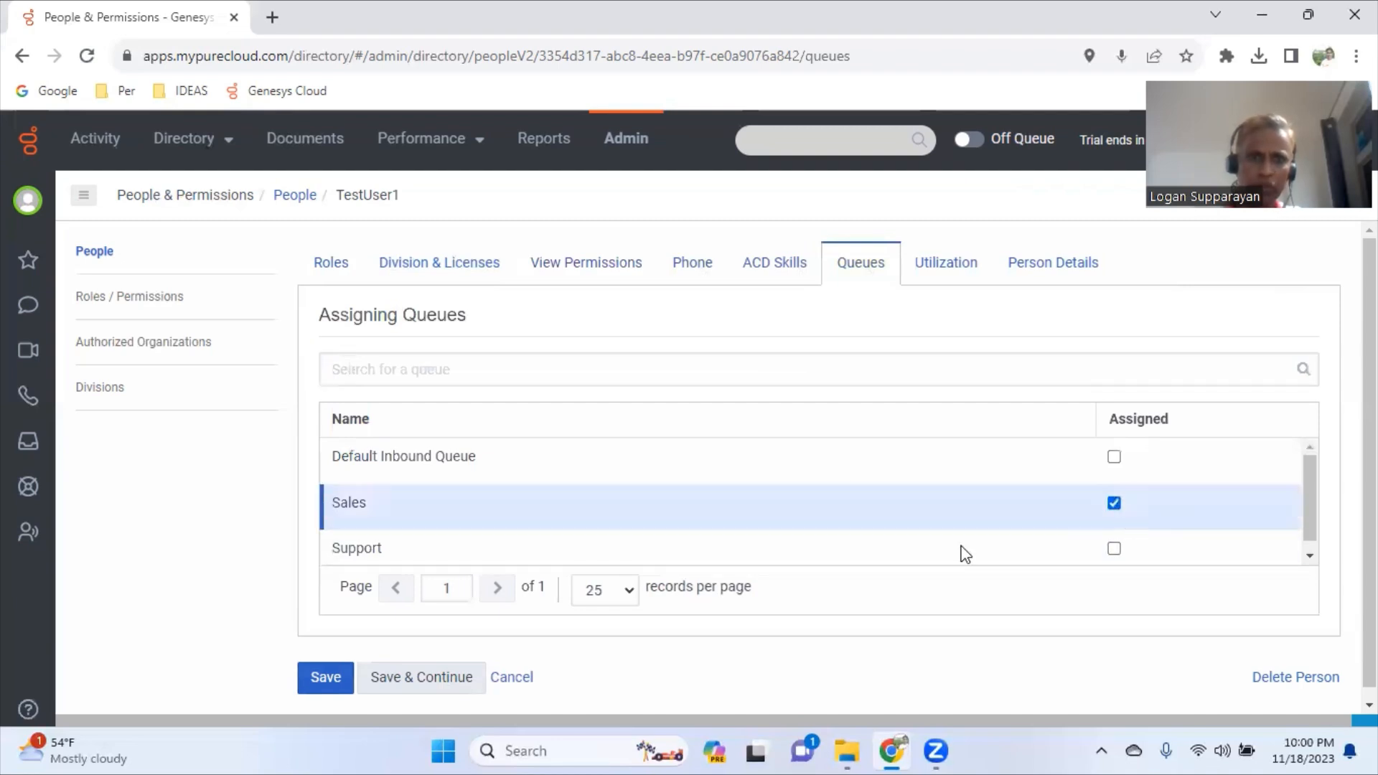
left_click(446, 688)
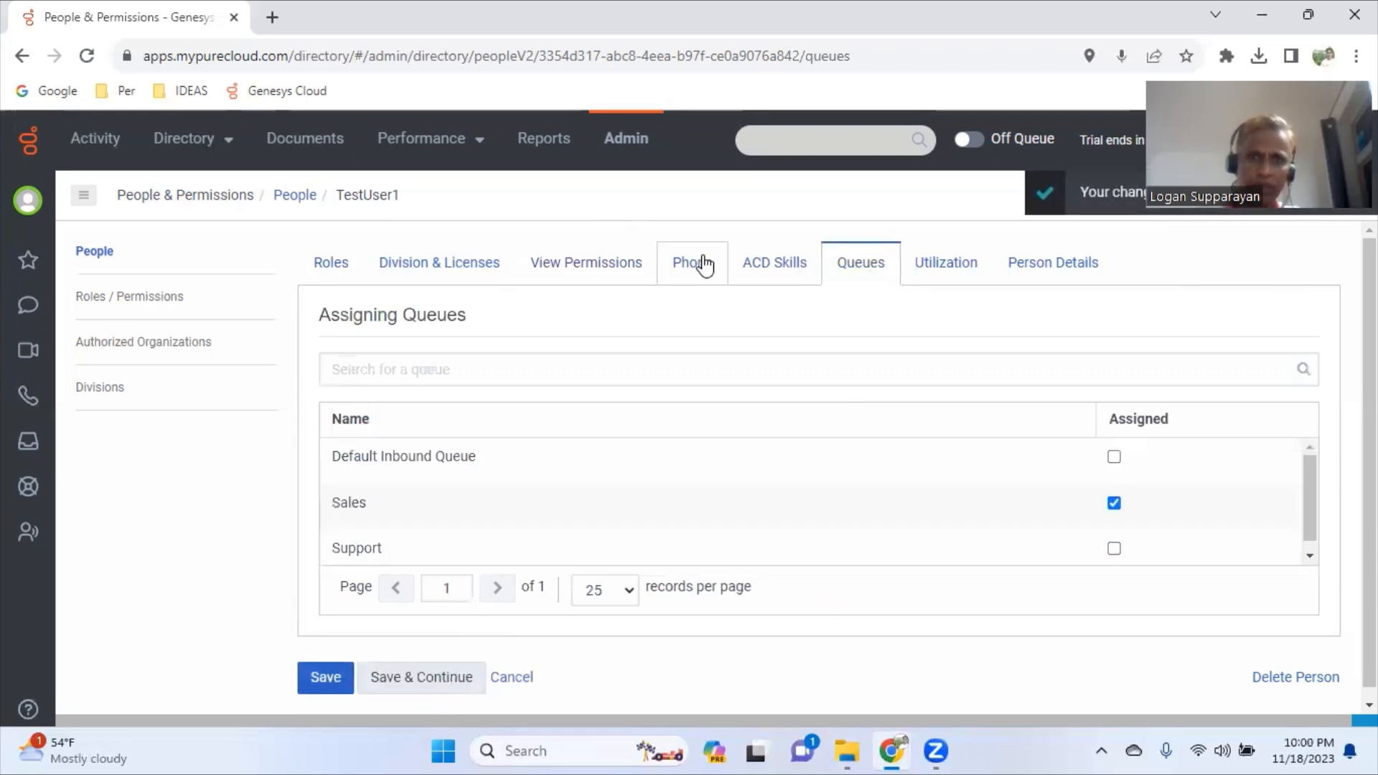
left_click(777, 265)
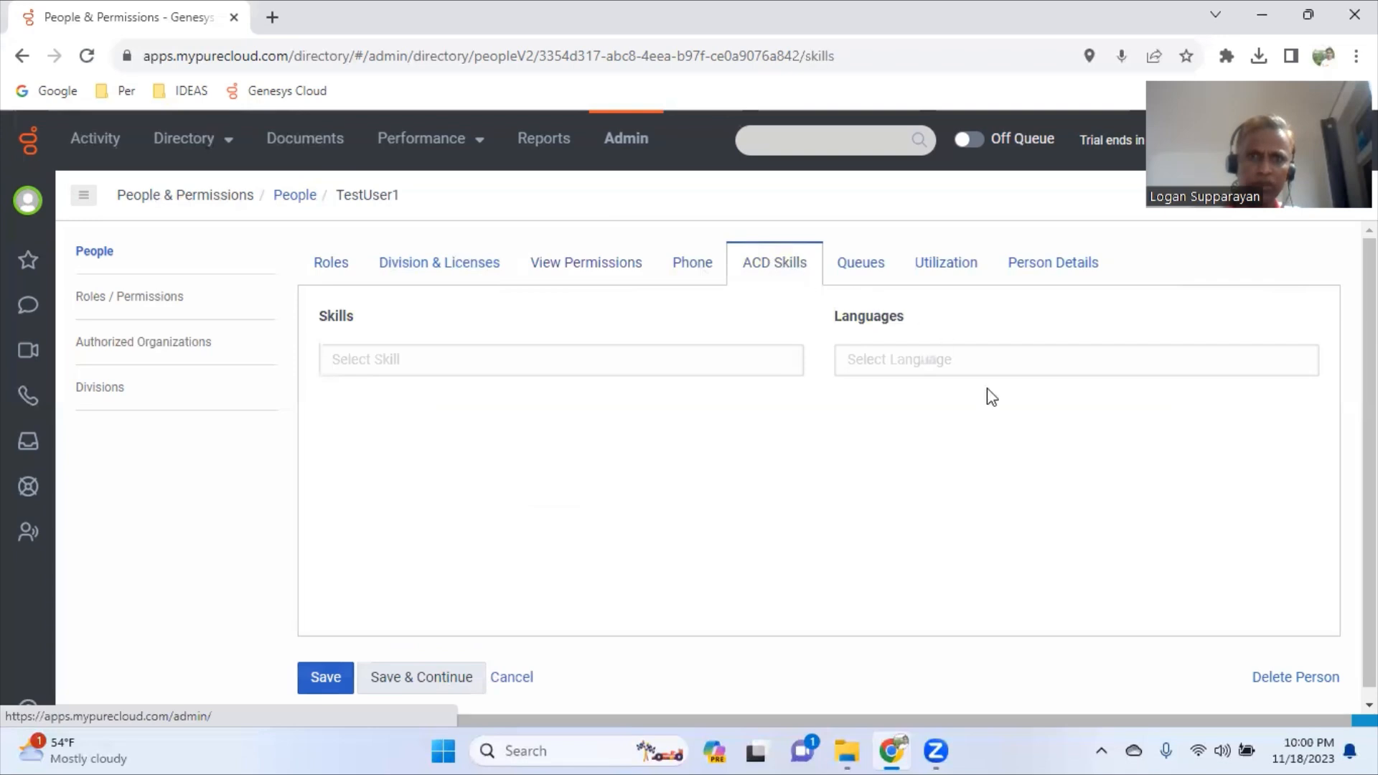
- In a new Admin tab, search 'acd' and open ACD Skills & Languages
middle_click(639, 151)
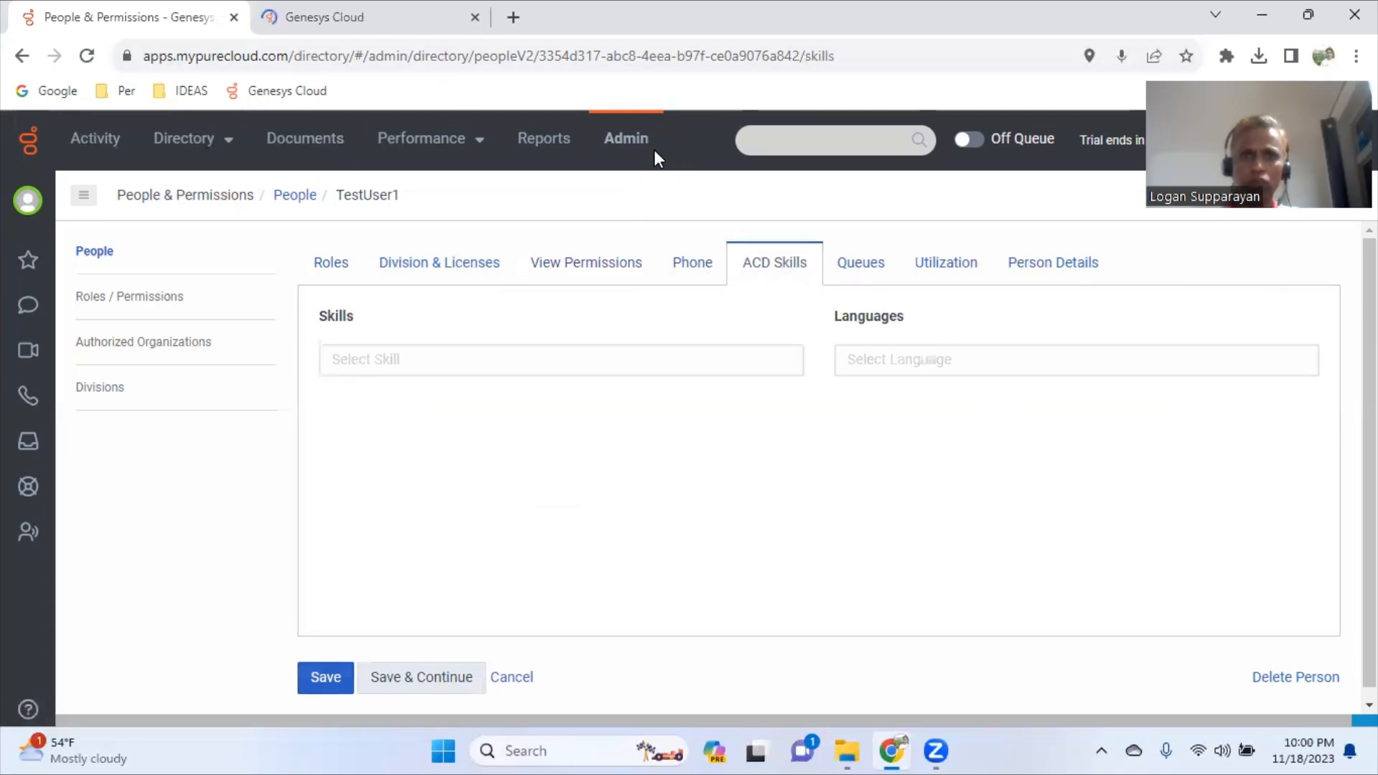
left_click(395, 23)
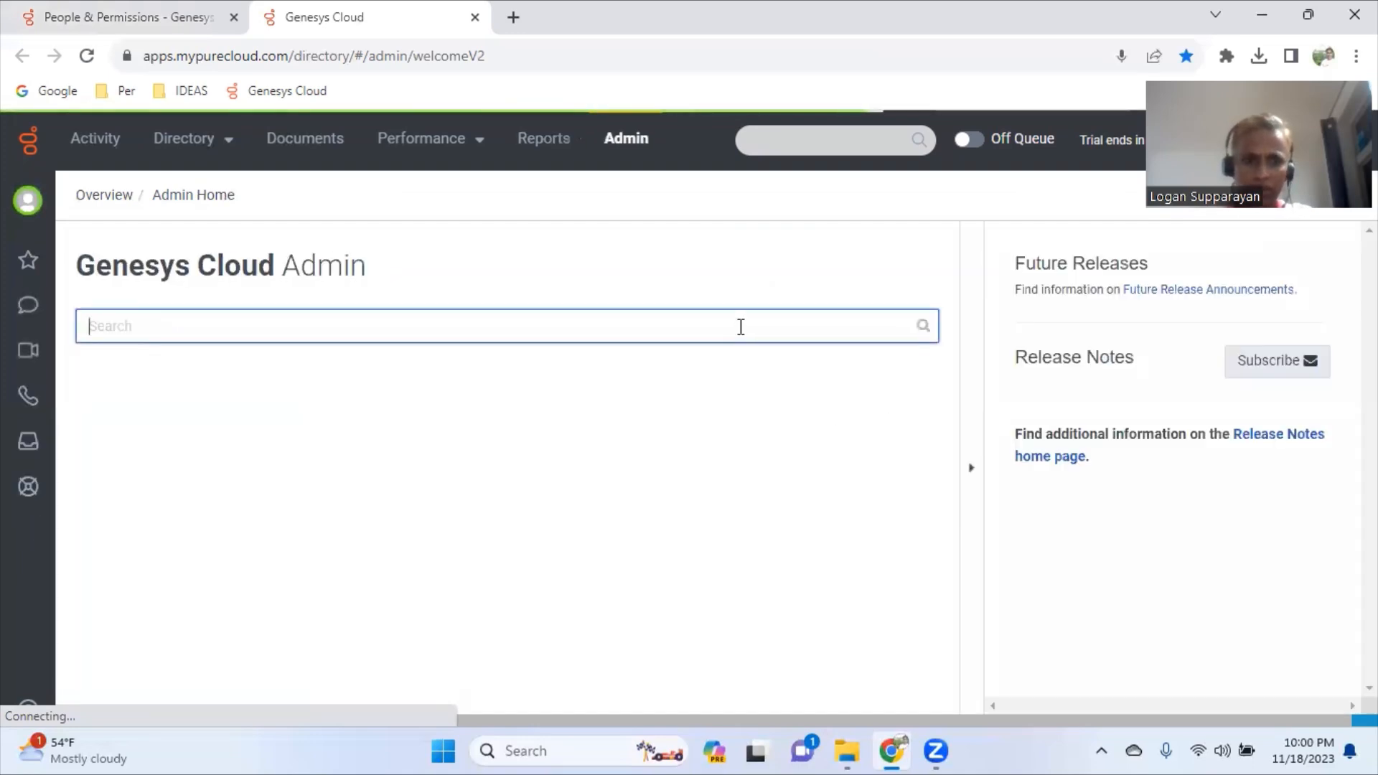
type("acd")
key("Down")
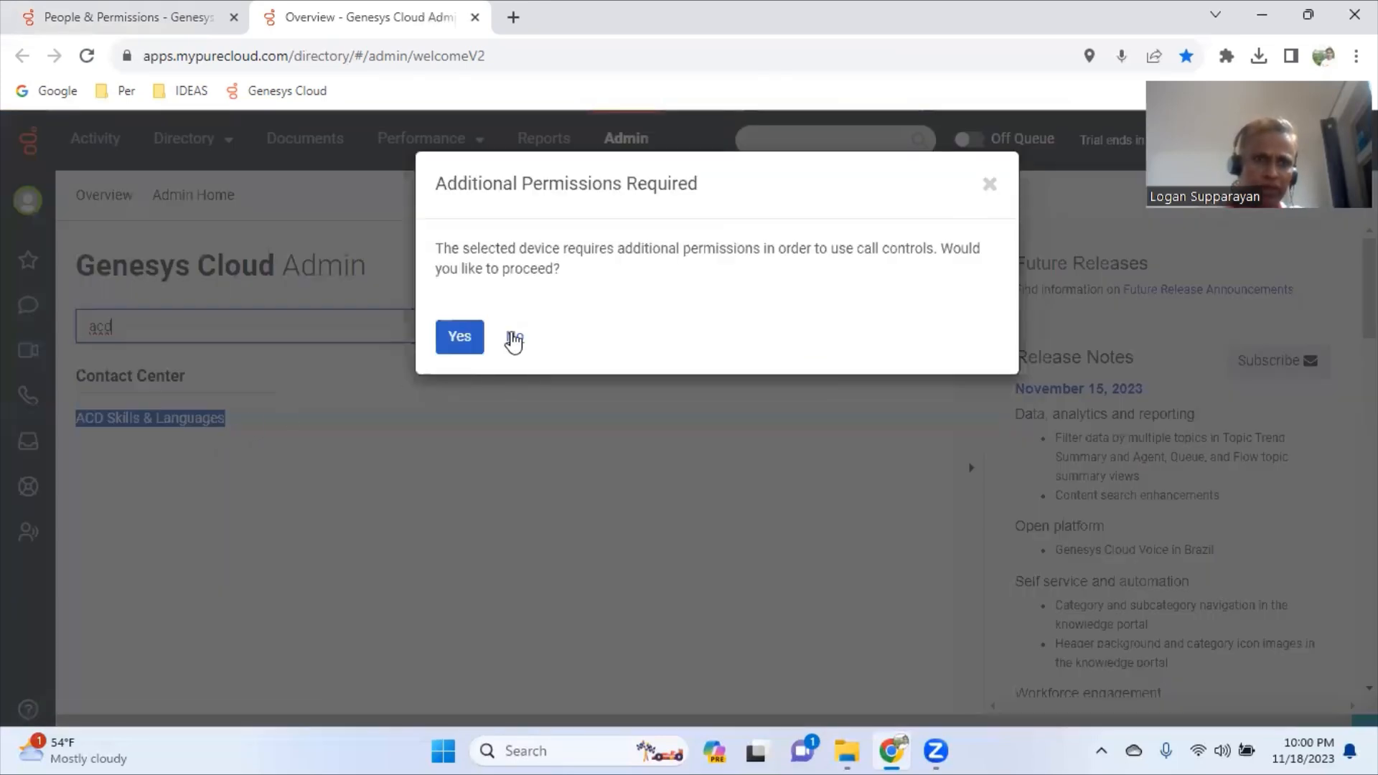
left_click(514, 337)
left_click_drag(79, 374, 208, 372)
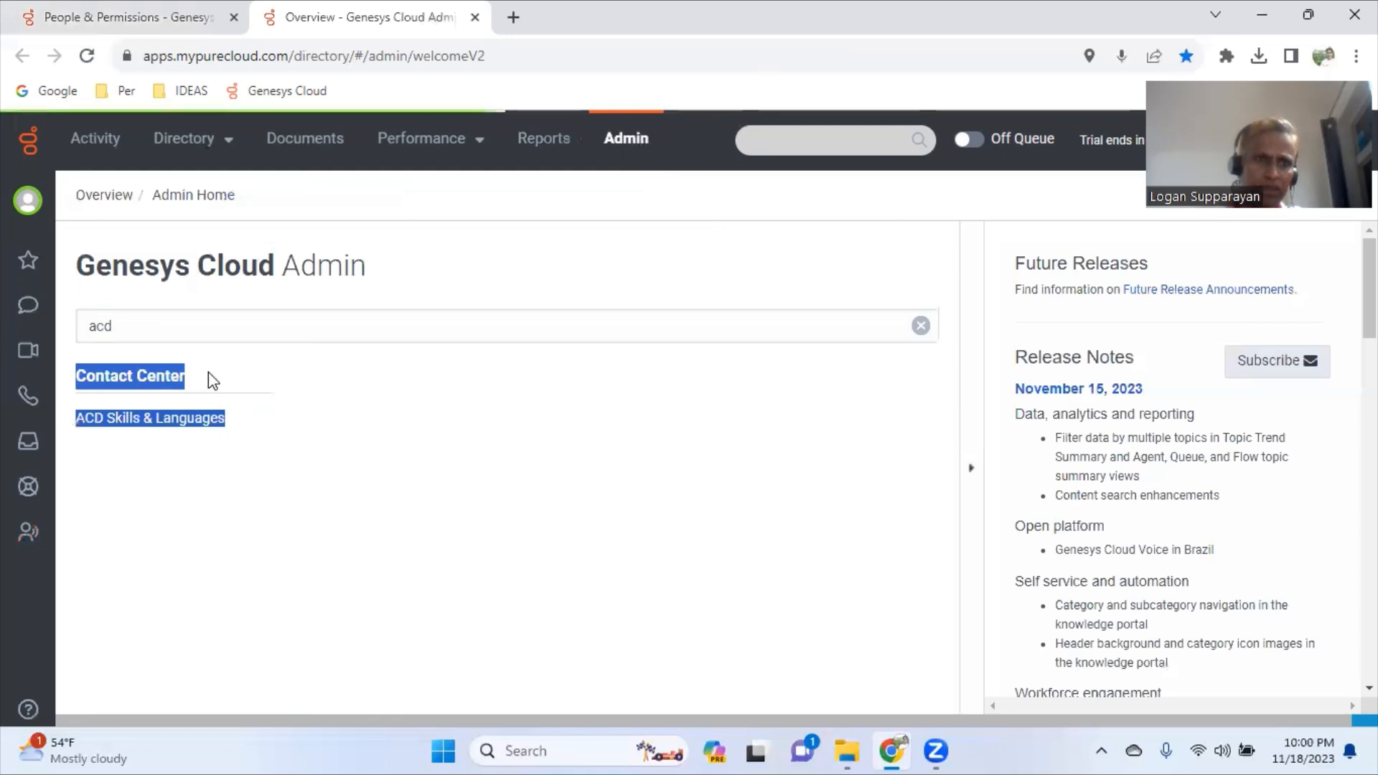
left_click(191, 423)
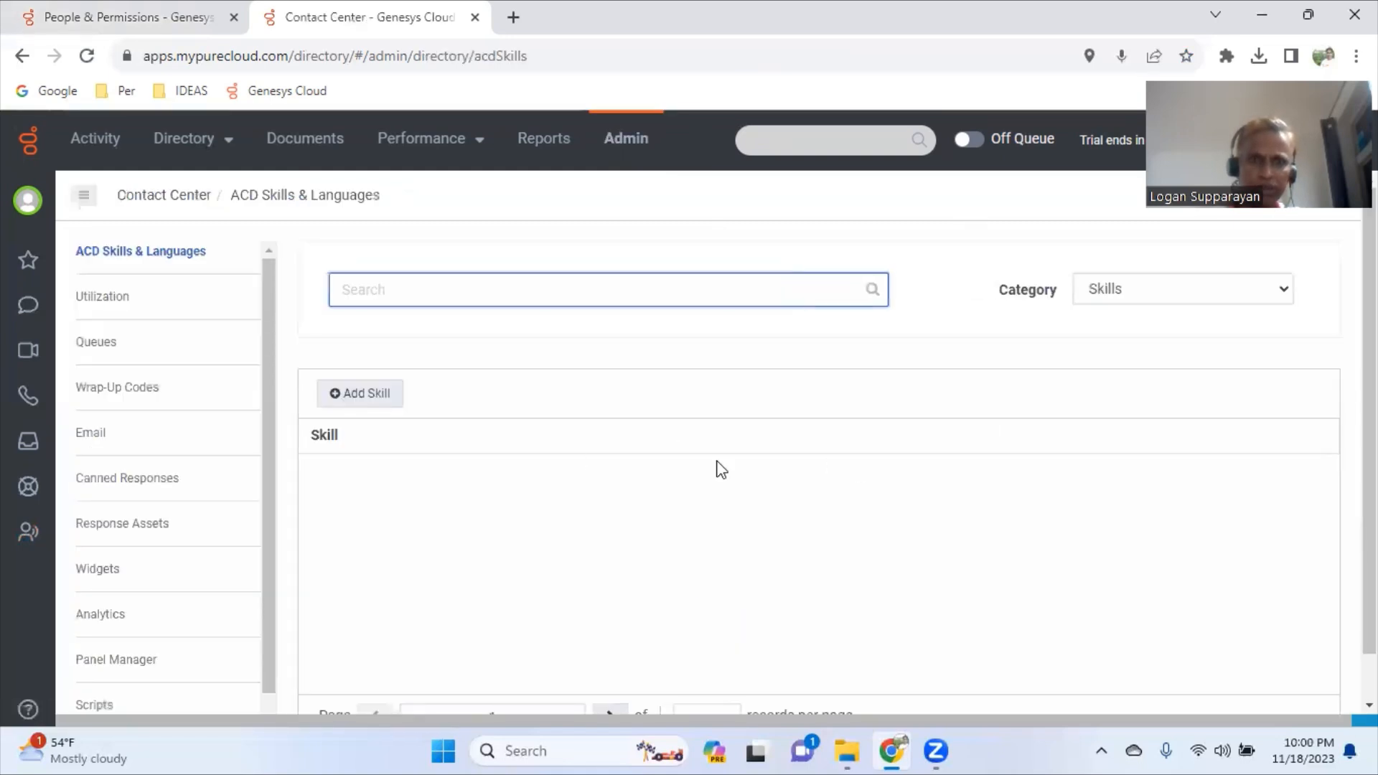
- Add an ACD skill named 'Car Sales' and save it
left_click(370, 408)
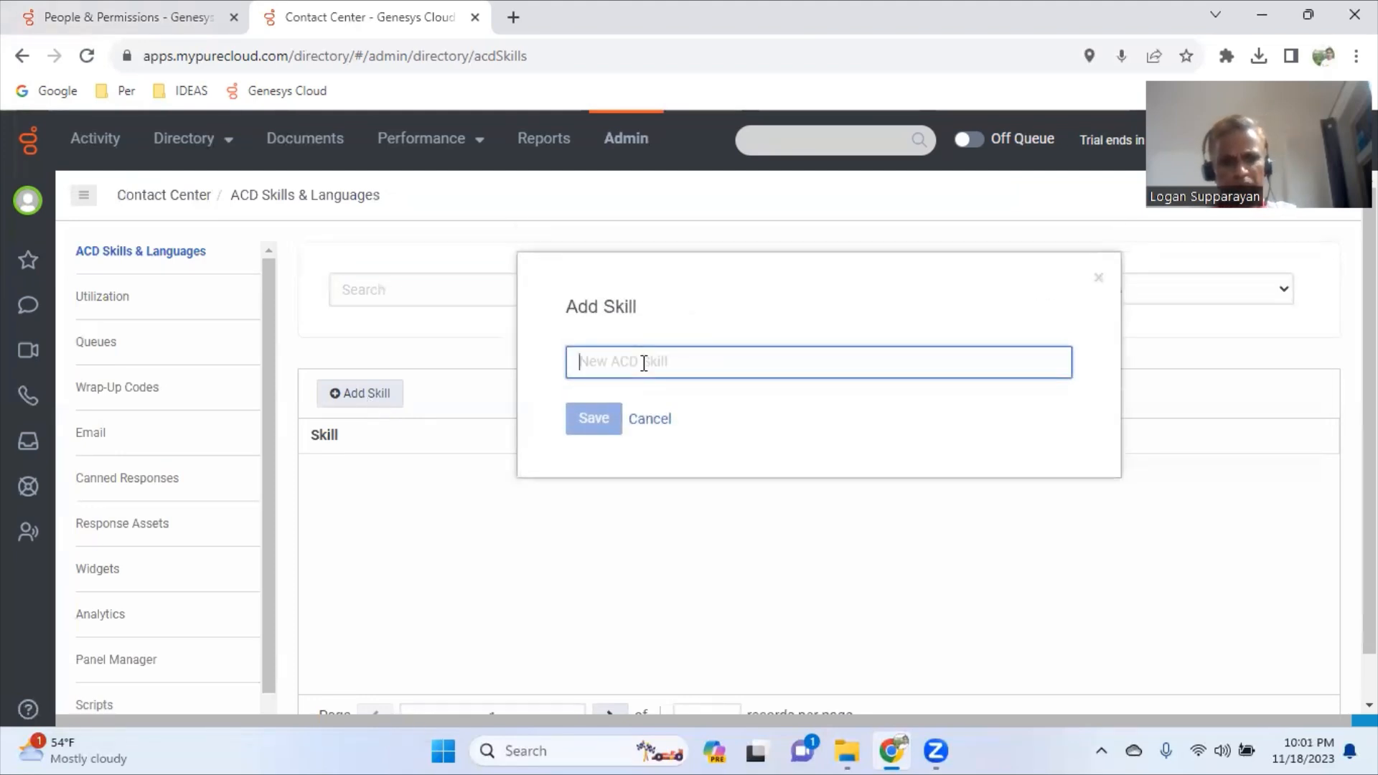
type("Car Sales")
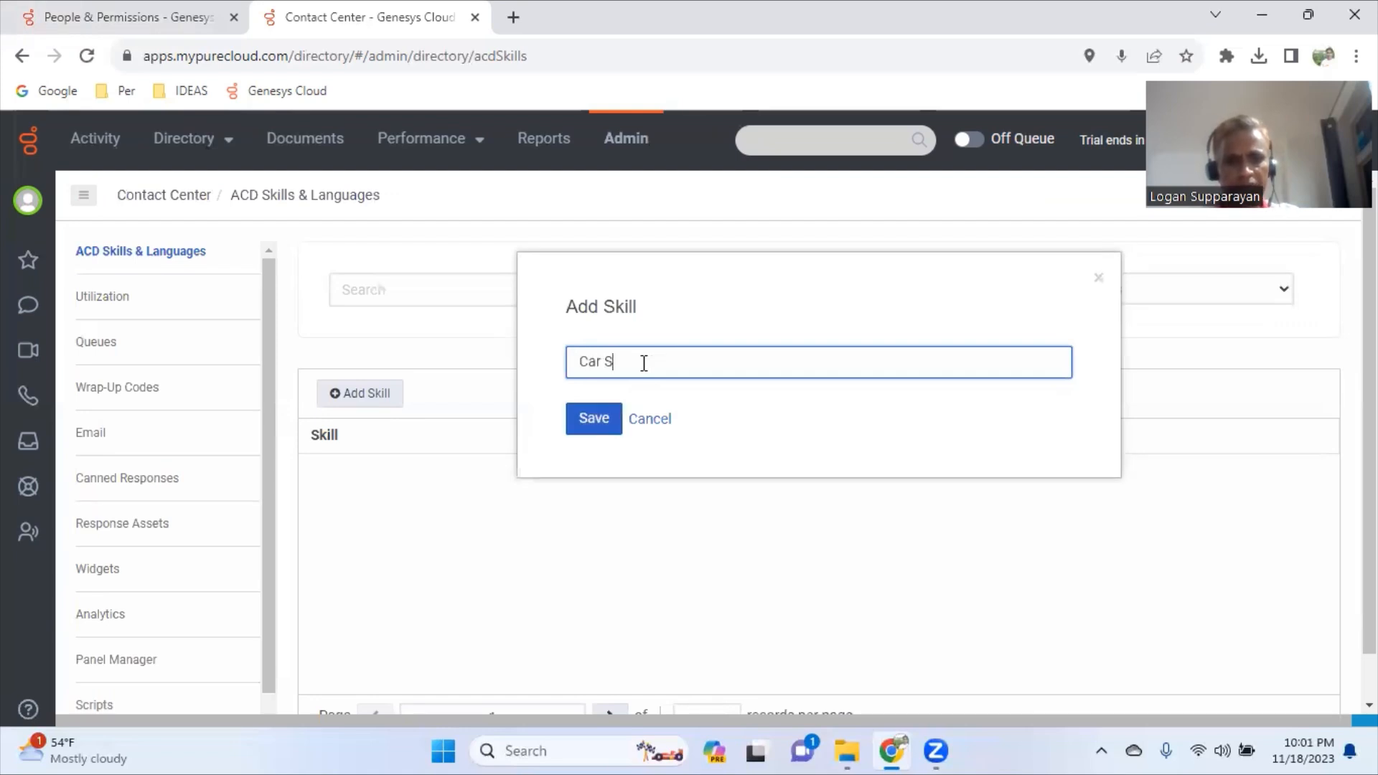
left_click(595, 424)
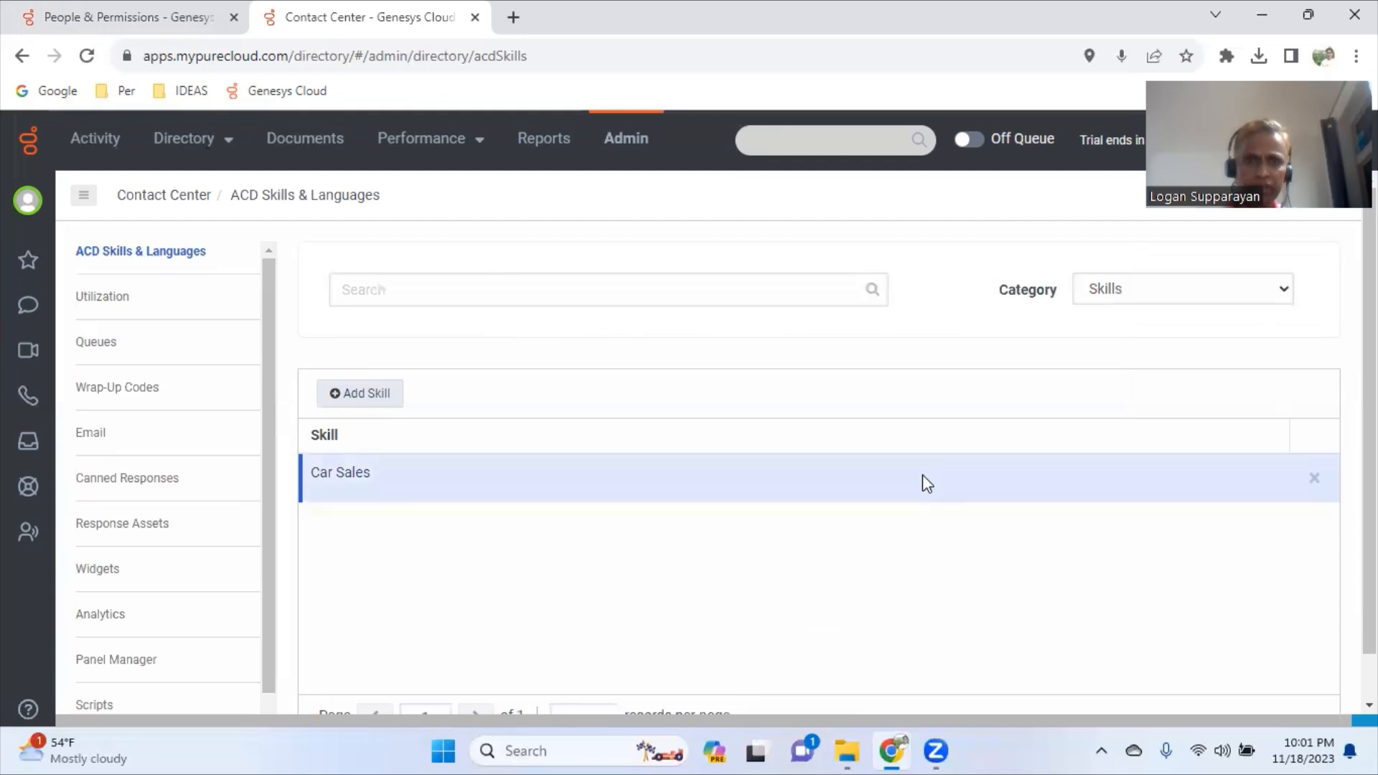
- Give TestUser1 the Car Sales skill at three-star proficiency
left_click(188, 29)
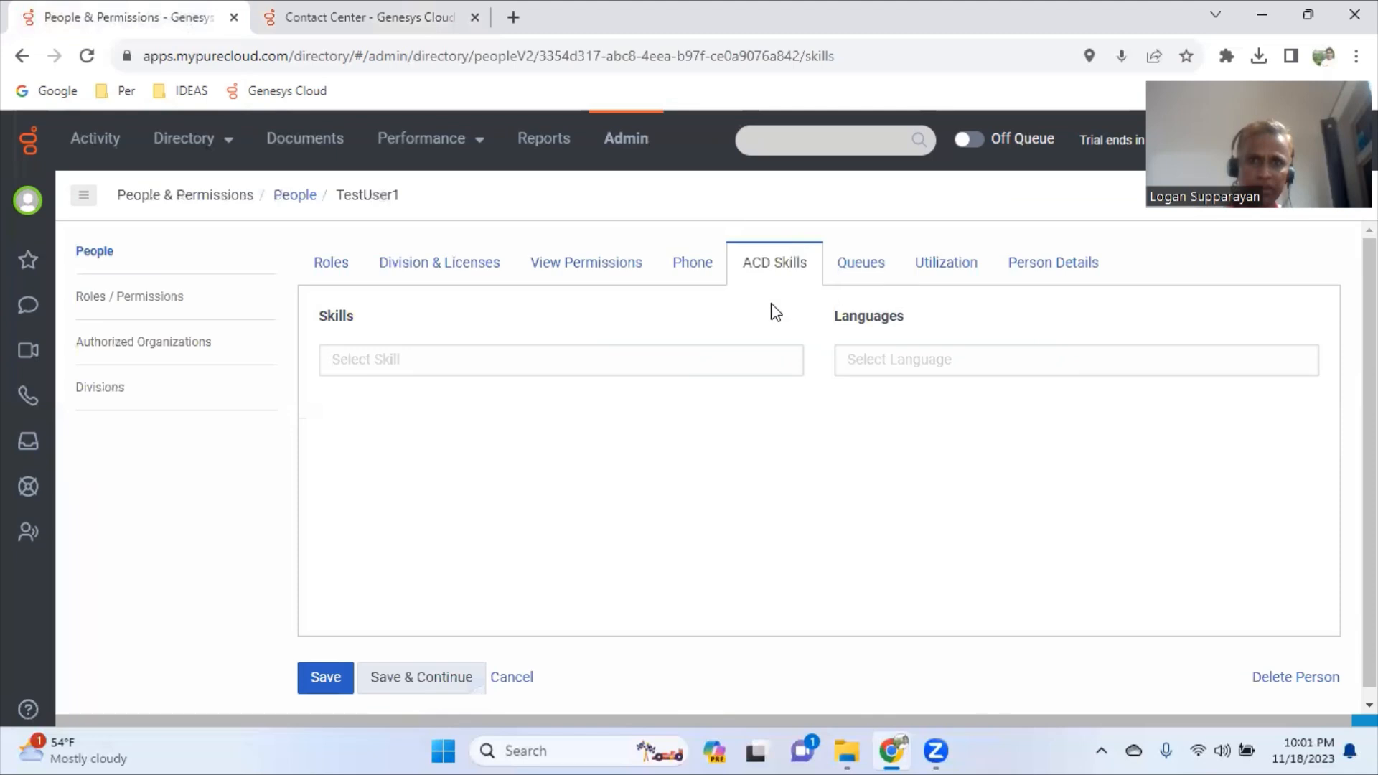
left_click(430, 677)
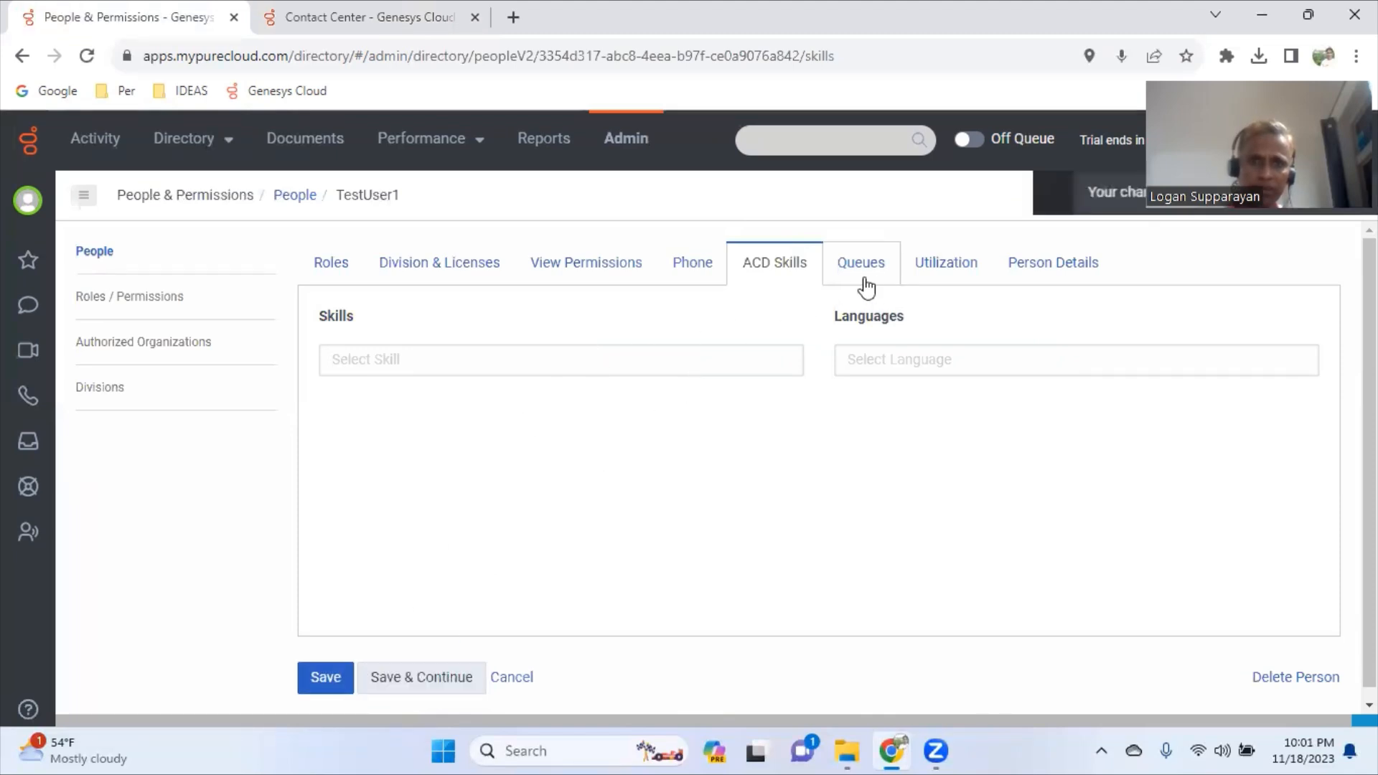
left_click(624, 371)
type("Car")
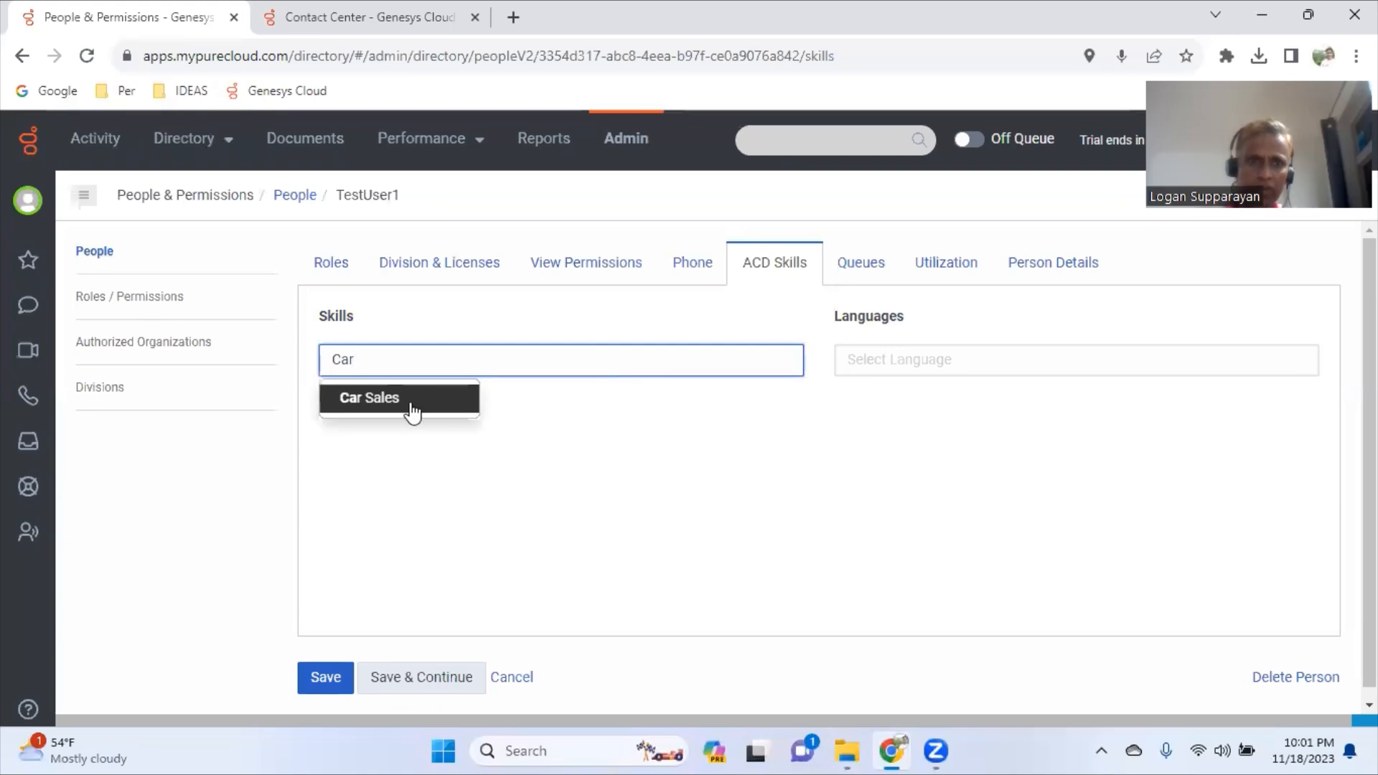
left_click(412, 399)
left_click(659, 409)
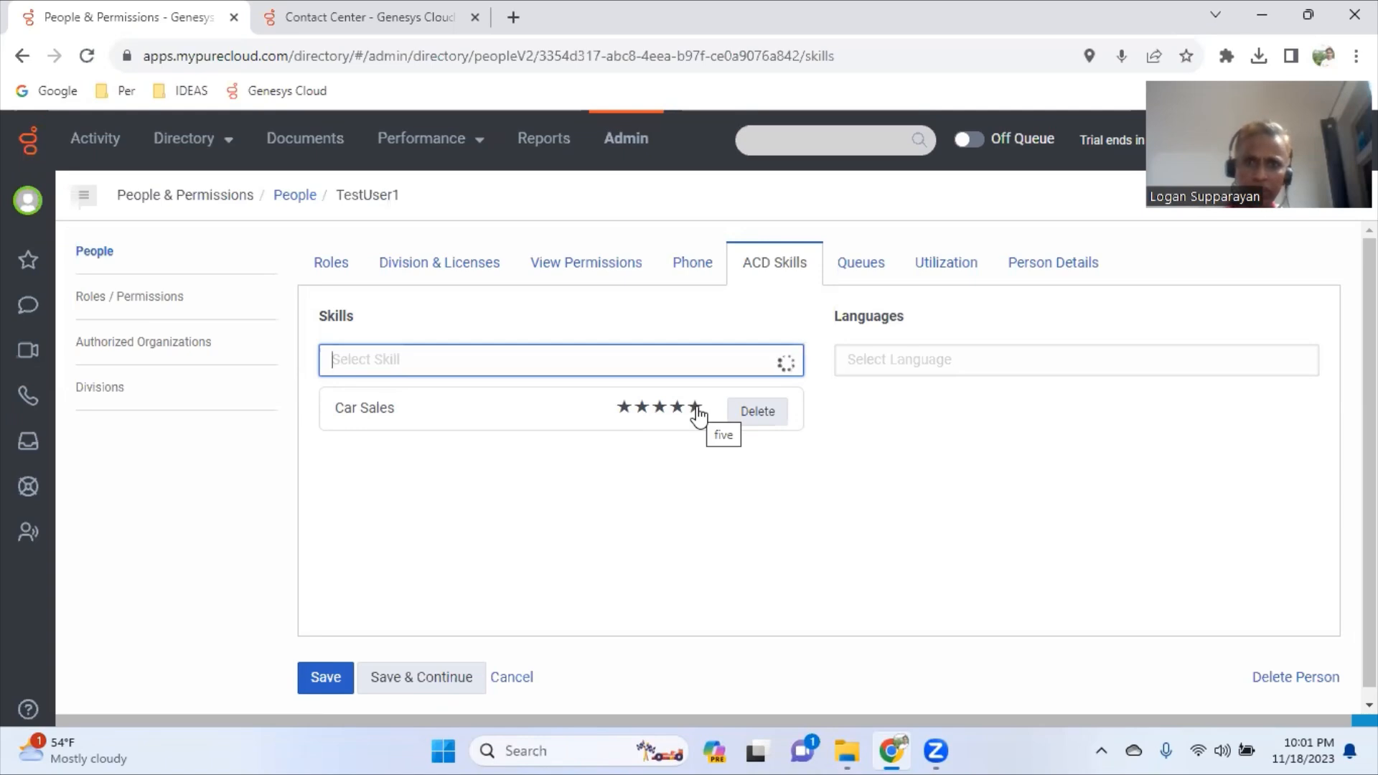
left_click(660, 409)
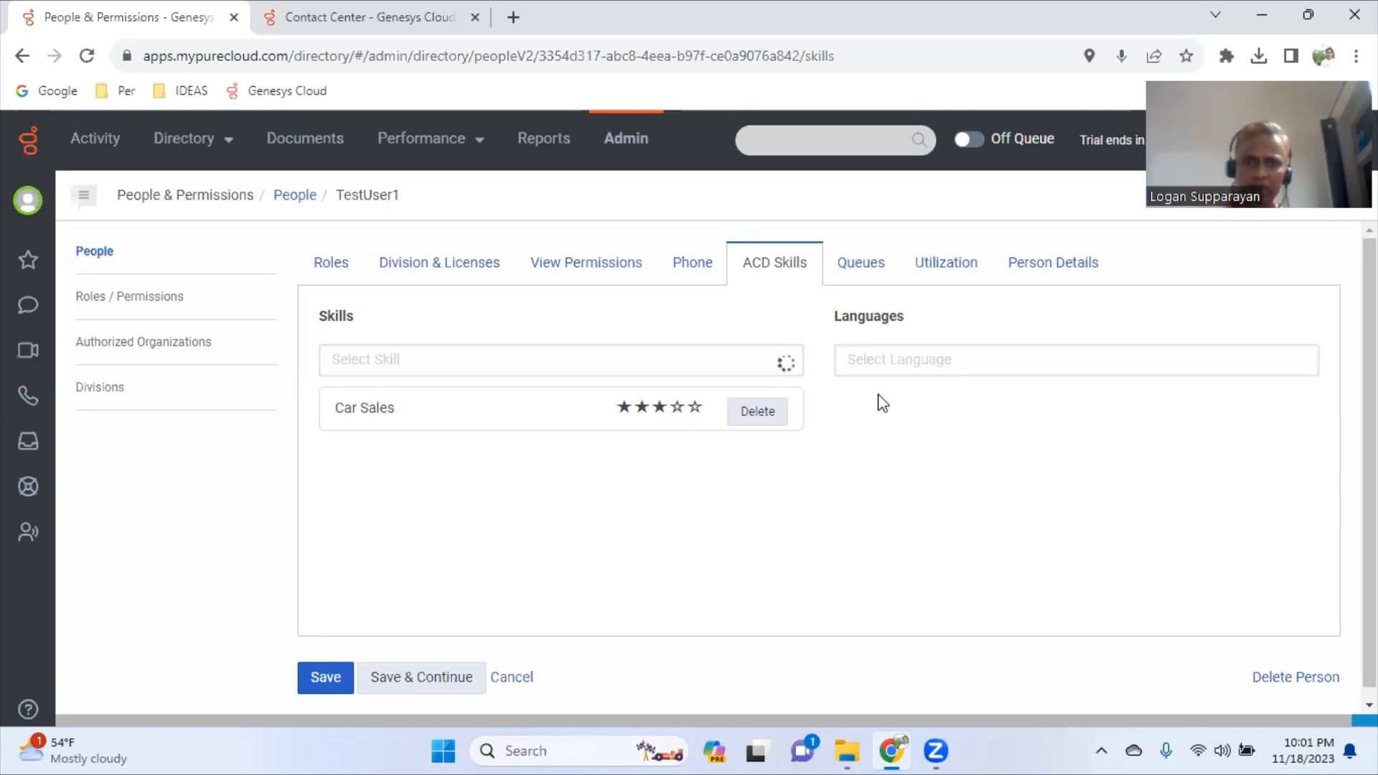
- Search TestUser1's languages for 'engl', find none, and return to the ACD Skills & Languages tab
left_click(901, 363)
type("engl")
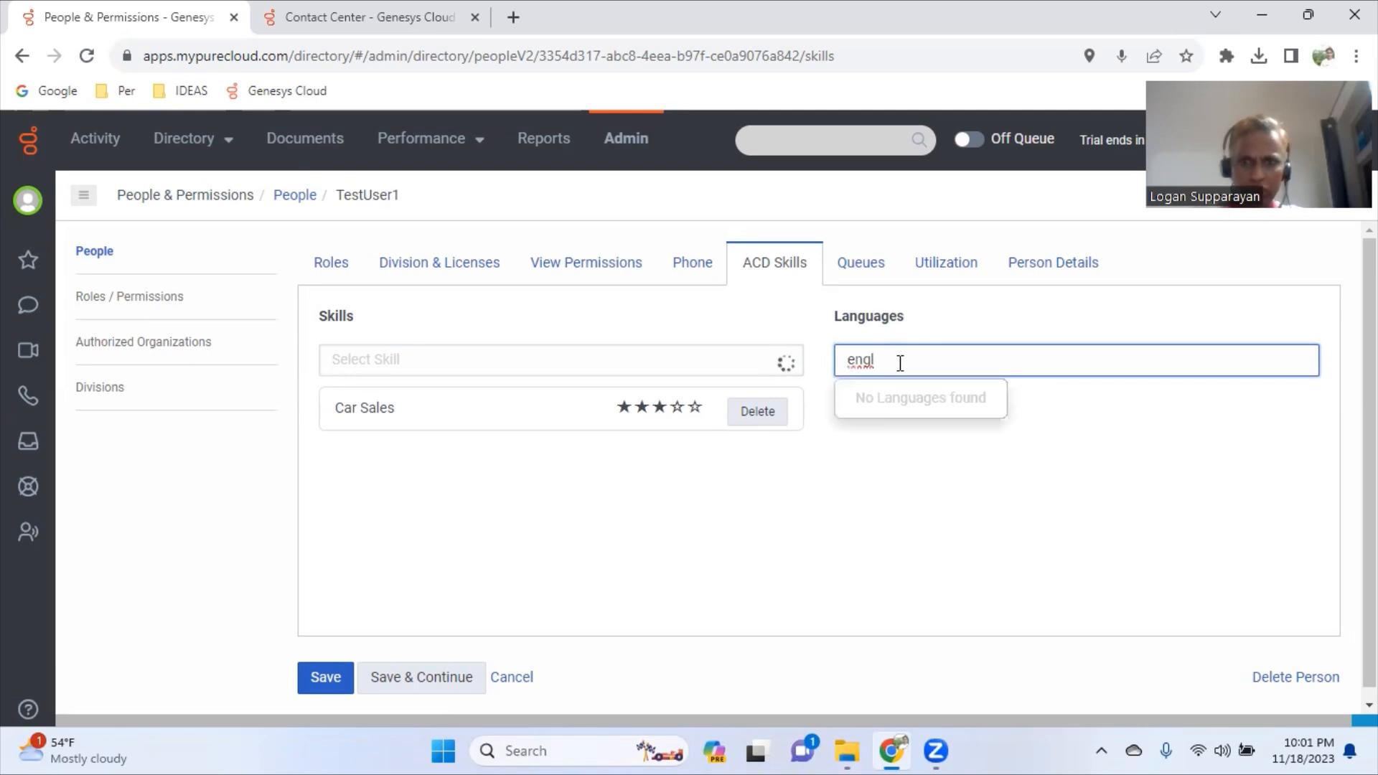
left_click(405, 24)
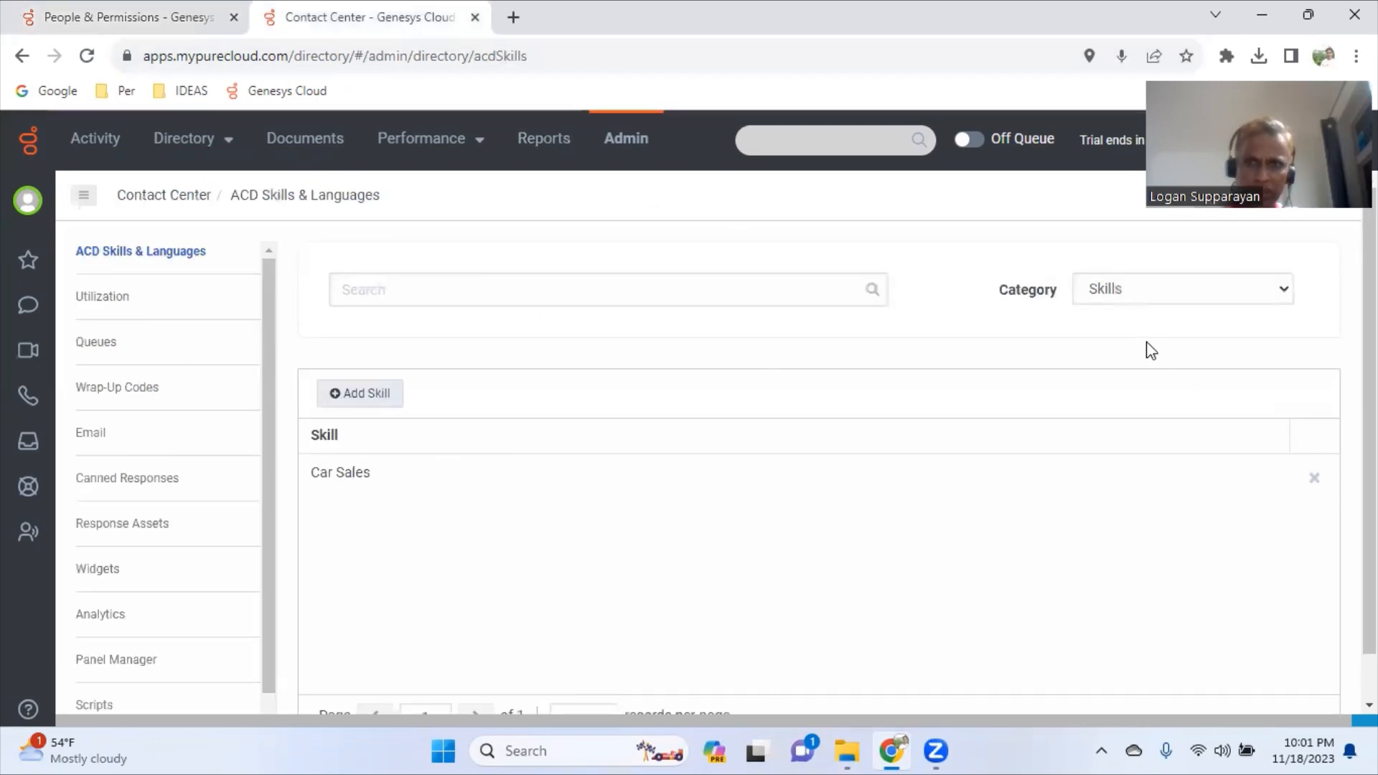
- Switch the category to Languages and add English Speaking and English Writing
left_click(1148, 295)
left_click(1139, 315)
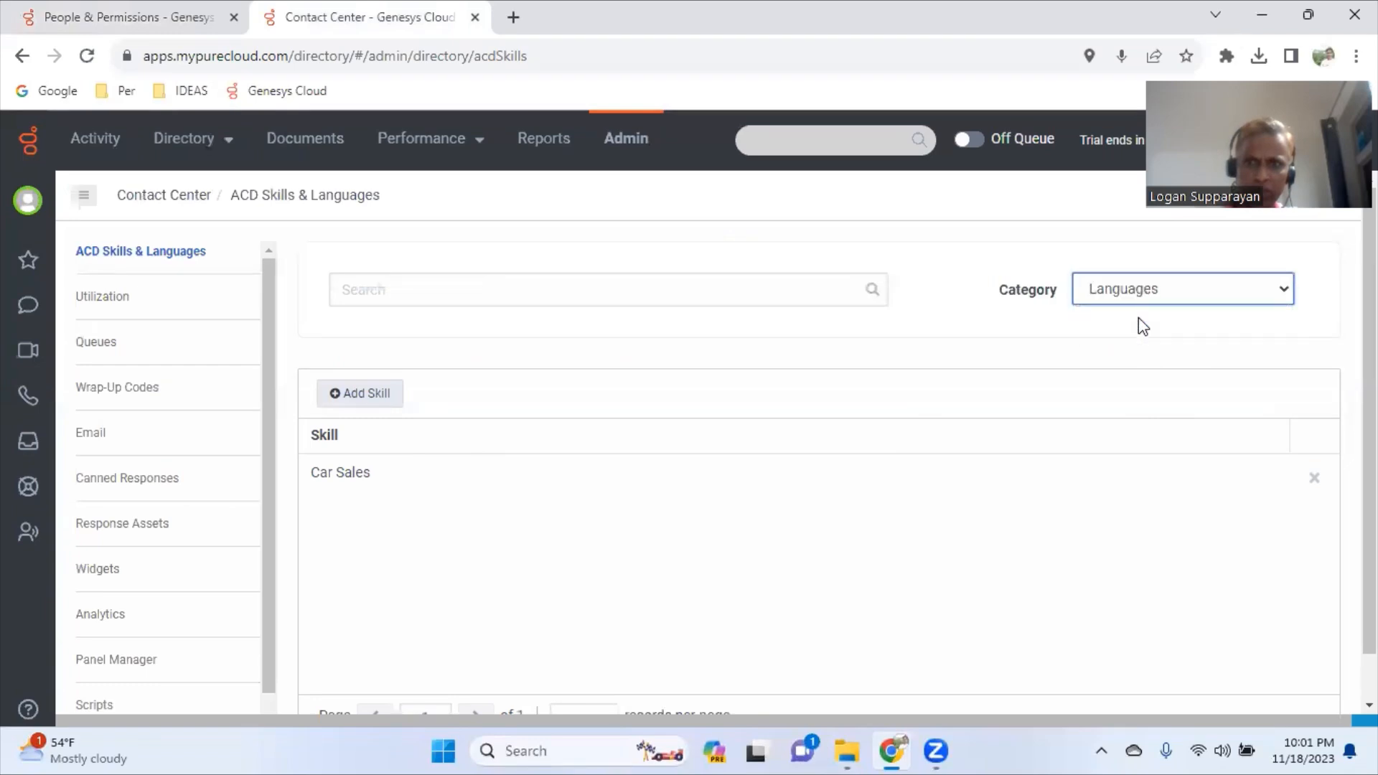
left_click(386, 395)
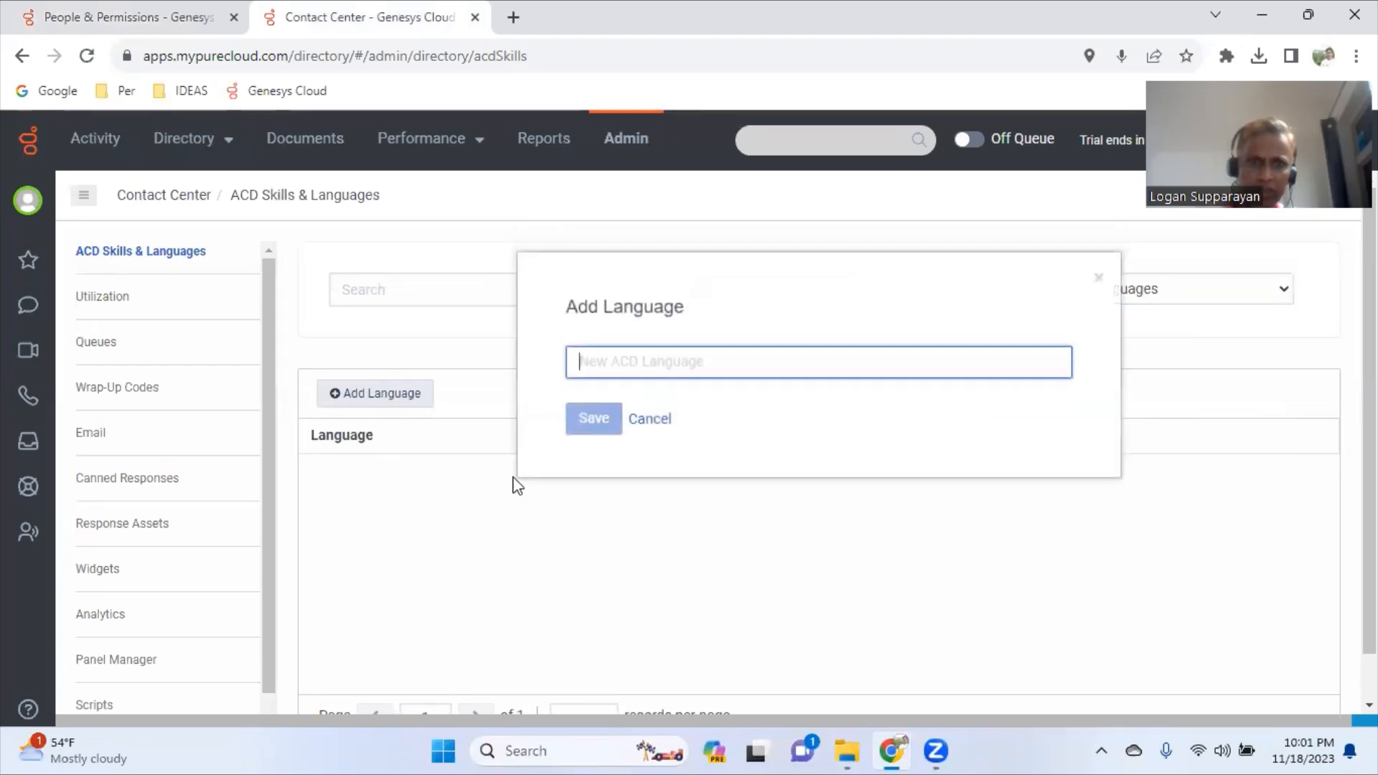
type("English Speaking")
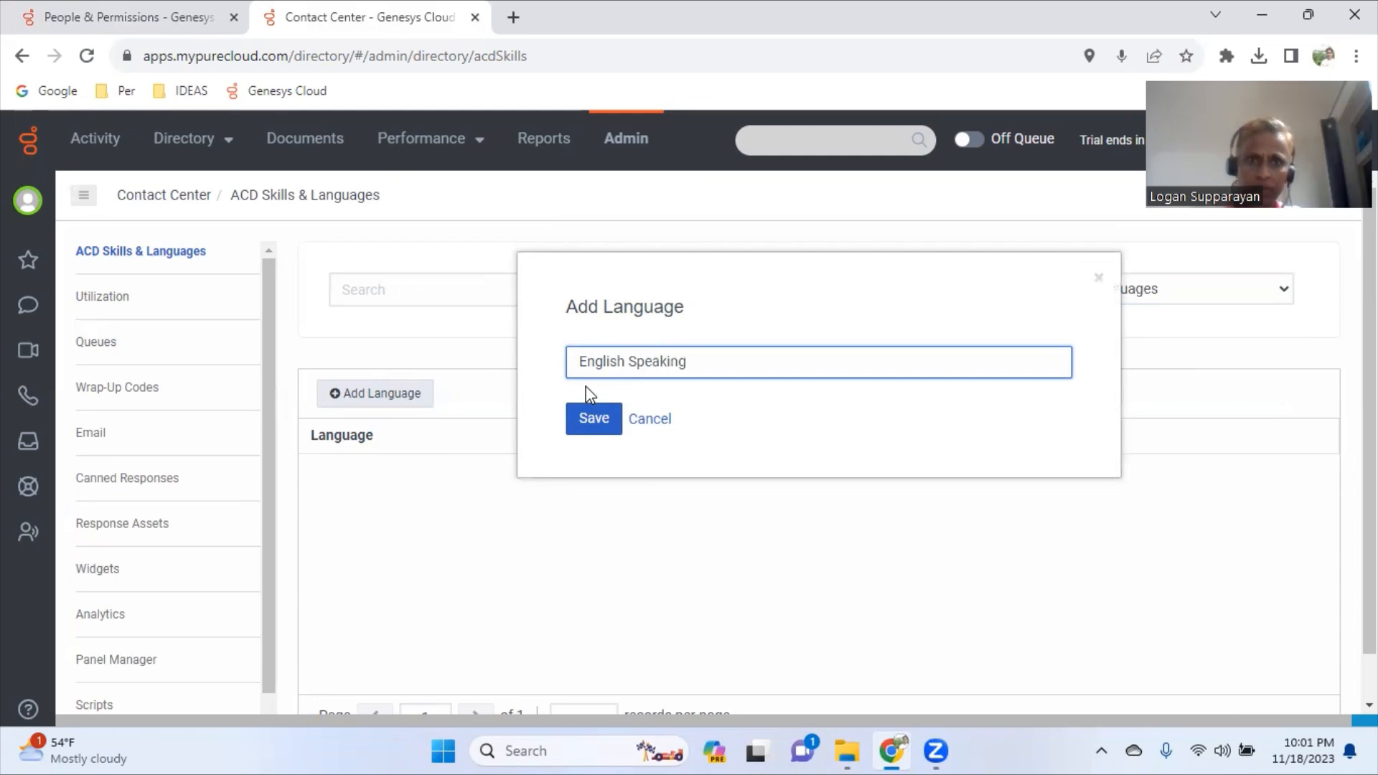
left_click(594, 423)
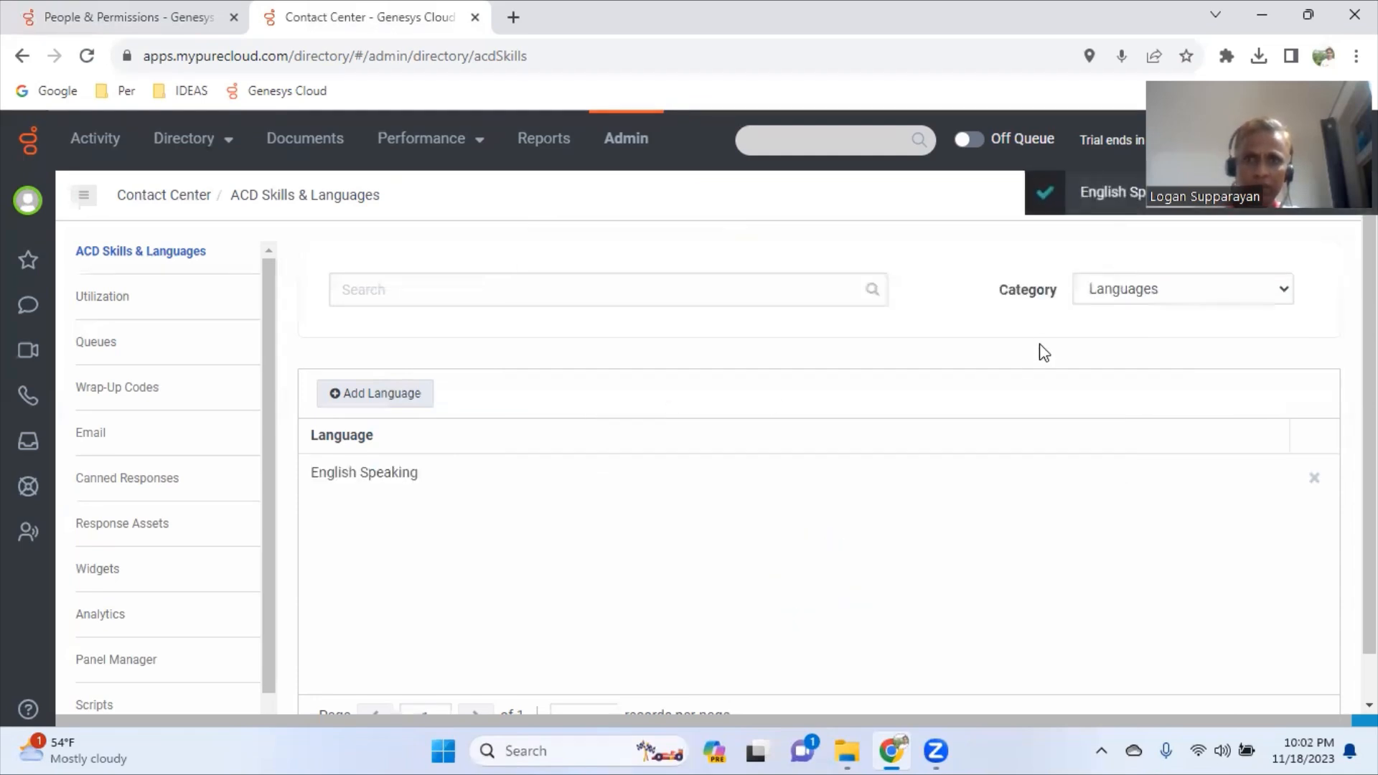
left_click(398, 402)
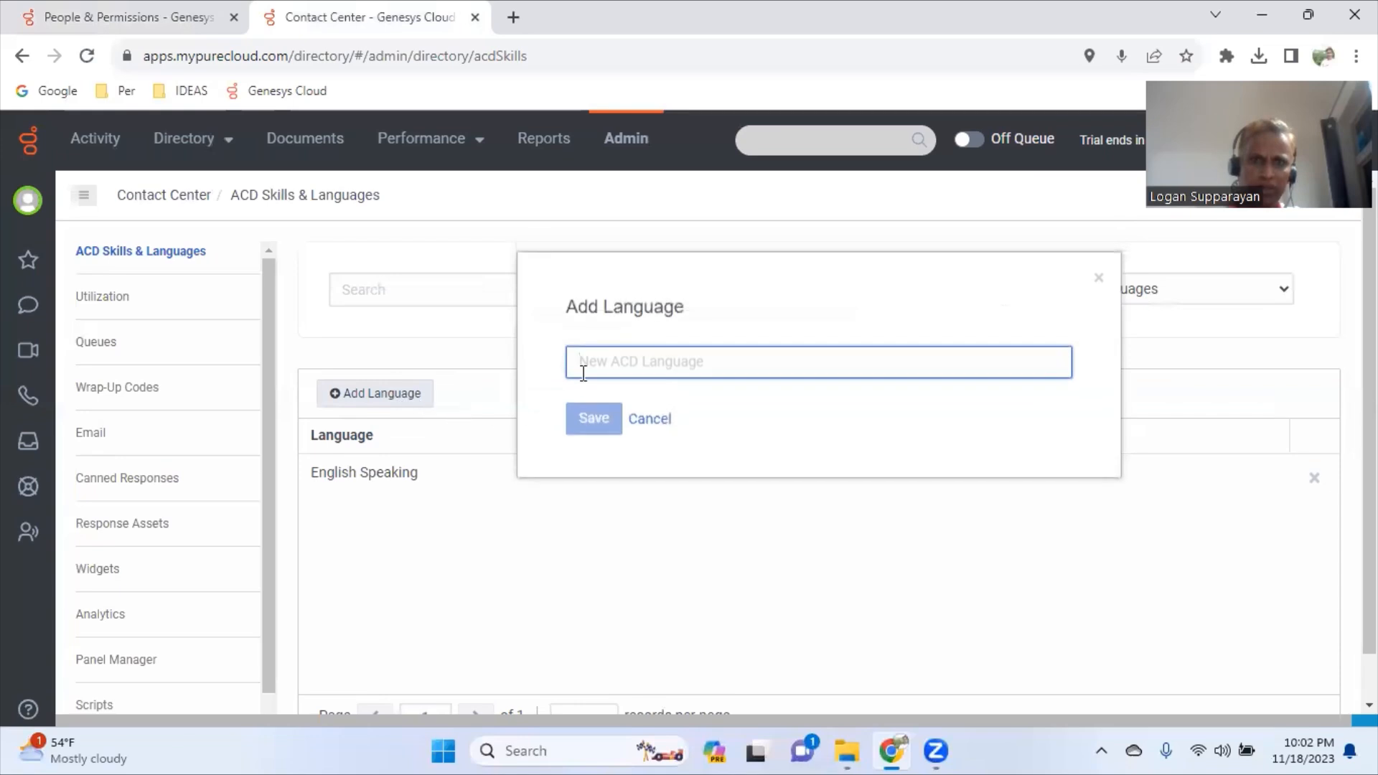
type("English Writing")
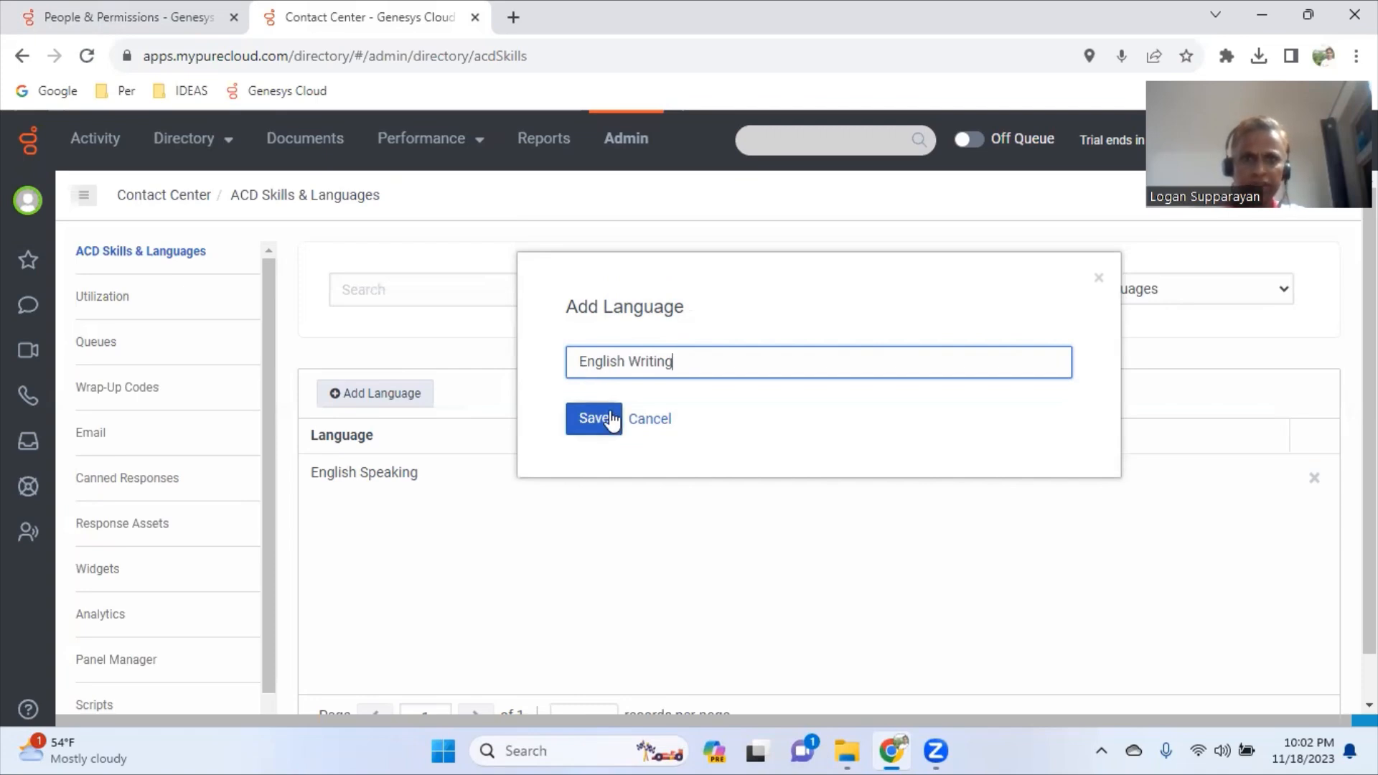
left_click(610, 419)
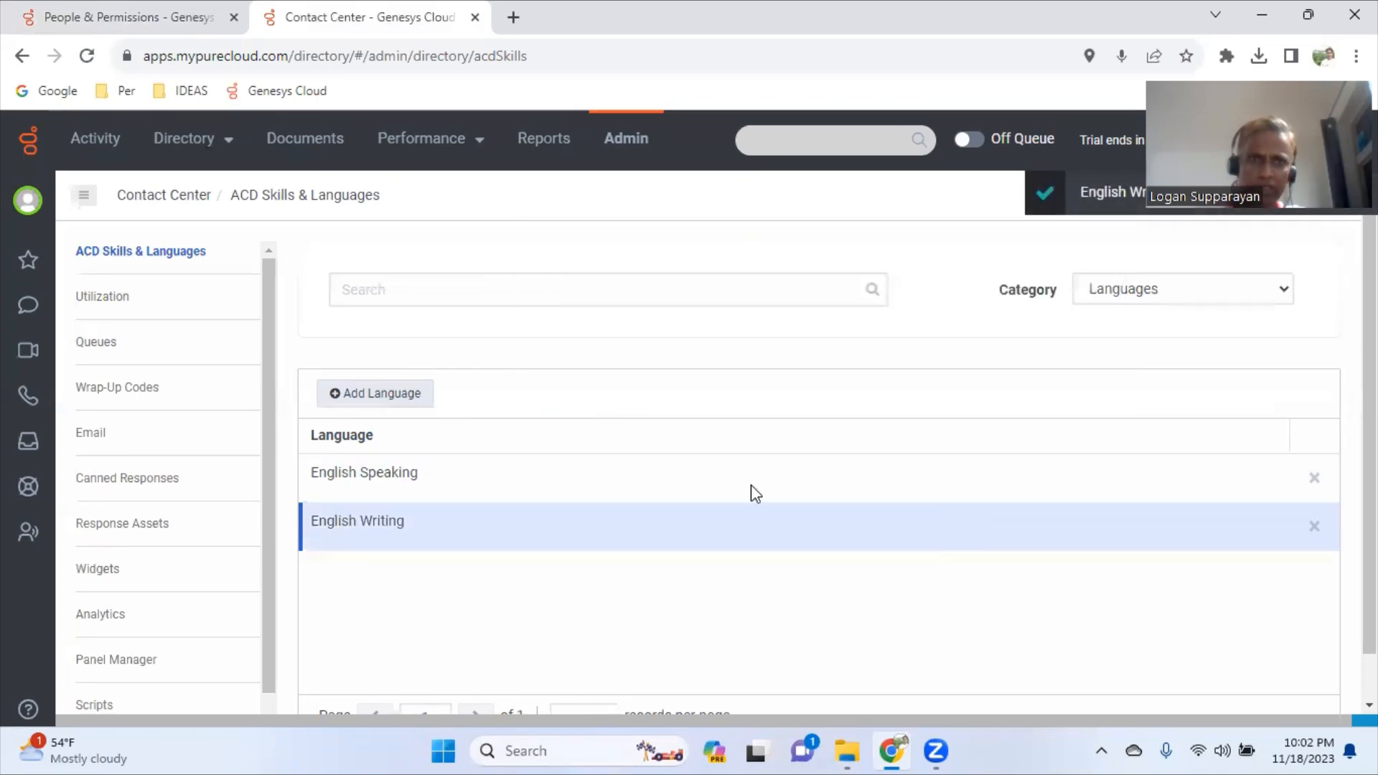
left_click(161, 22)
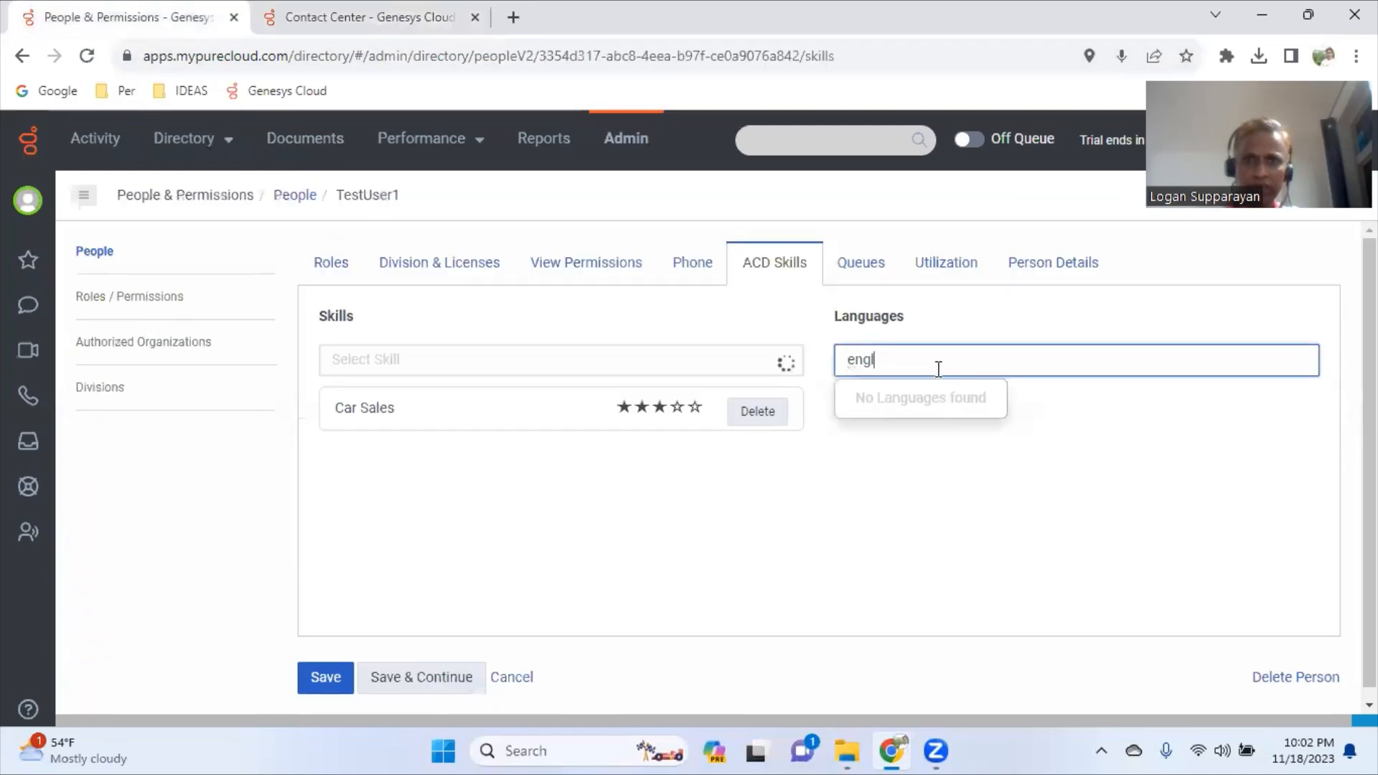
- Save pending changes, retype 'Eng' in the language search, and reload the page
key("BackSpace")
key("BackSpace")
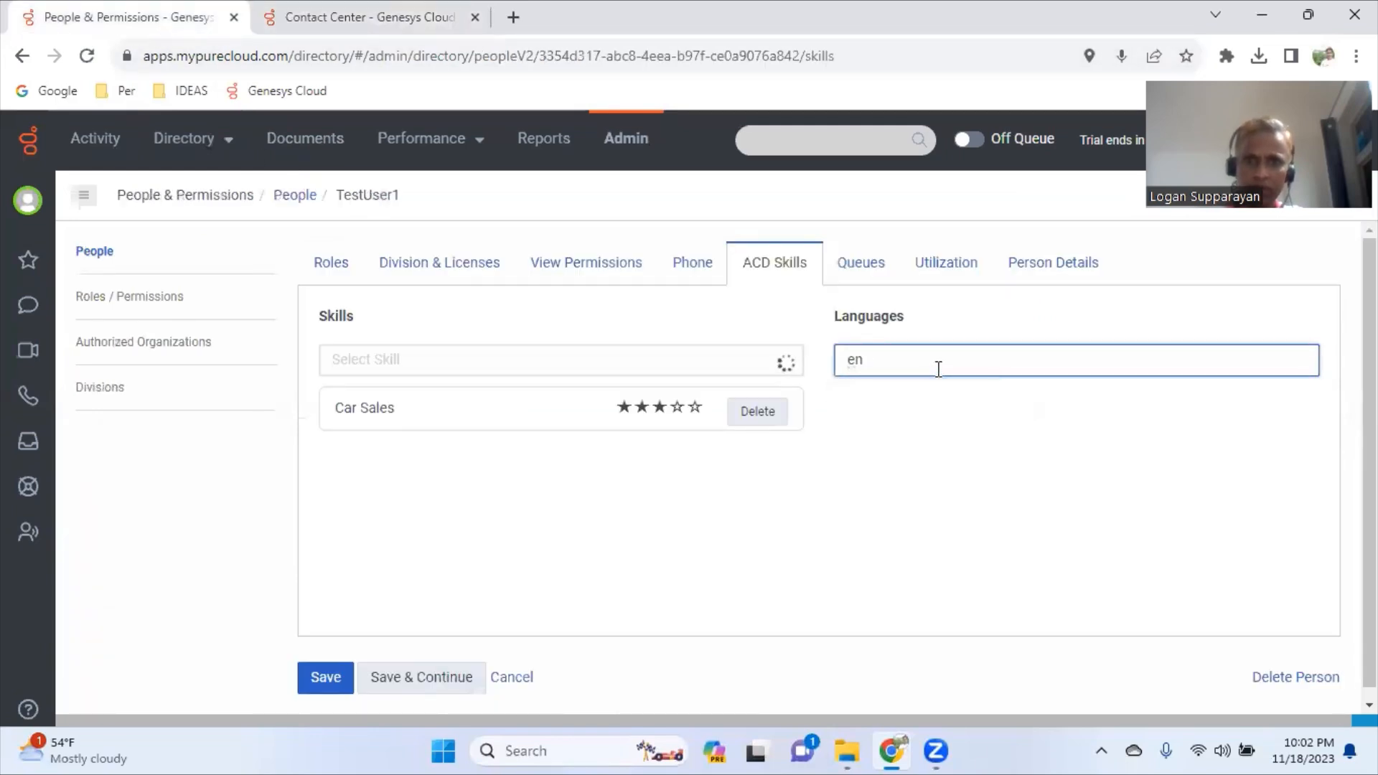
left_click(417, 679)
left_click(952, 362)
key("BackSpace")
type("E")
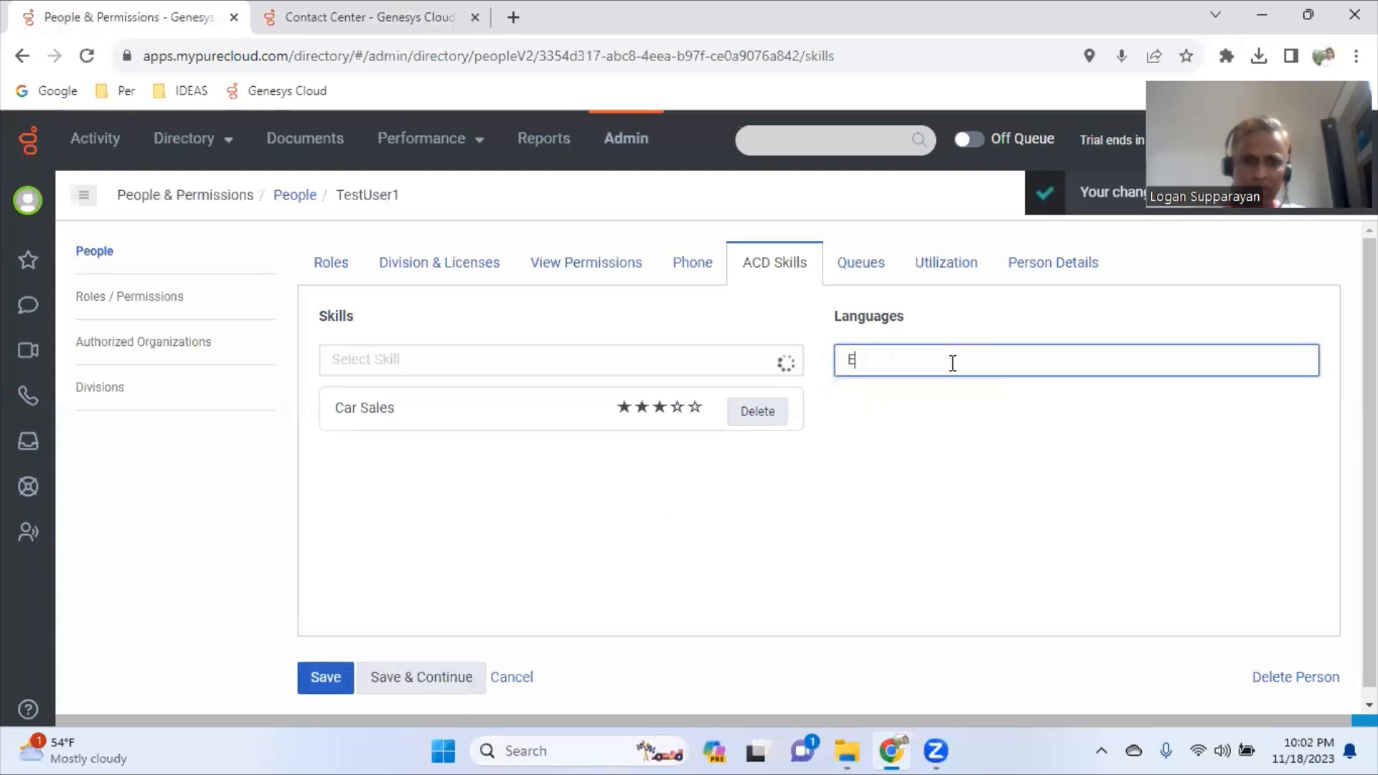
type("ng")
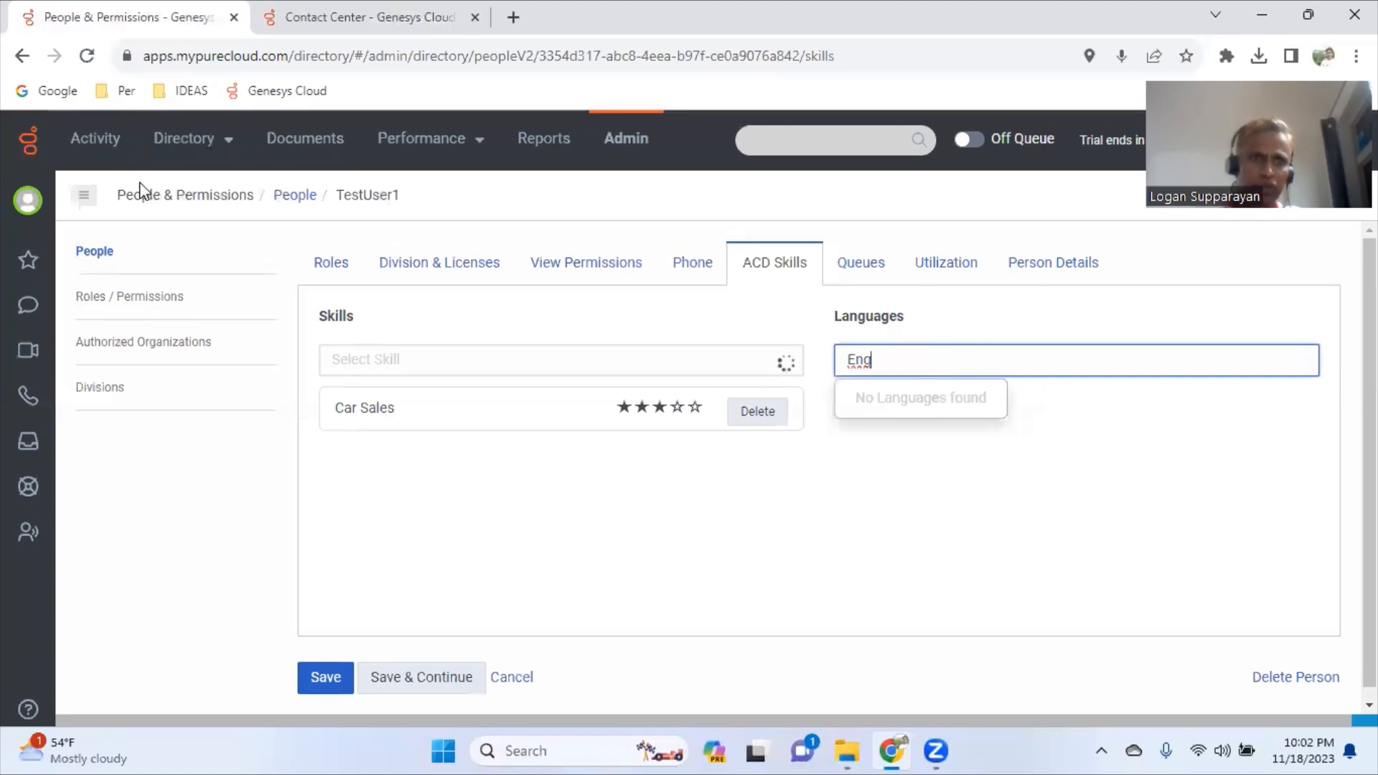
left_click(84, 59)
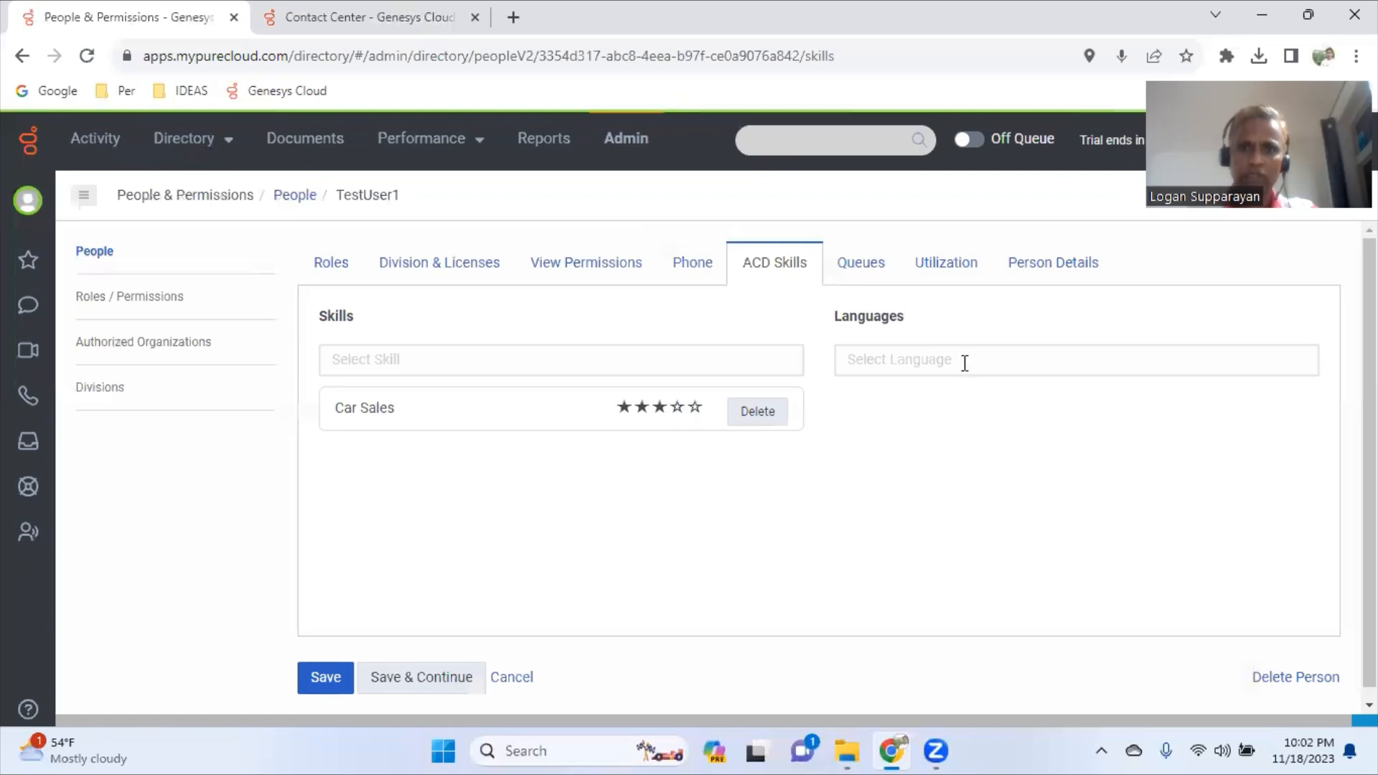
- Assign English Speaking to TestUser1 at five stars and save
left_click(963, 363)
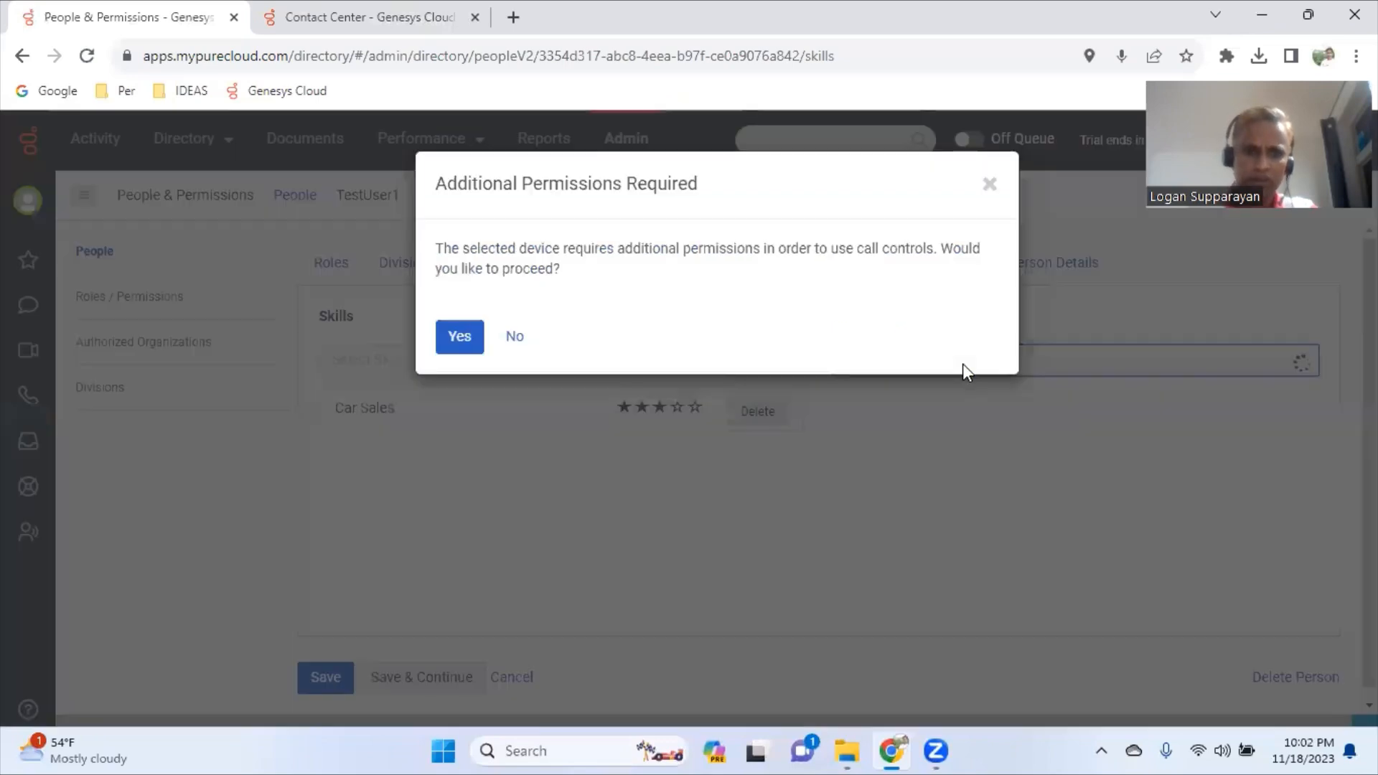
left_click(524, 341)
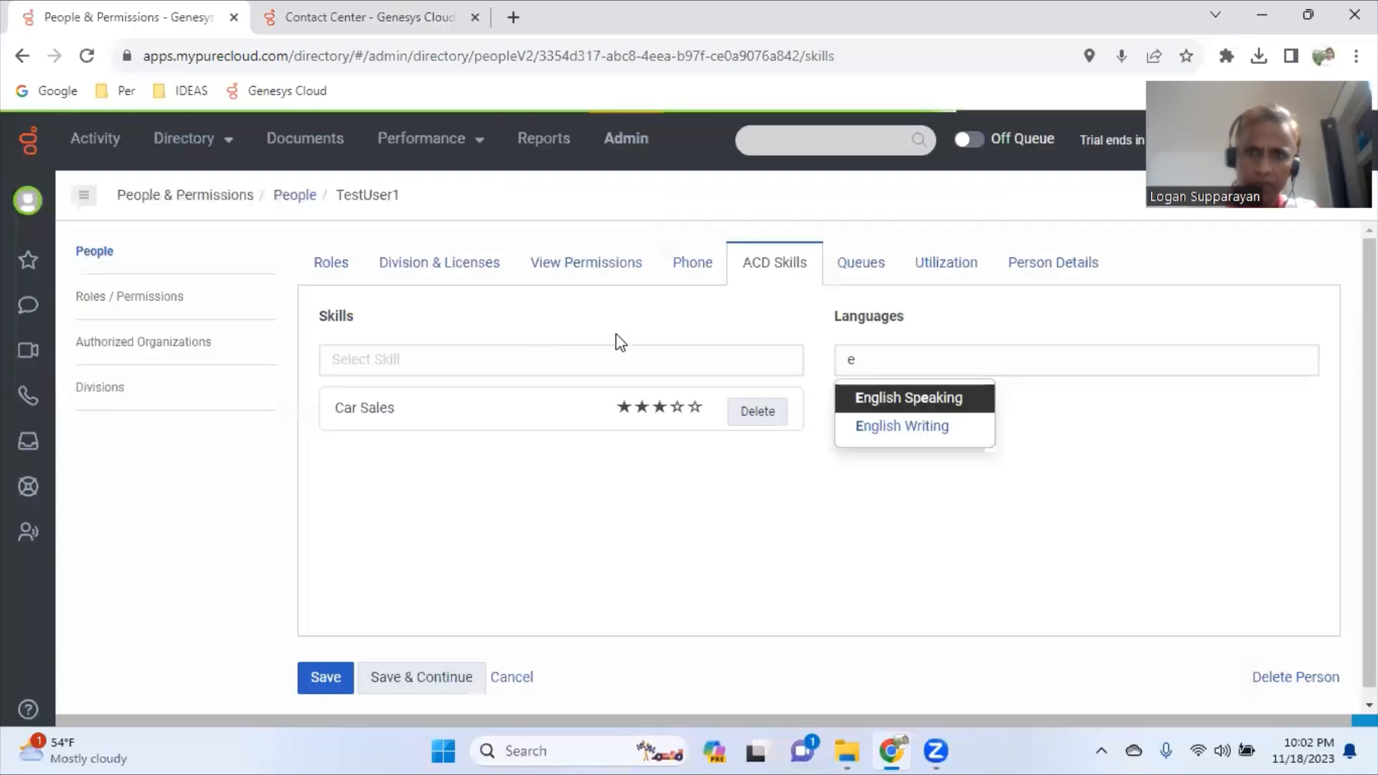
left_click(945, 402)
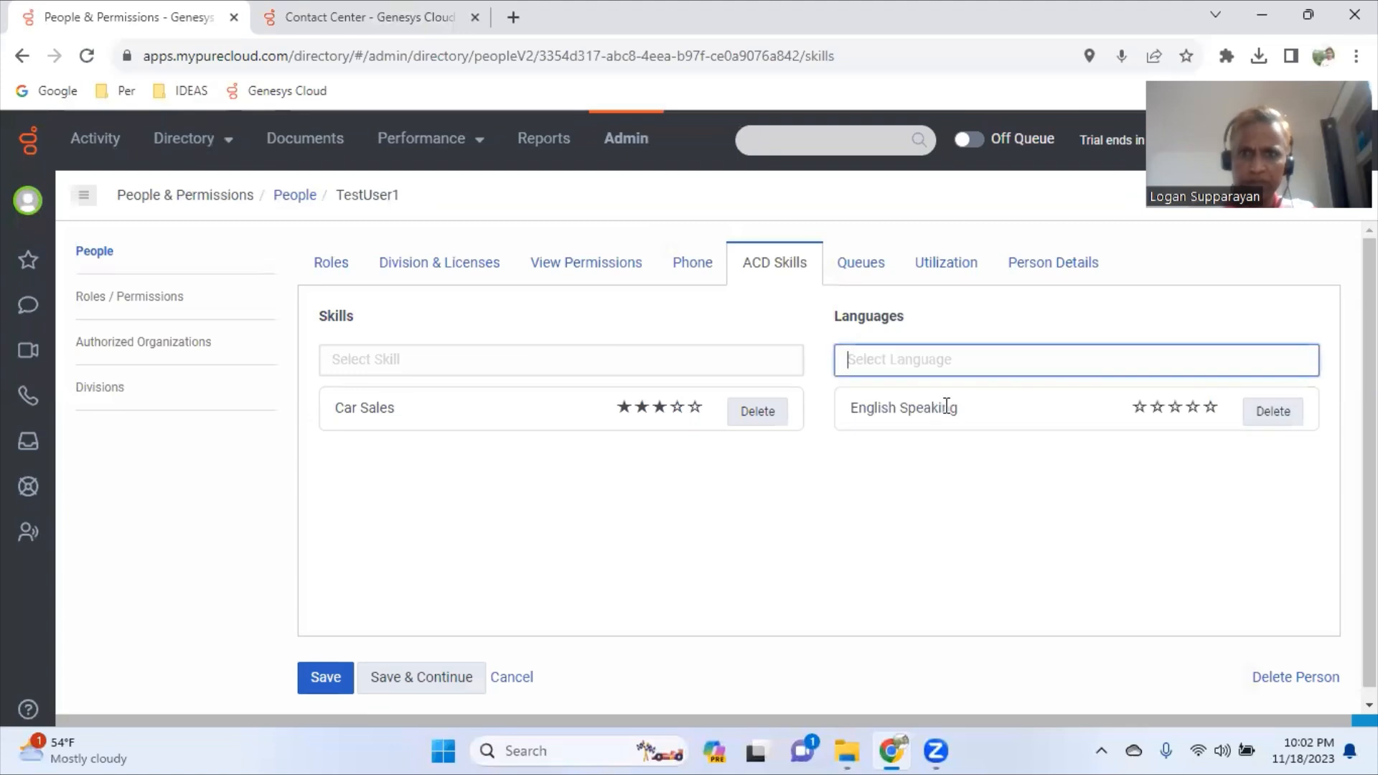
left_click(1211, 409)
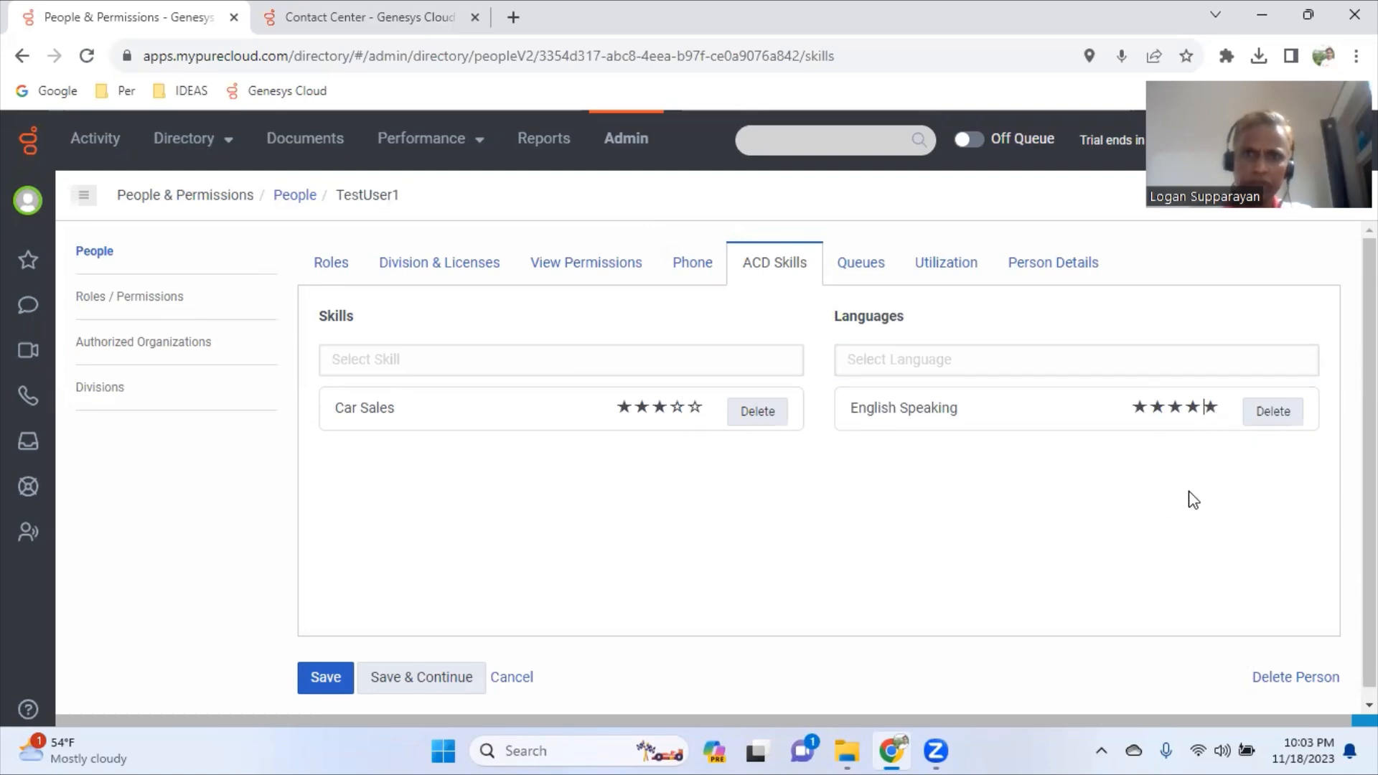
left_click(443, 689)
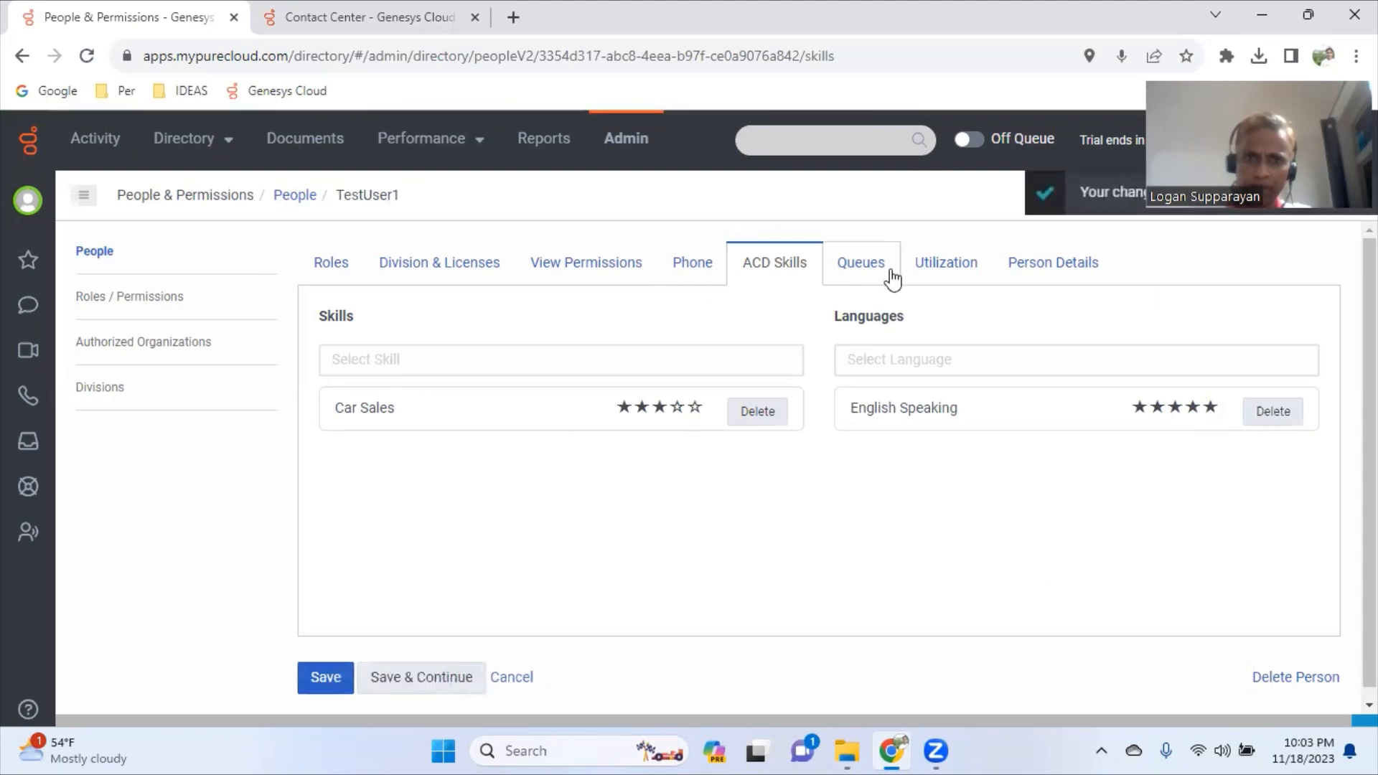
- Confirm TestUser1's Default Phone is still empty, then return to the Contact Center languages list
left_click(860, 267)
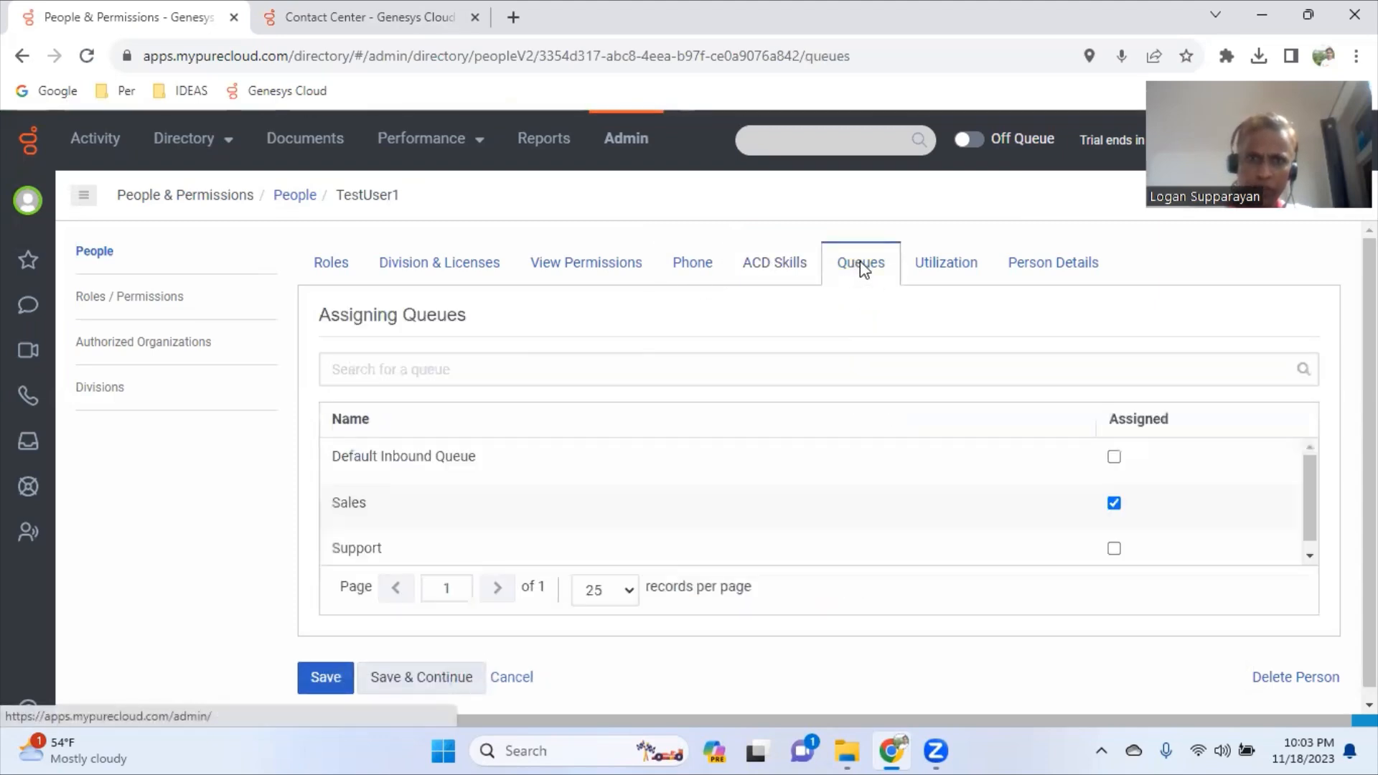
left_click(782, 272)
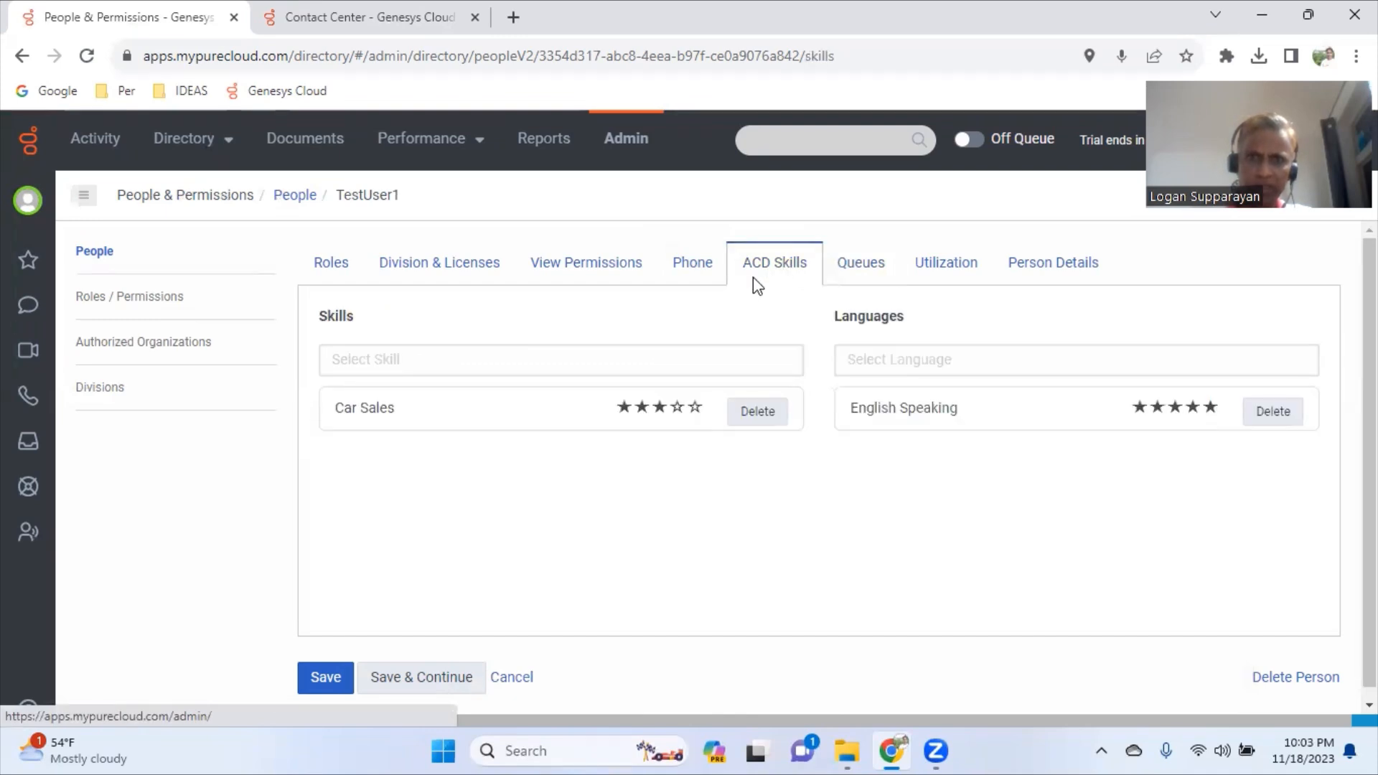
left_click(690, 274)
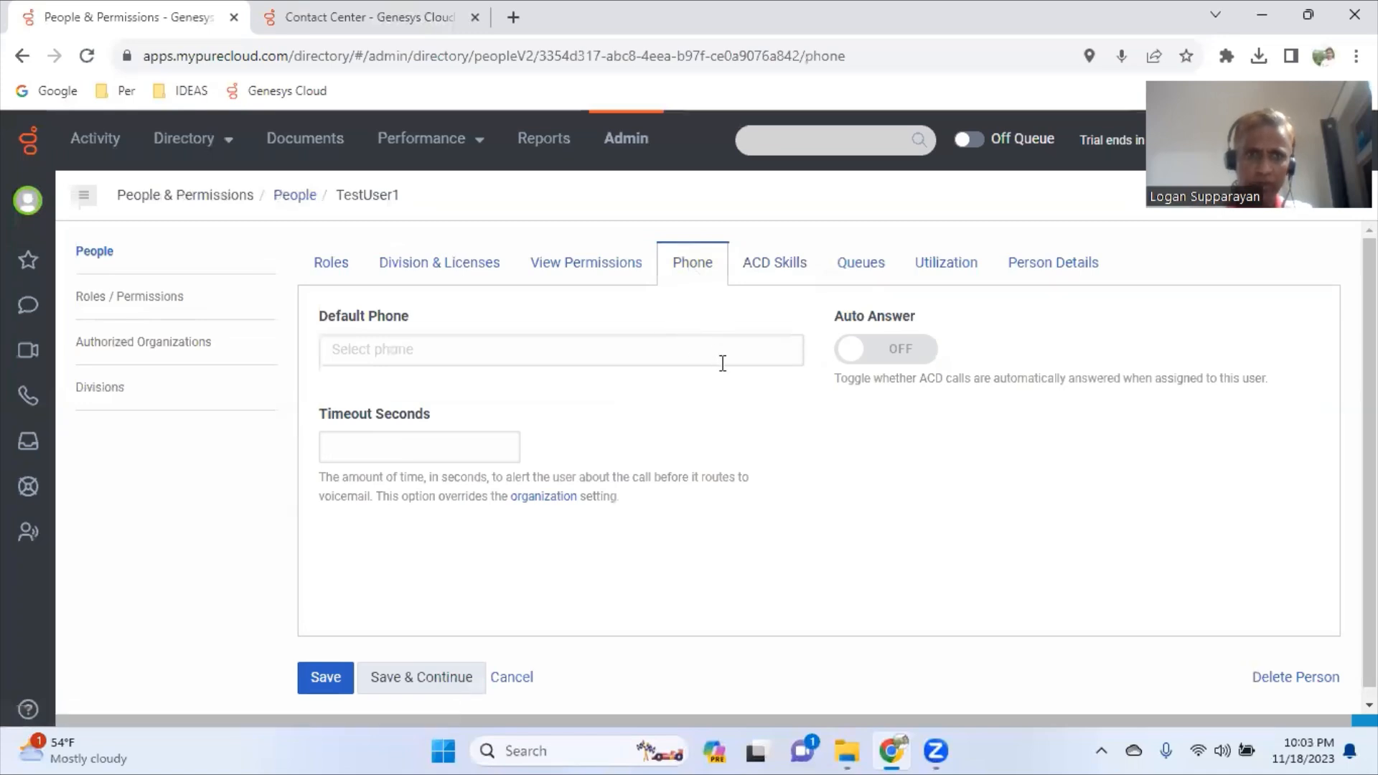
double_click(384, 192)
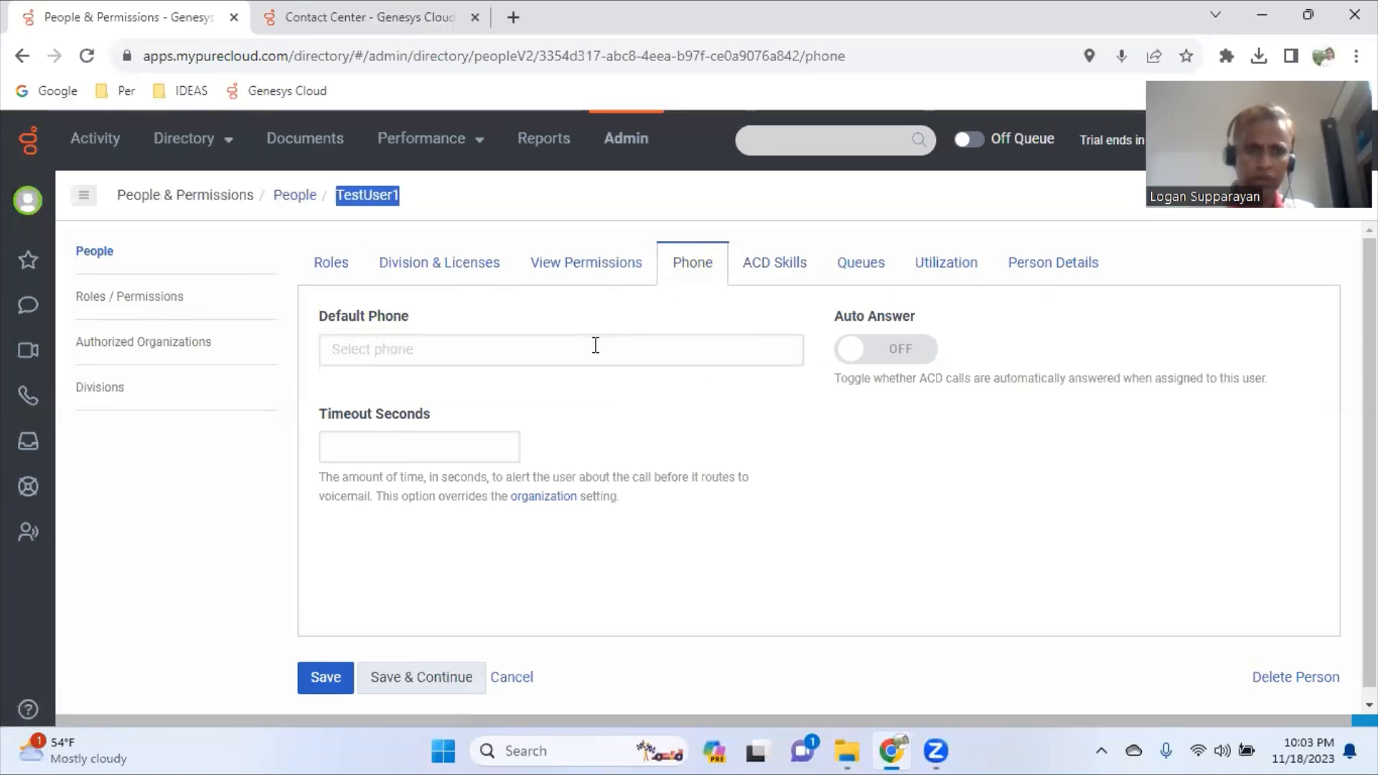
left_click(431, 26)
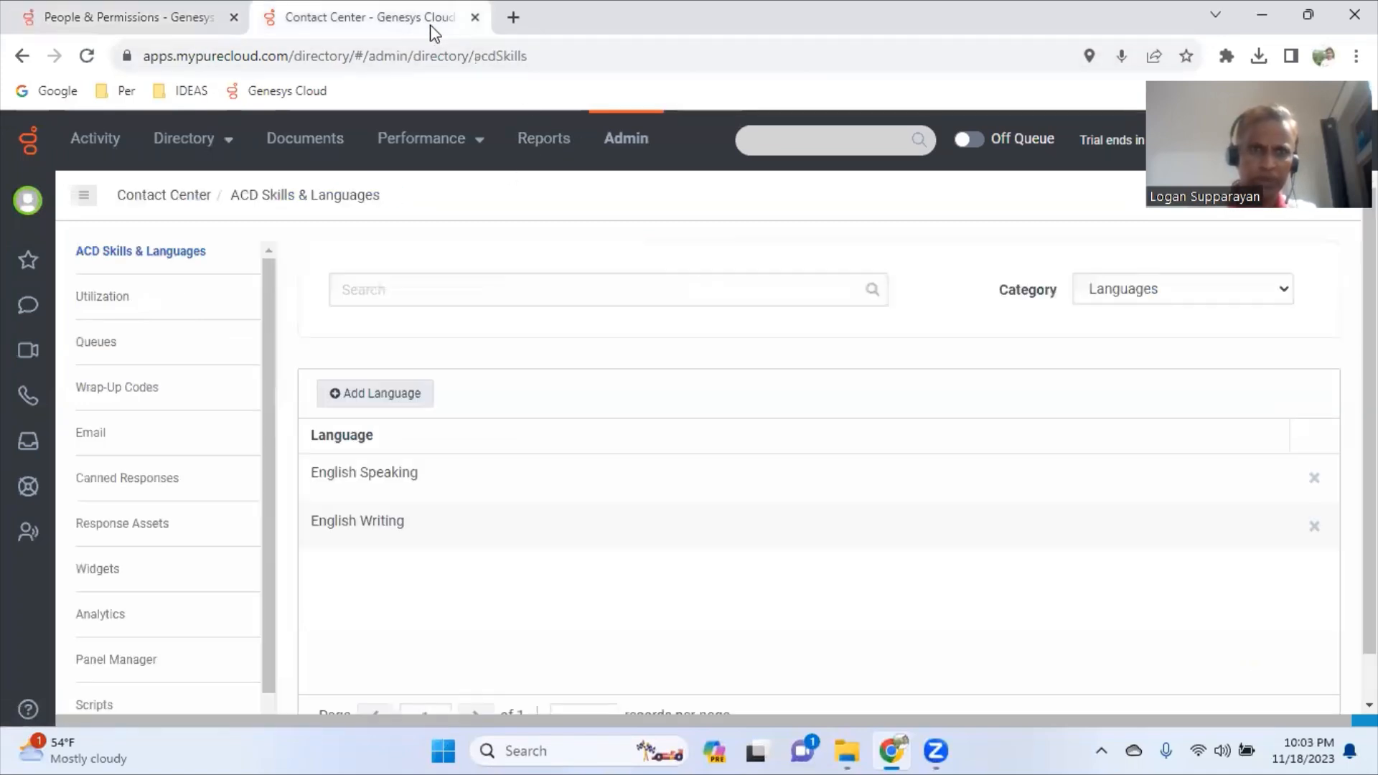
- Search Admin for 'pho' and open Telephony Phone Management
left_click(651, 145)
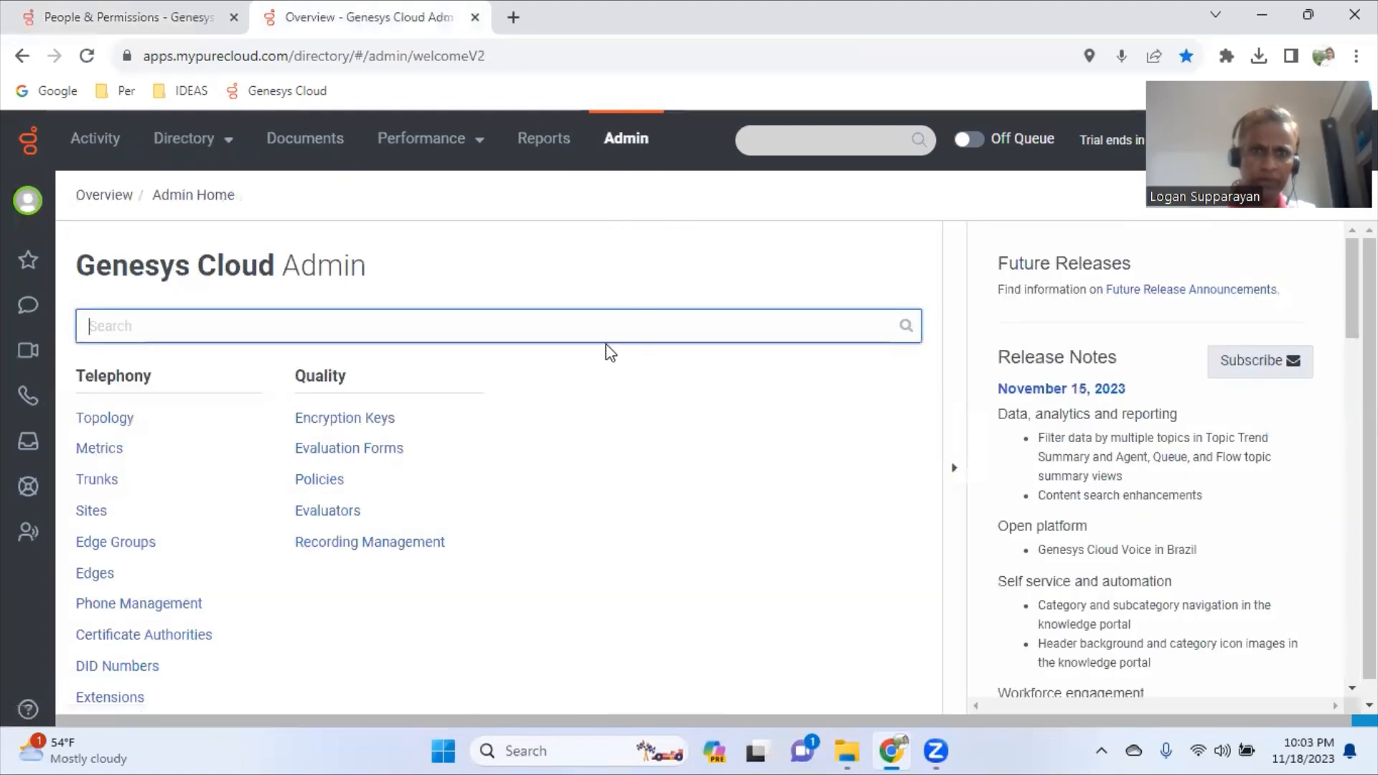
type("phone")
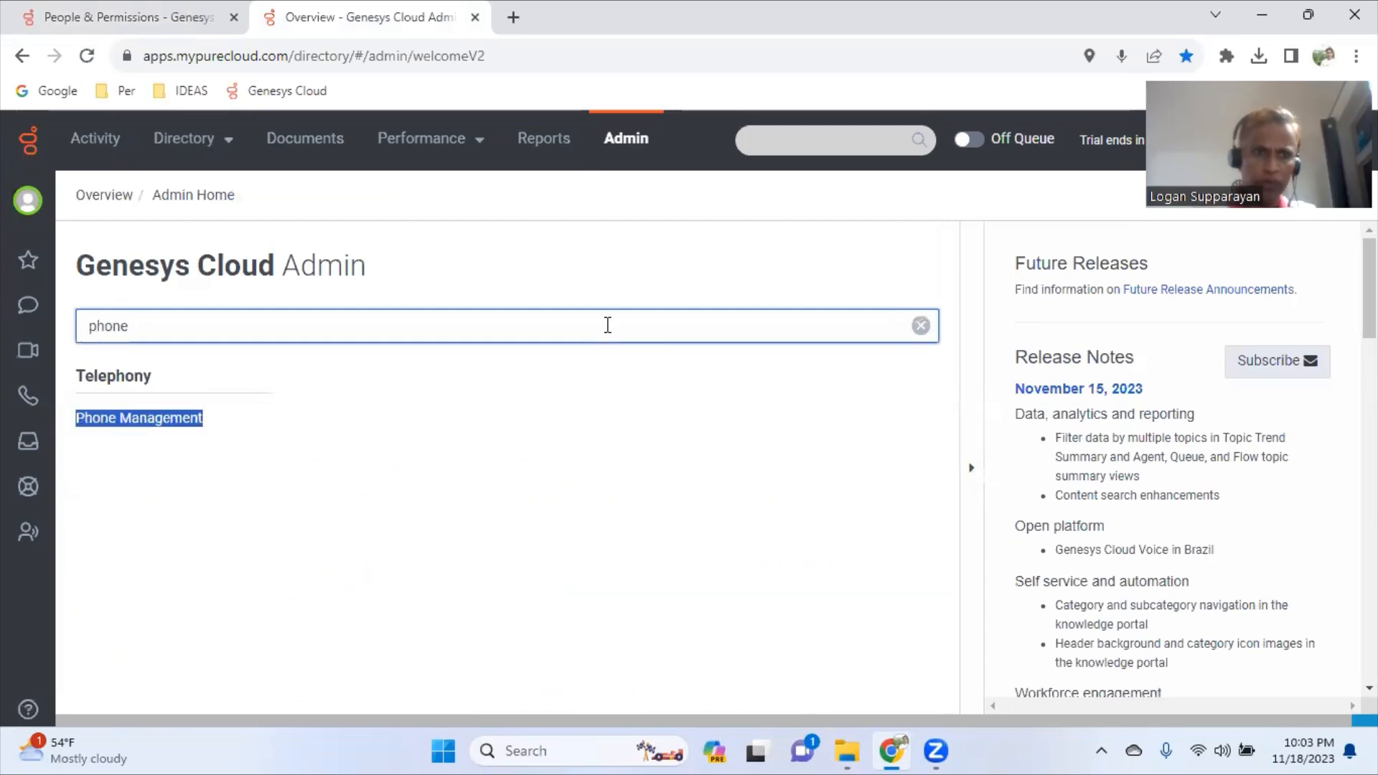
left_click(169, 422)
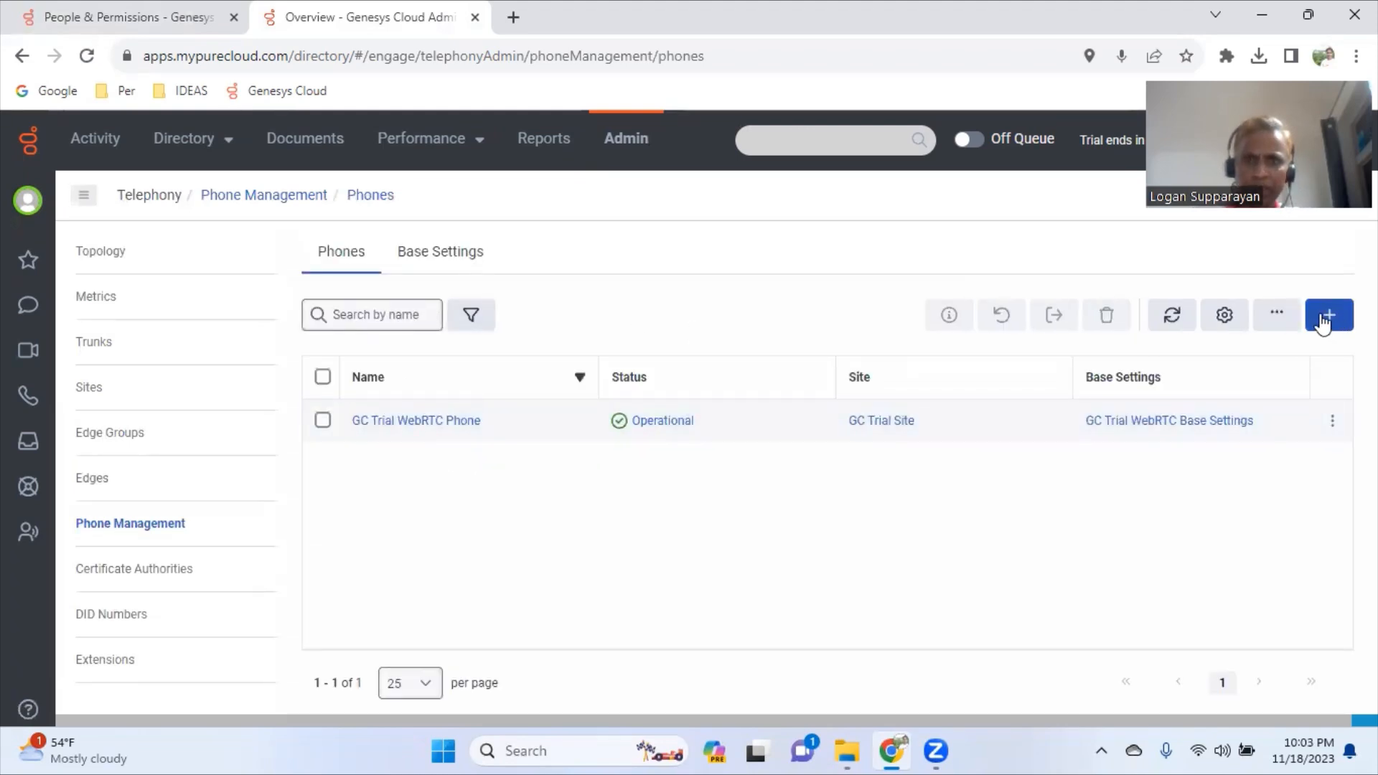
- Save a new phone TestUser1_WebRTC with GC Trial WebRTC Base Settings, GC Trial Site and person TestUser1
left_click(1324, 321)
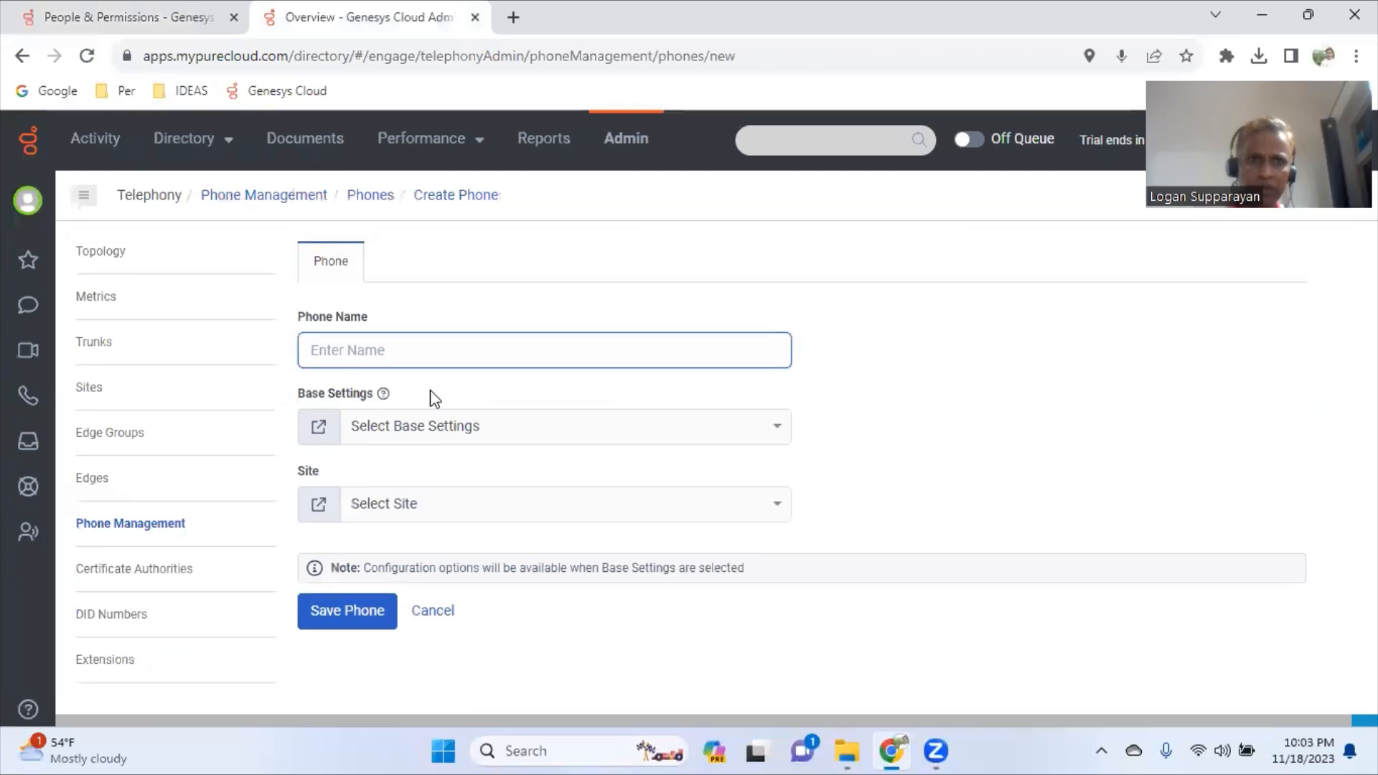
type("TestUser1_WebRTC")
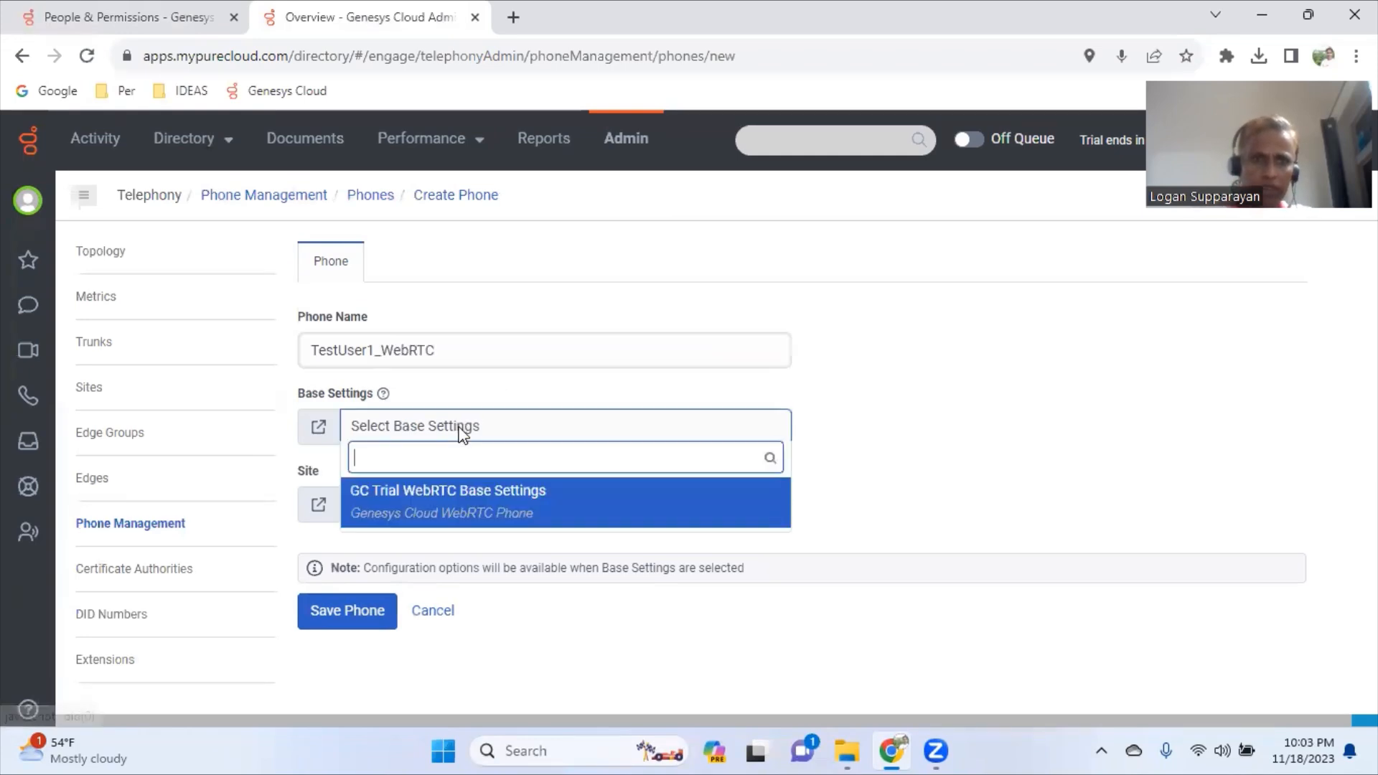
left_click(479, 507)
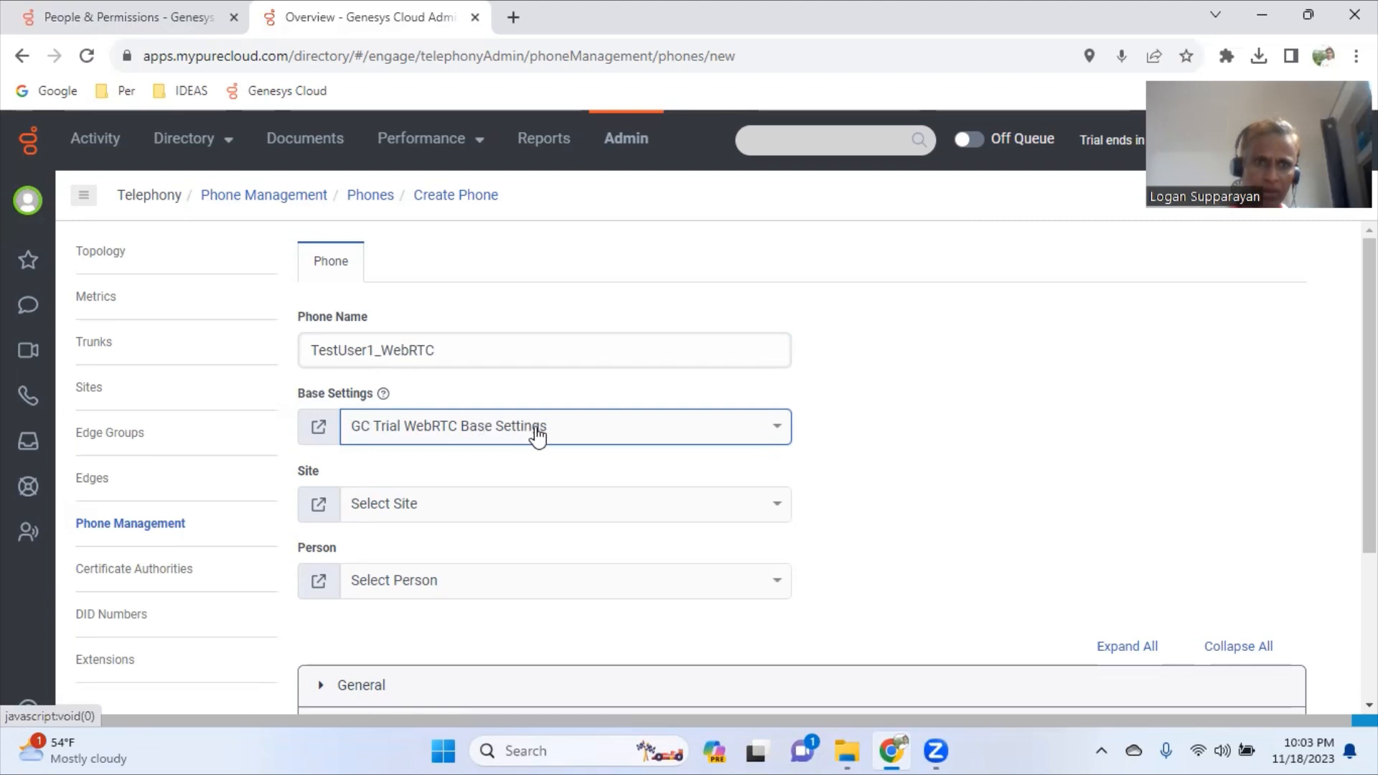
scroll(540, 434, "down", 1)
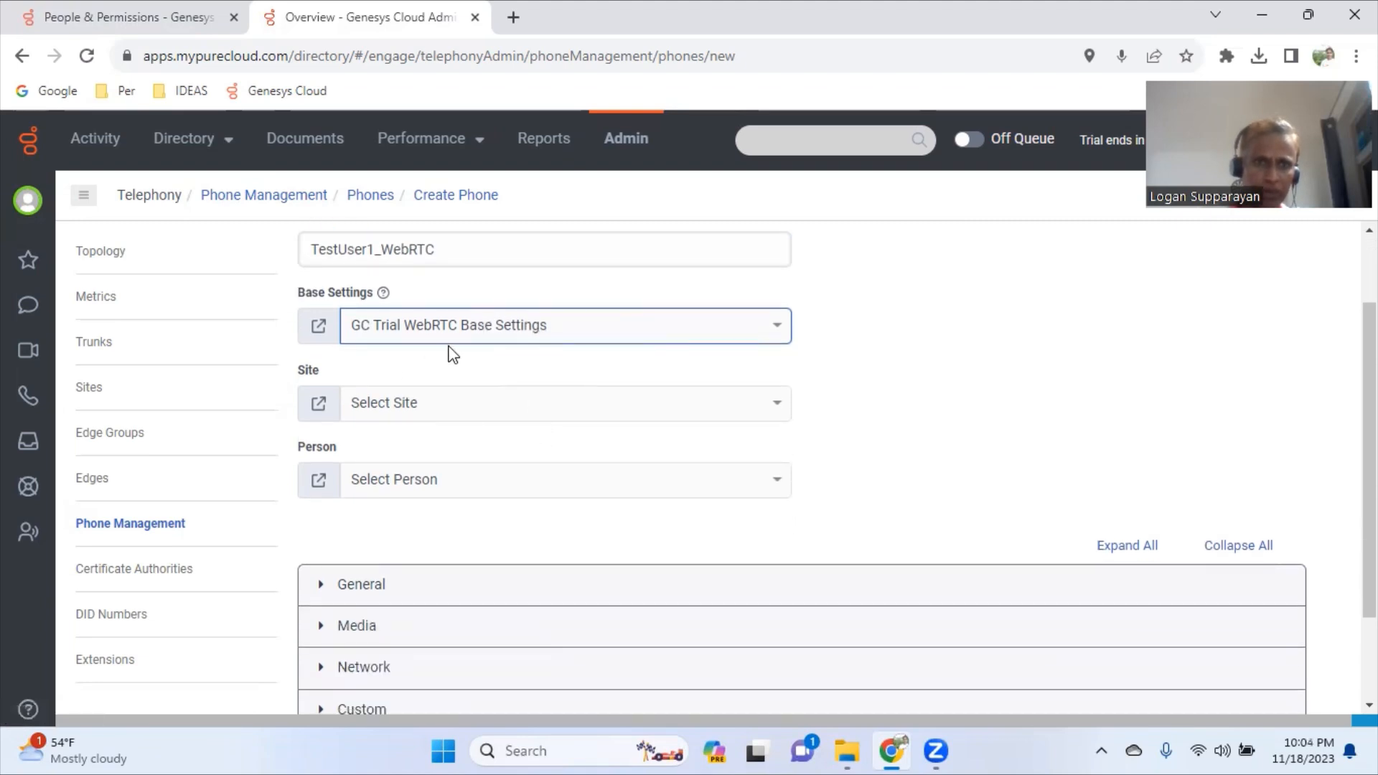
left_click(414, 421)
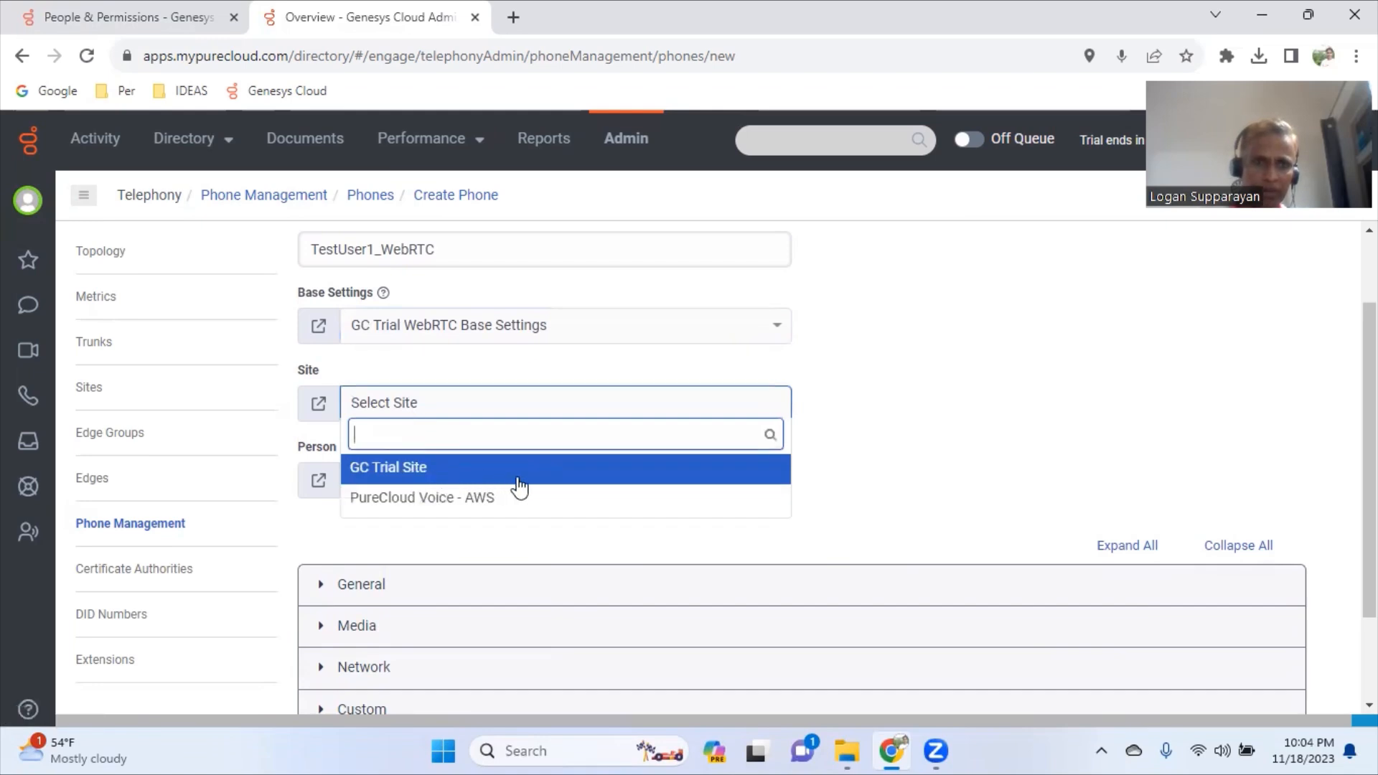
left_click(481, 468)
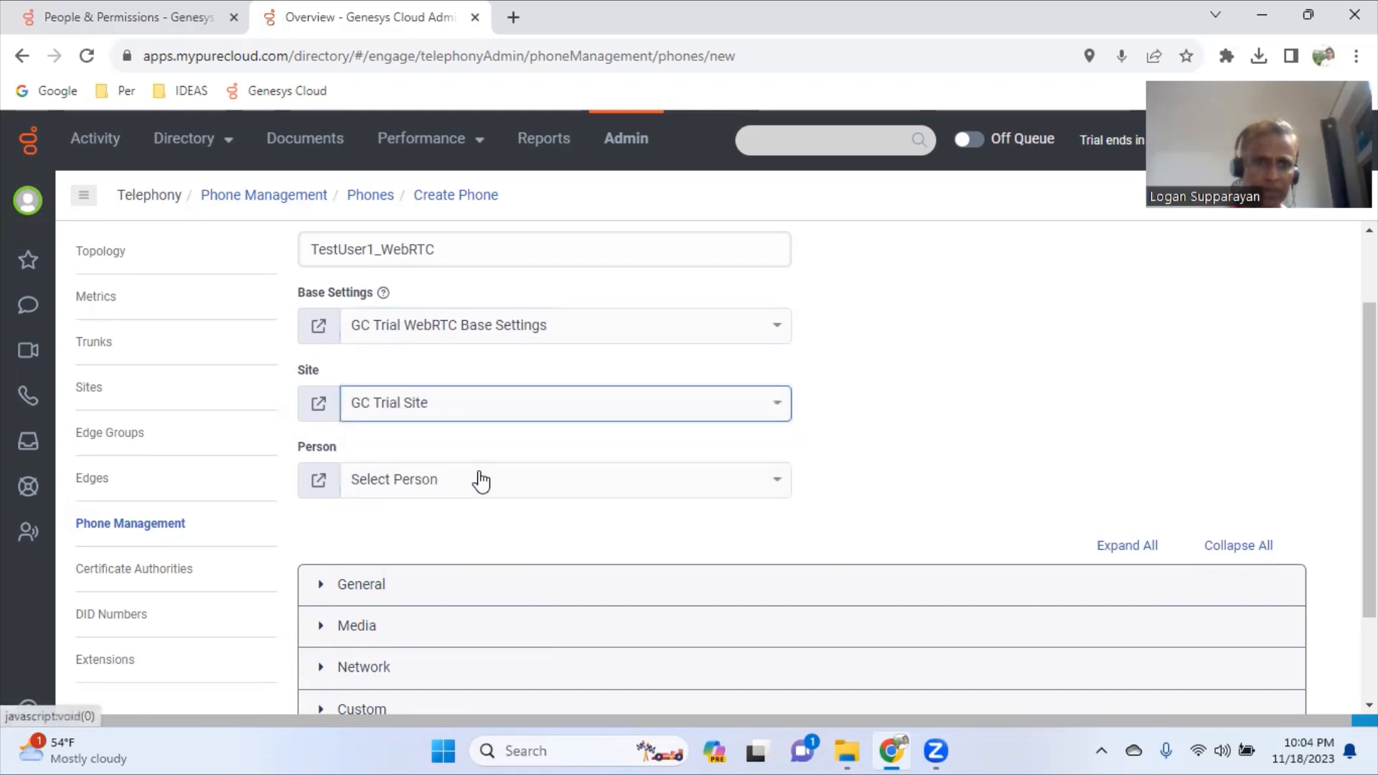
left_click(480, 480)
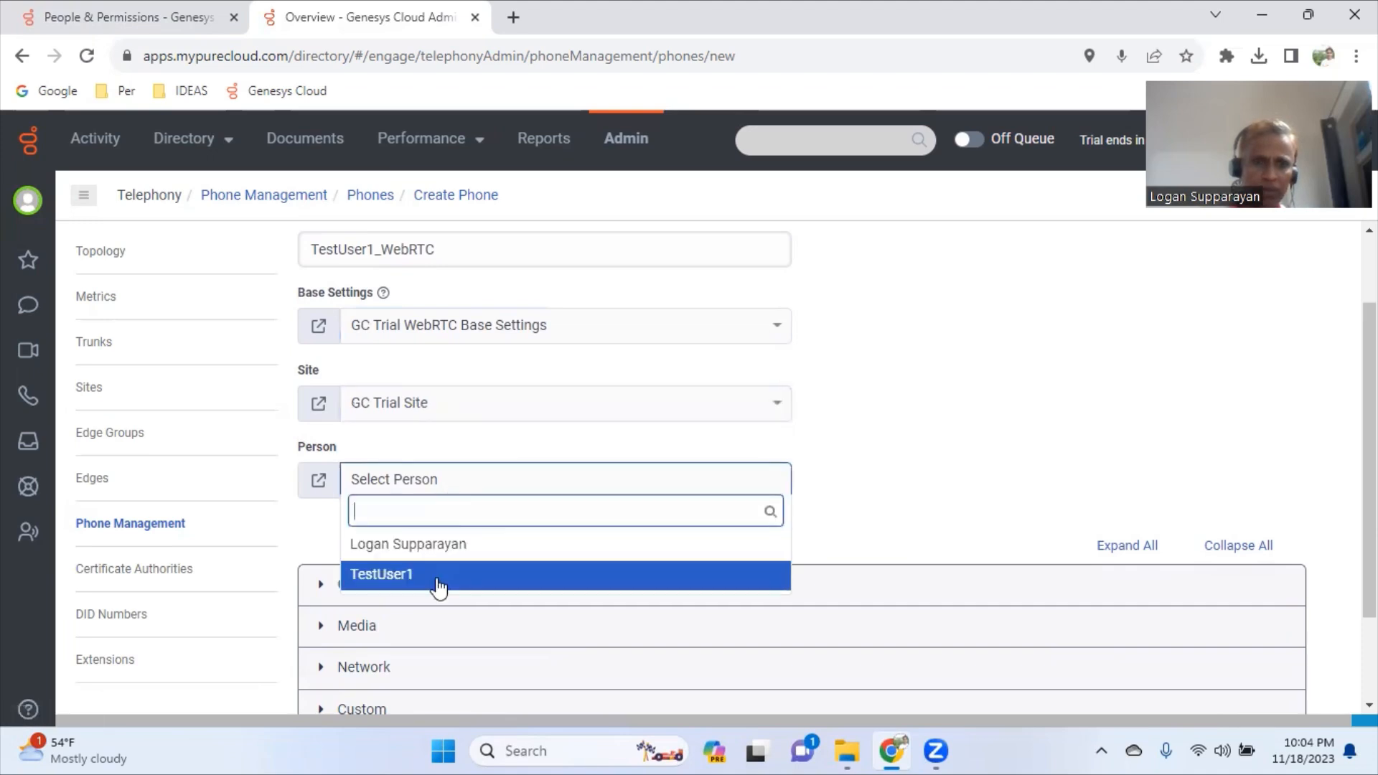
left_click(440, 578)
scroll(471, 523, "down", 2)
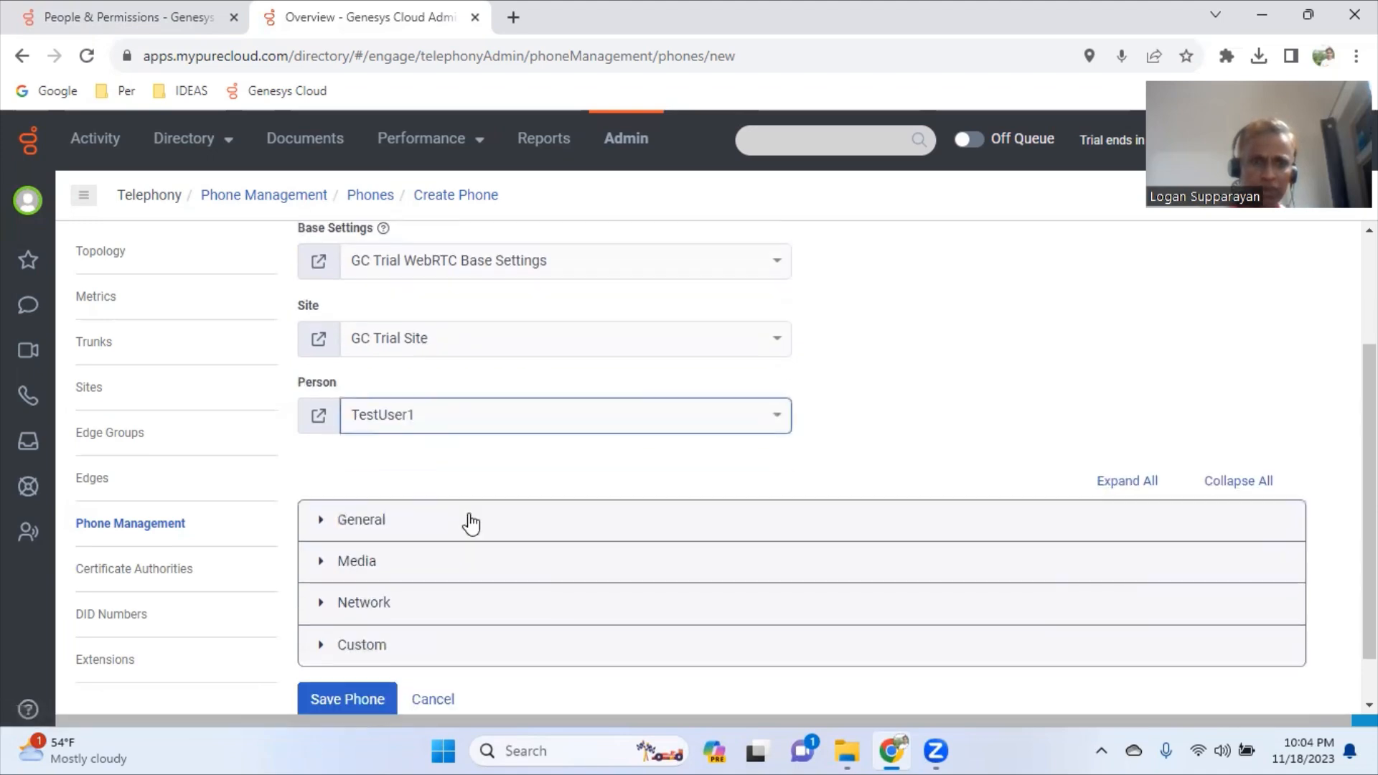
left_click(357, 649)
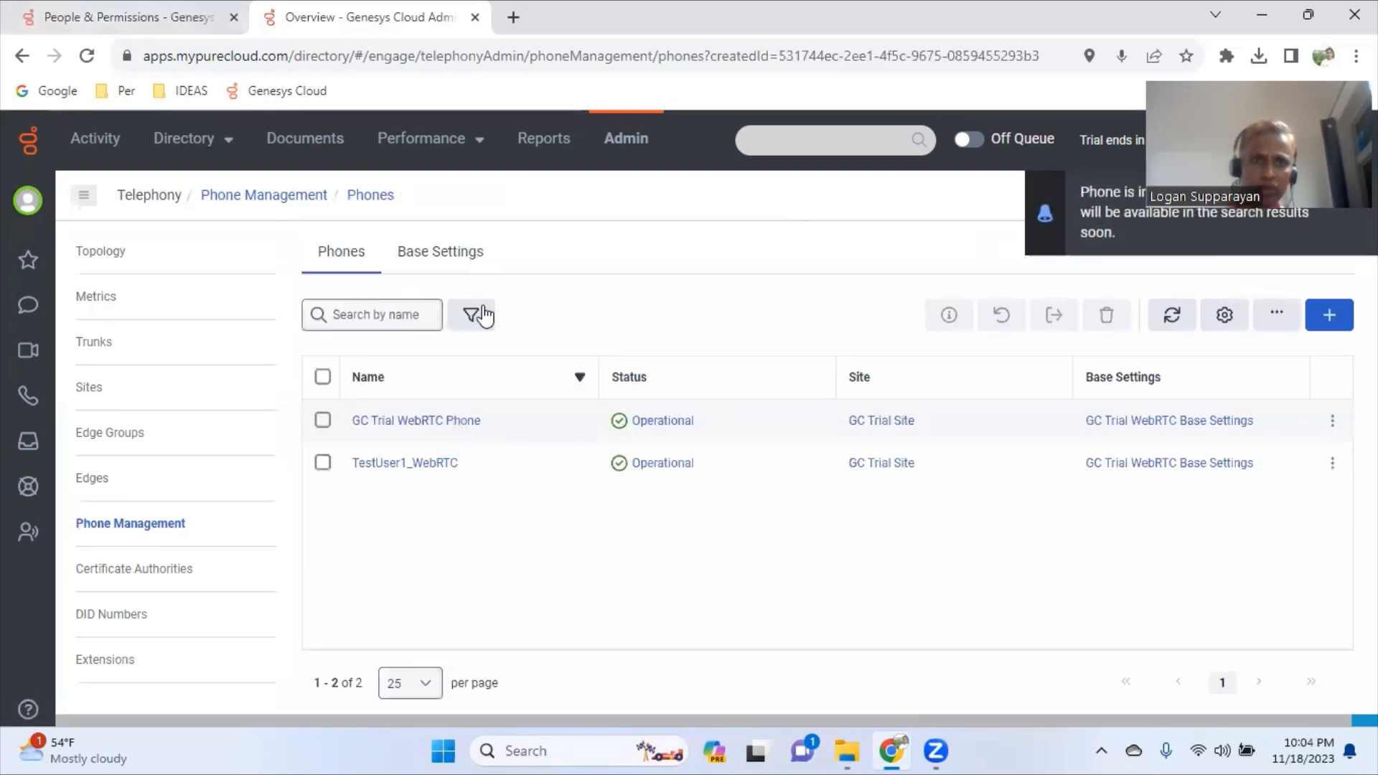
- Paste TestUser1_WebRTC into TestUser1's Default Phone field, pick the suggestion, and save
double_click(405, 459)
key("ctrl+c")
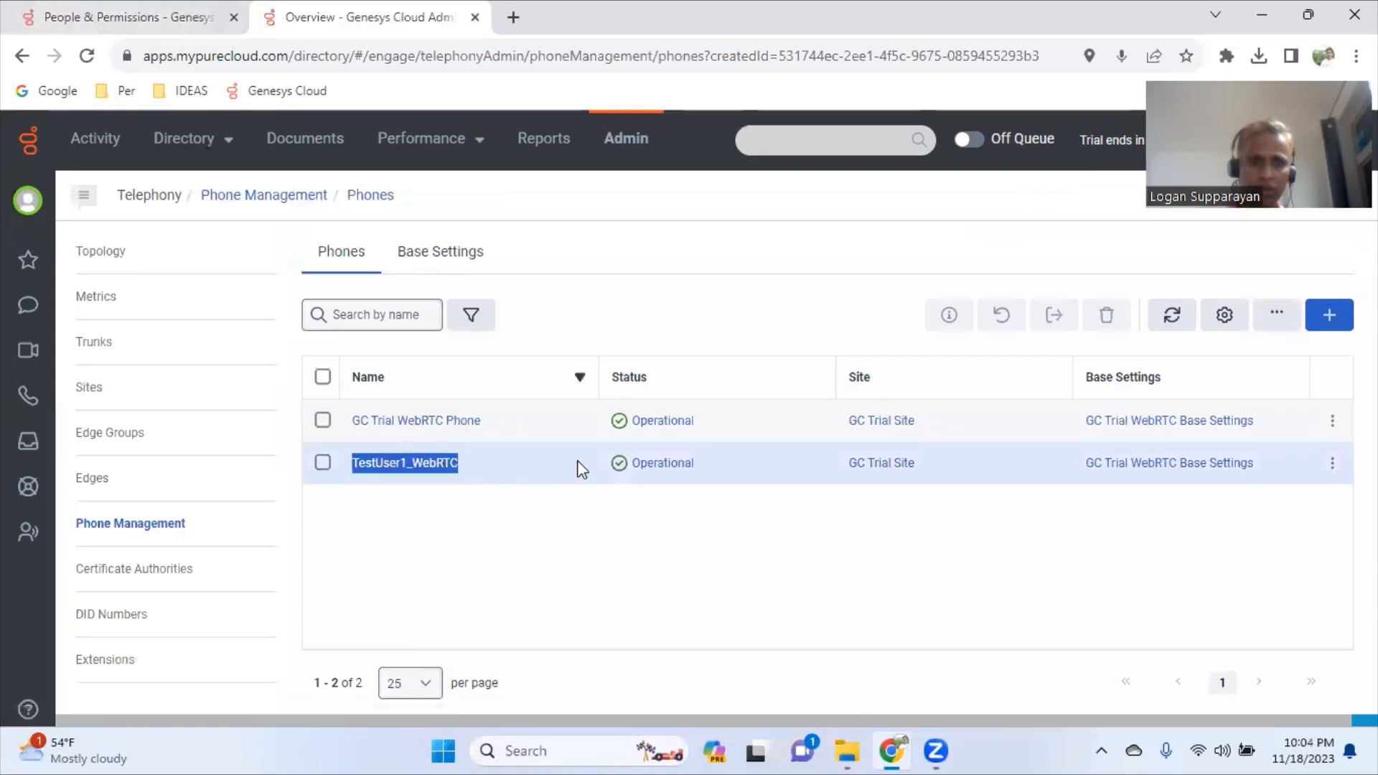
left_click(166, 27)
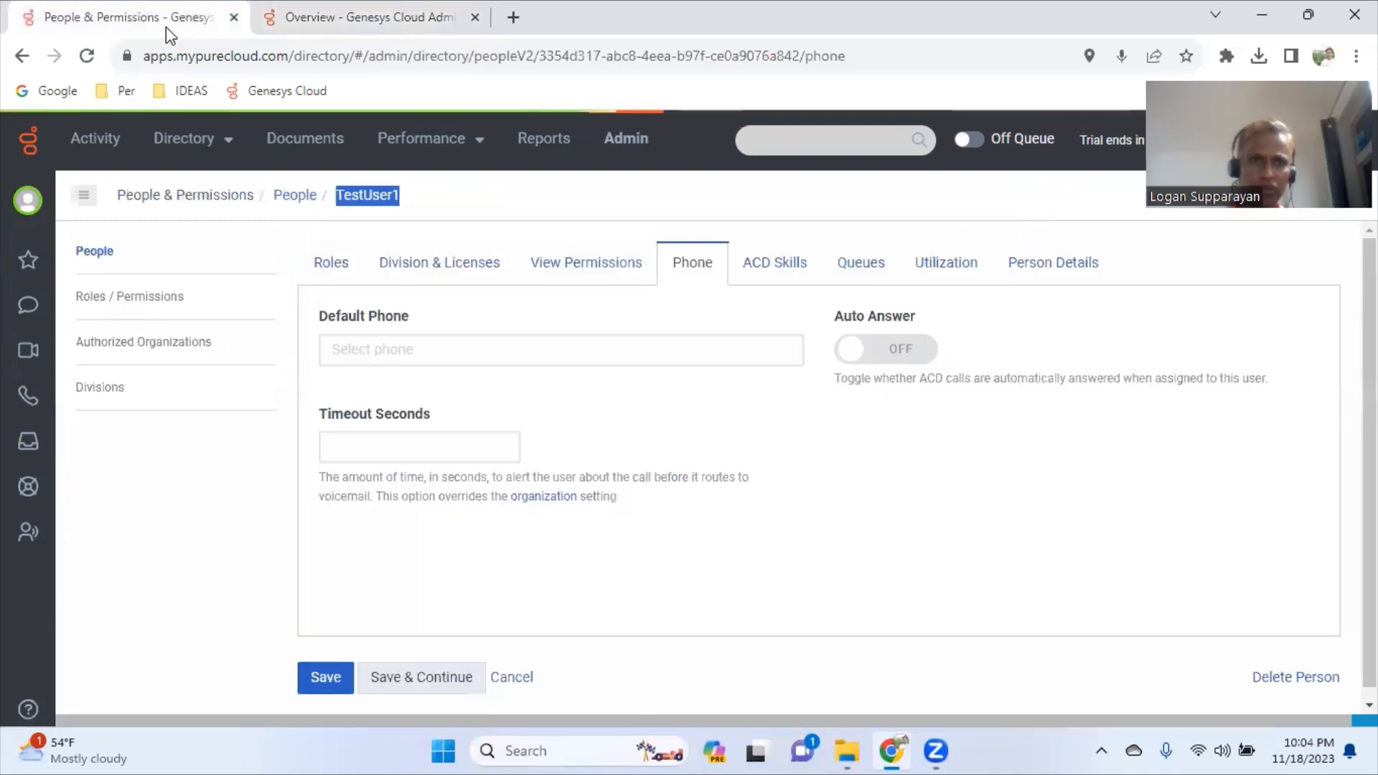
left_click(708, 349)
key("ctrl+v")
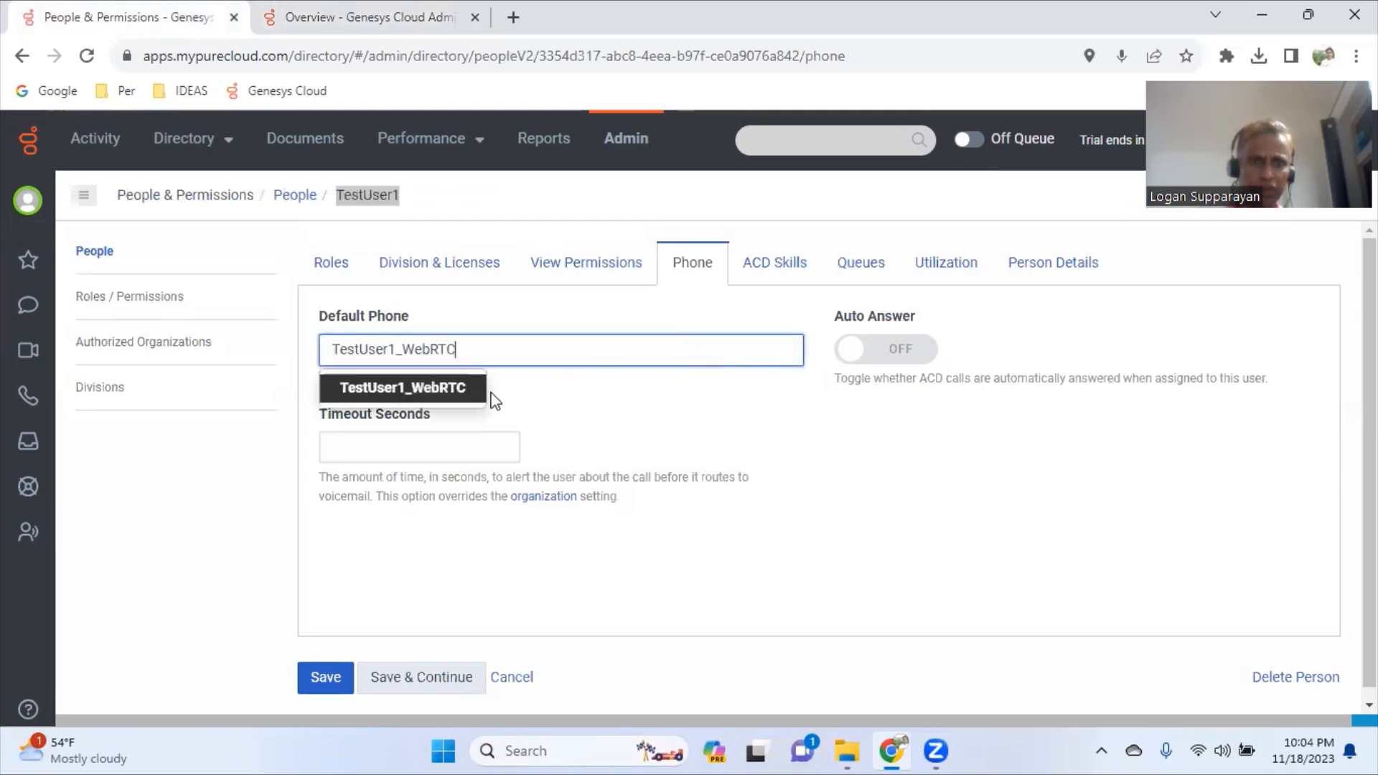
left_click(454, 392)
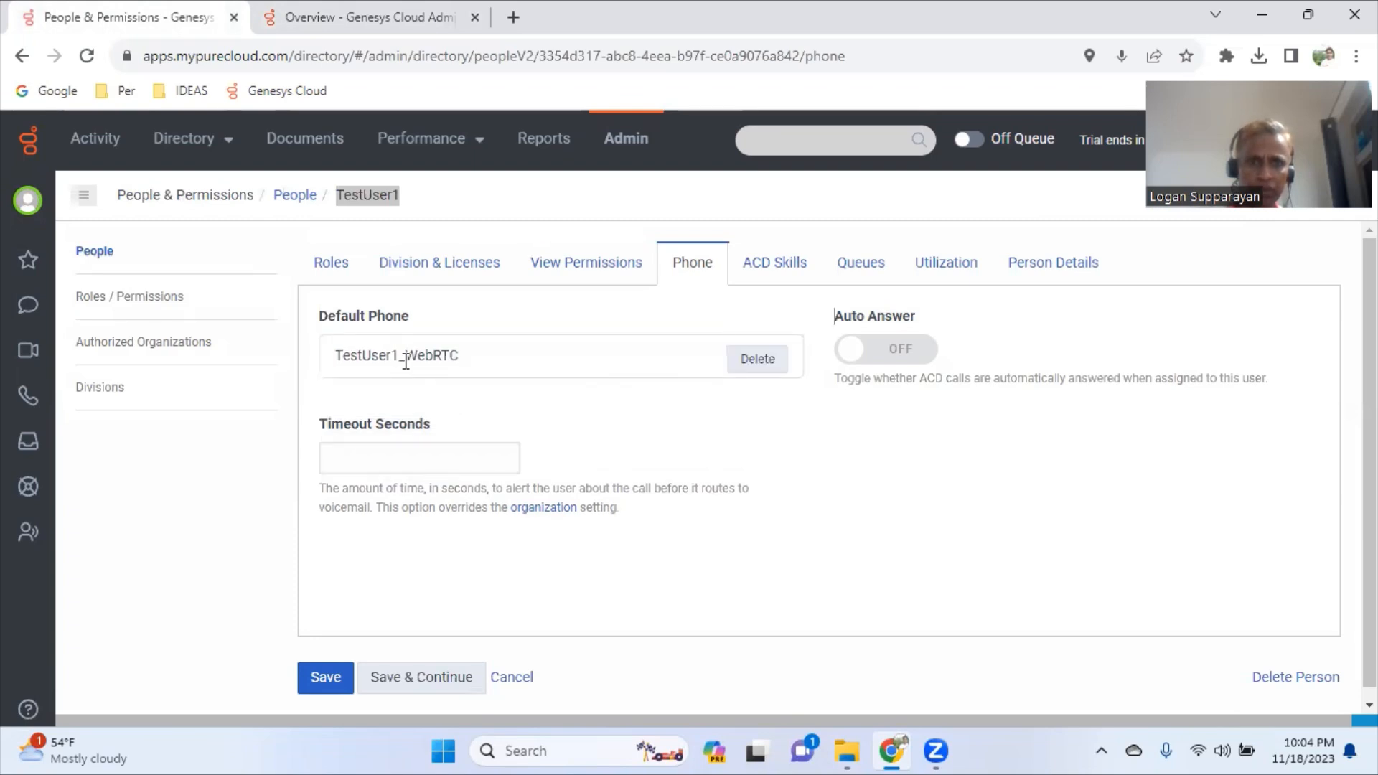
left_click(443, 690)
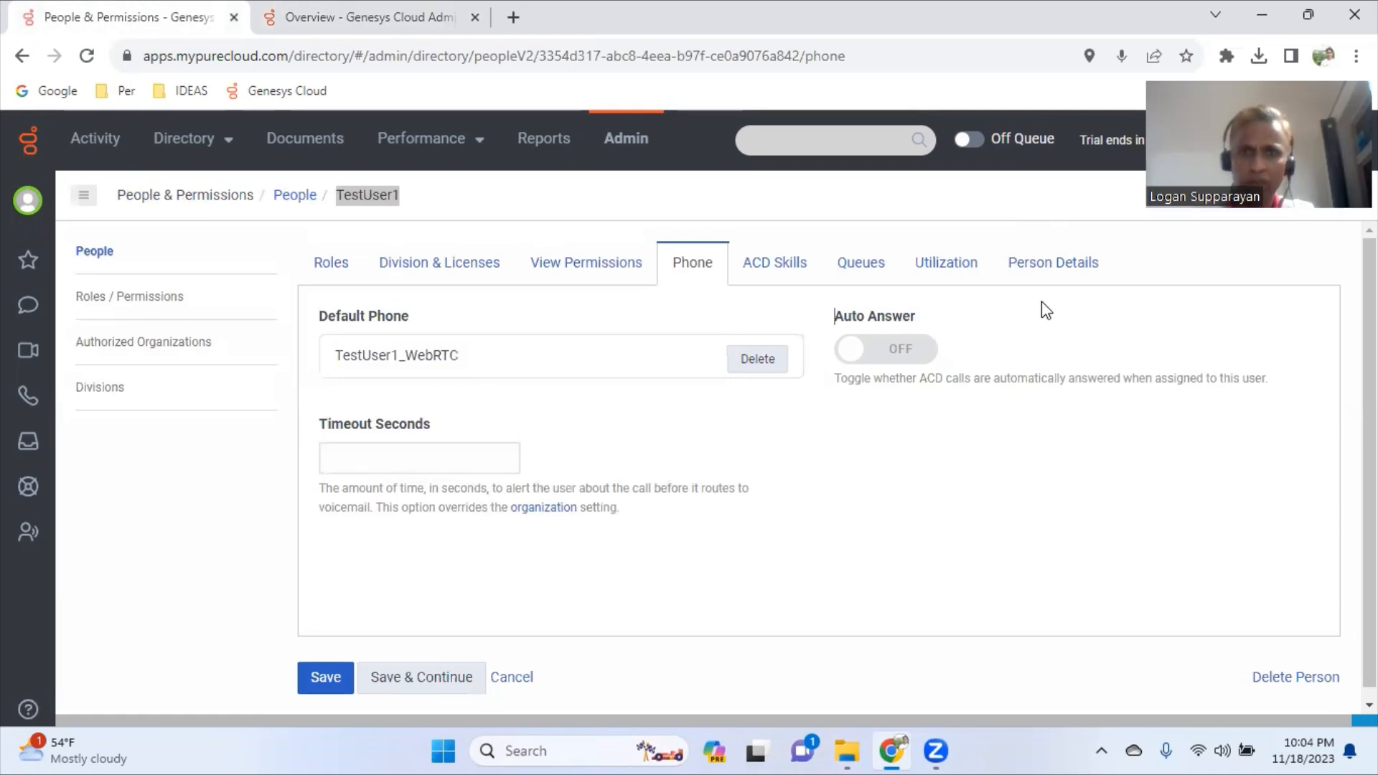
- Review TestUser1's utilization capacities: Chat 4, Email 1, Message 4, Callback 1
left_click(946, 274)
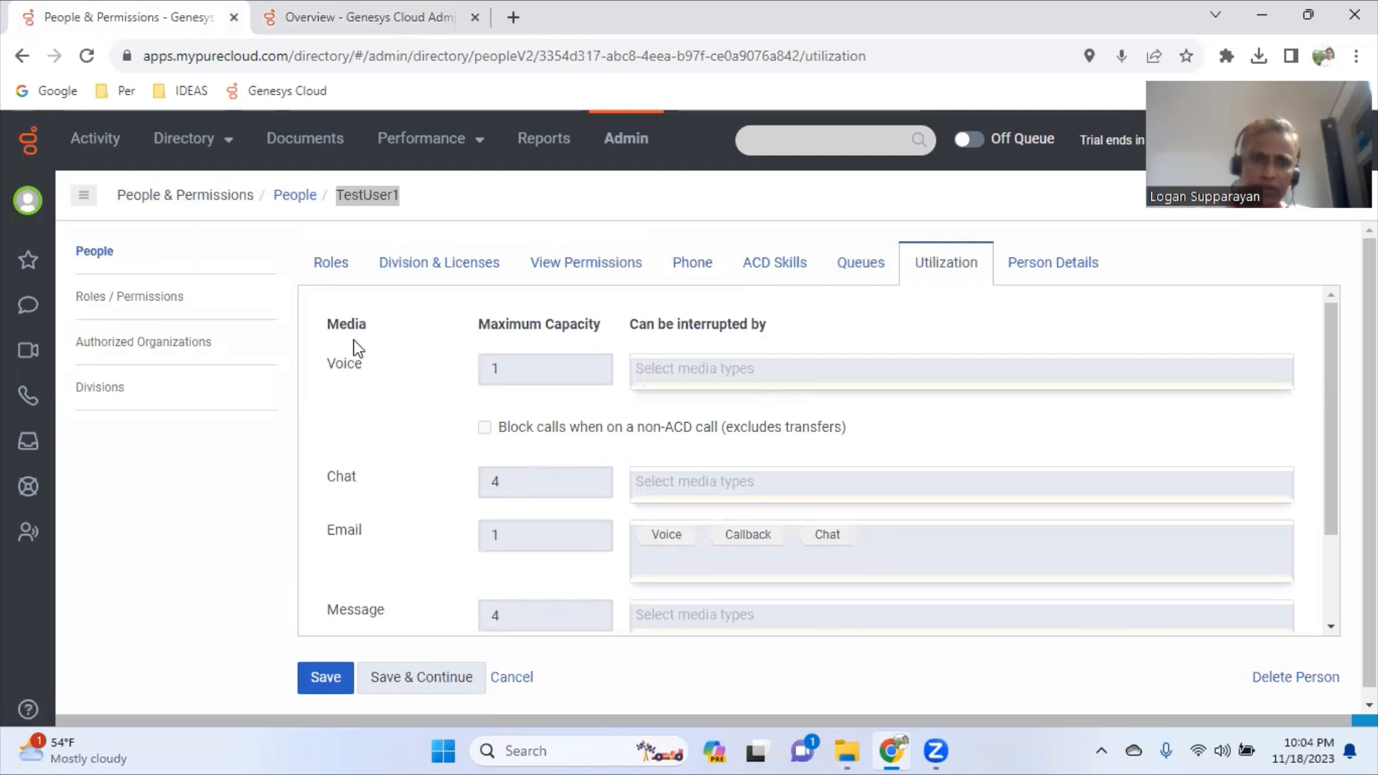
left_click_drag(337, 325, 797, 336)
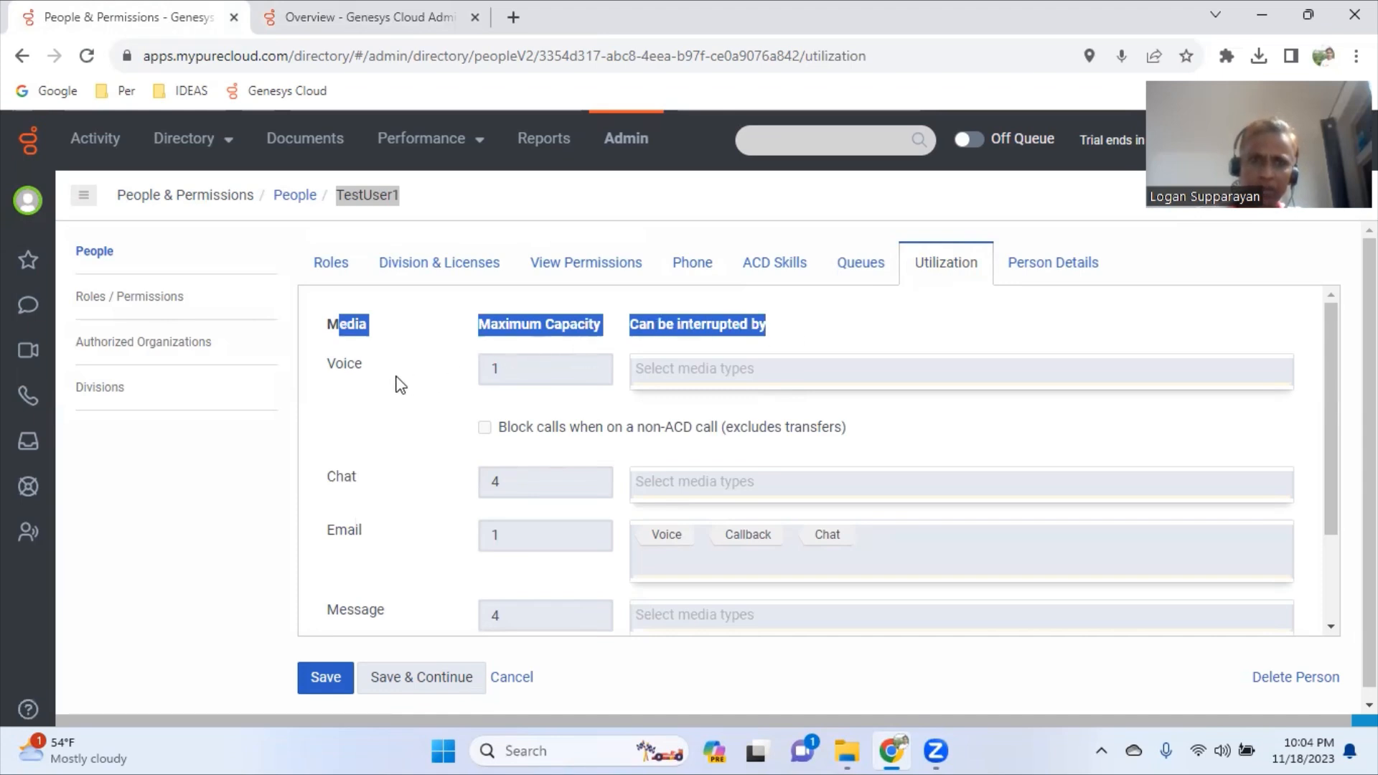
scroll(351, 521, "down", 2)
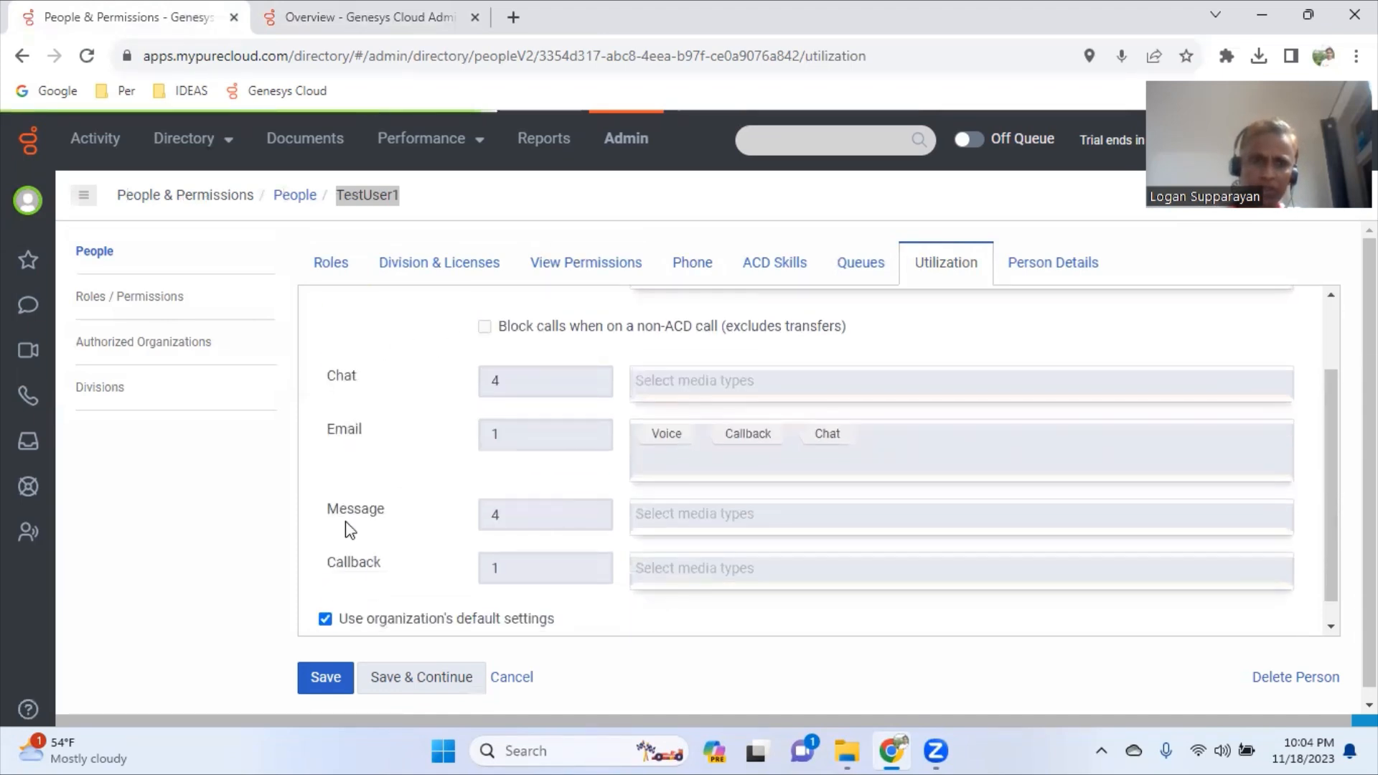
scroll(366, 544, "down", 1)
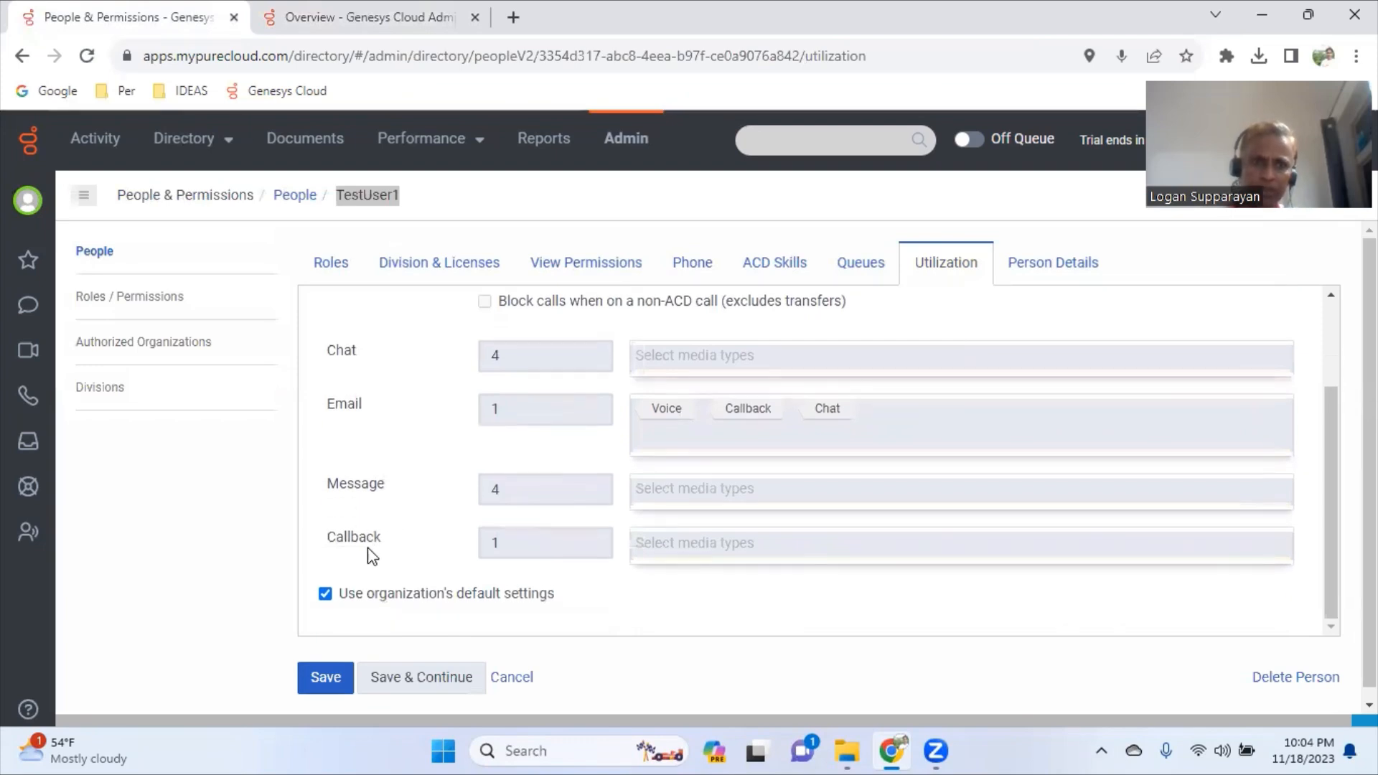
double_click(357, 534)
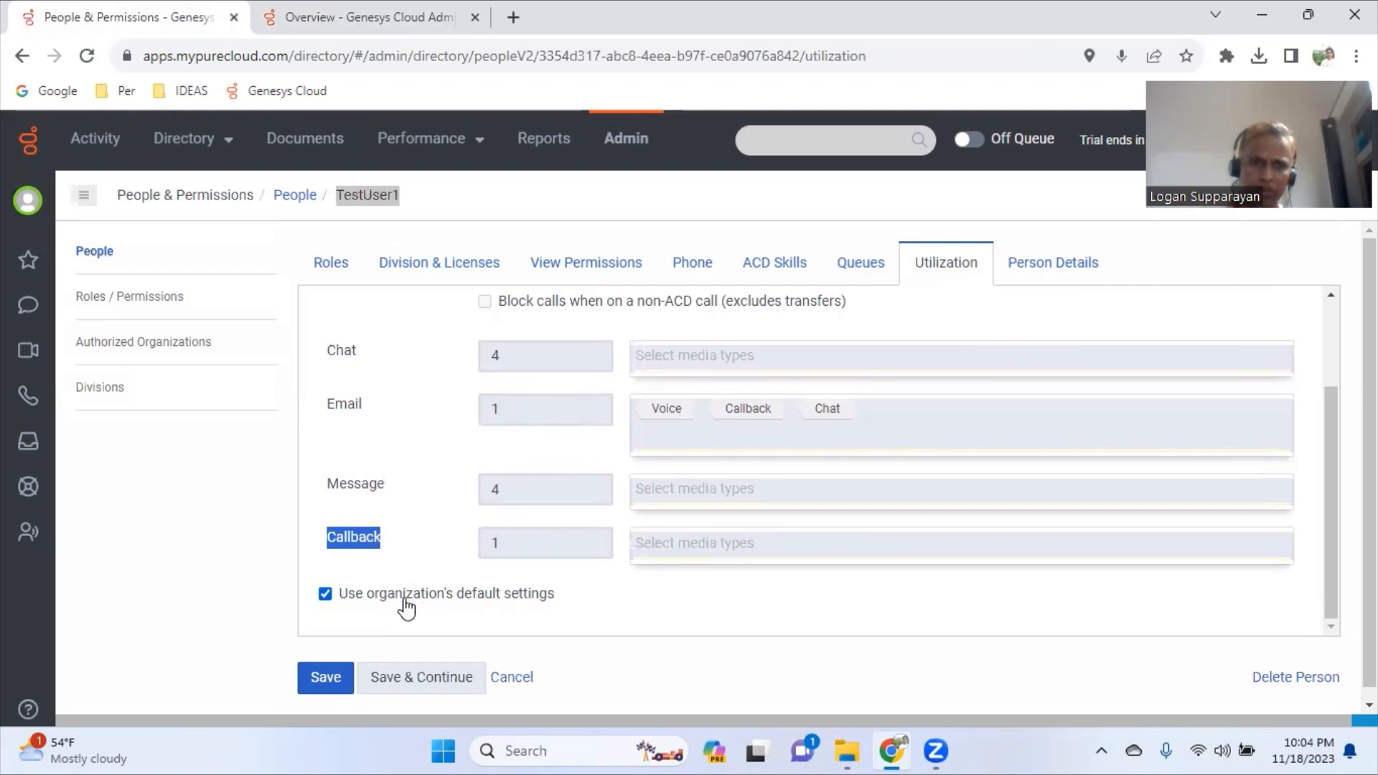
scroll(503, 589, "up", 3)
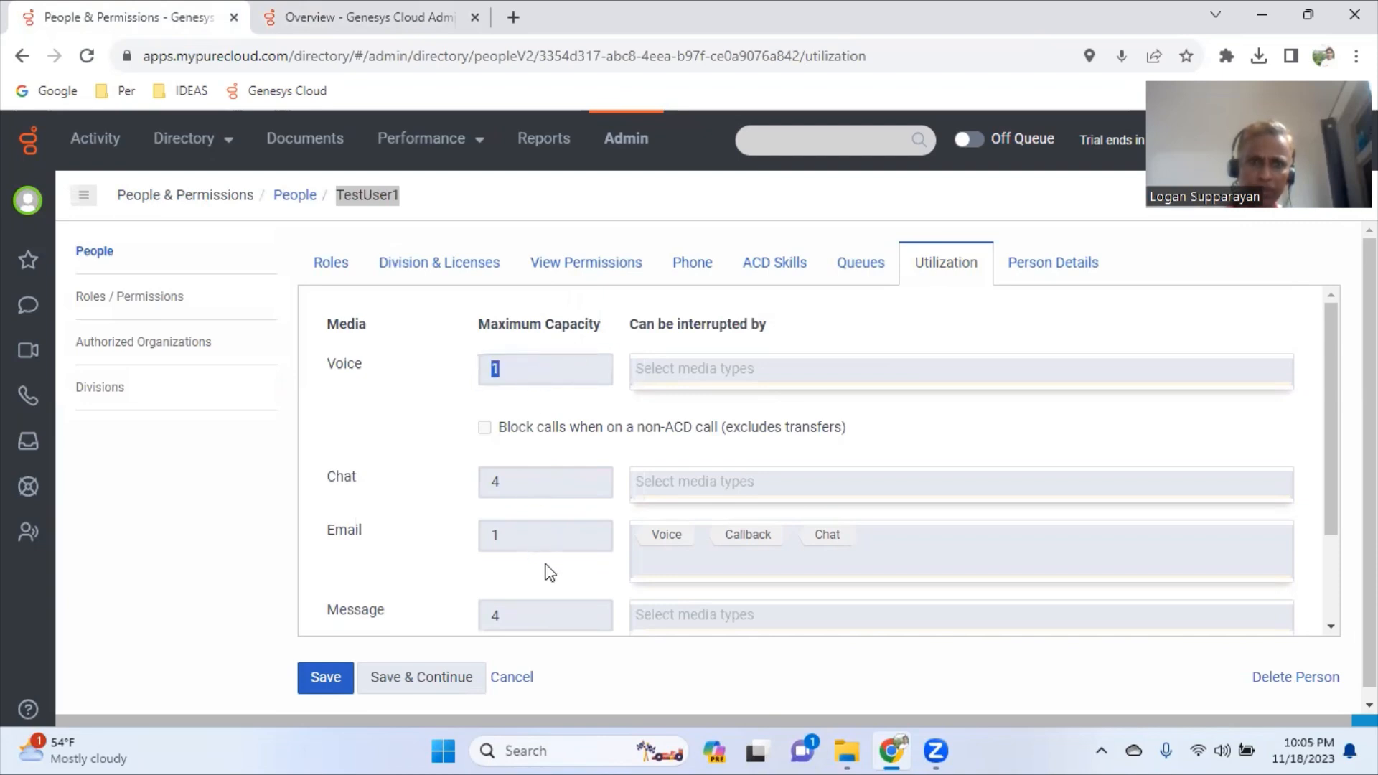
scroll(544, 572, "down", 2)
left_click_drag(543, 389, 488, 383)
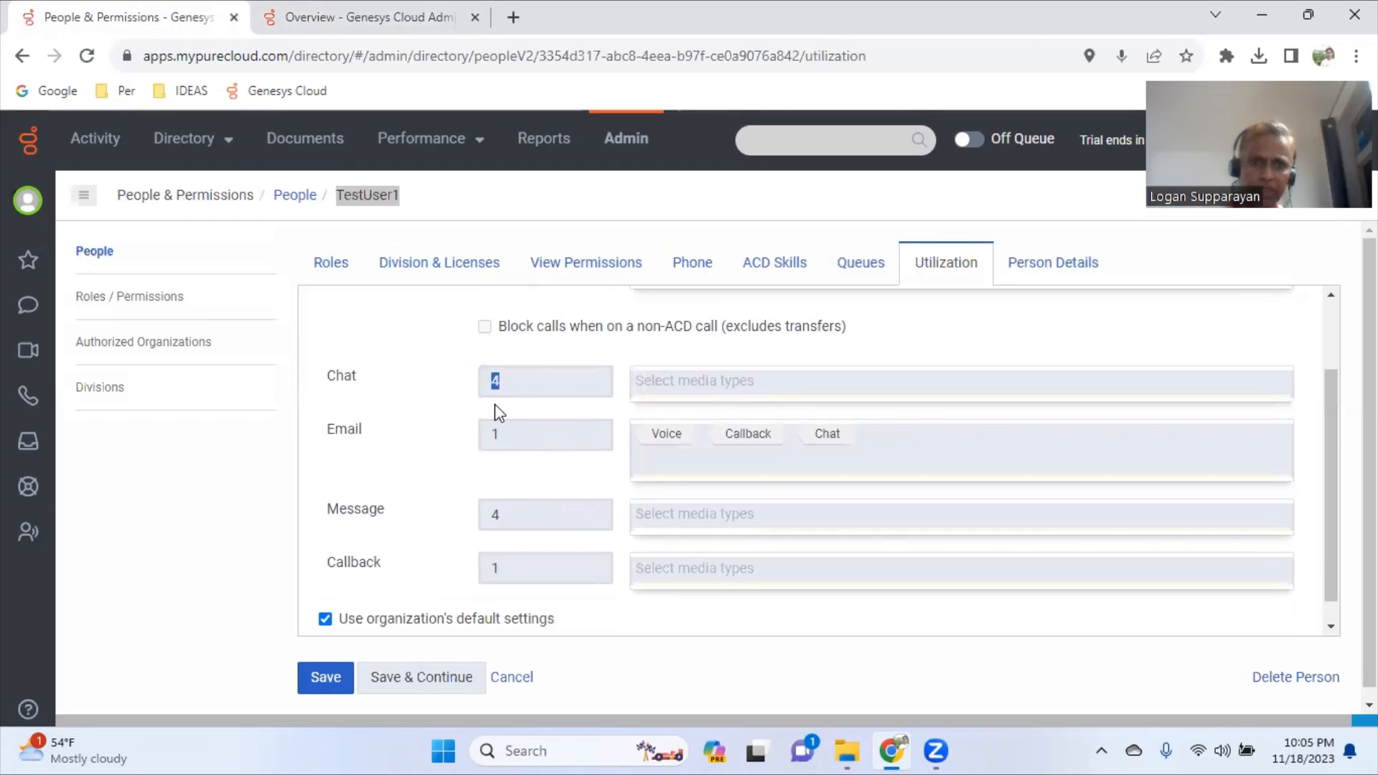
left_click_drag(516, 442, 476, 446)
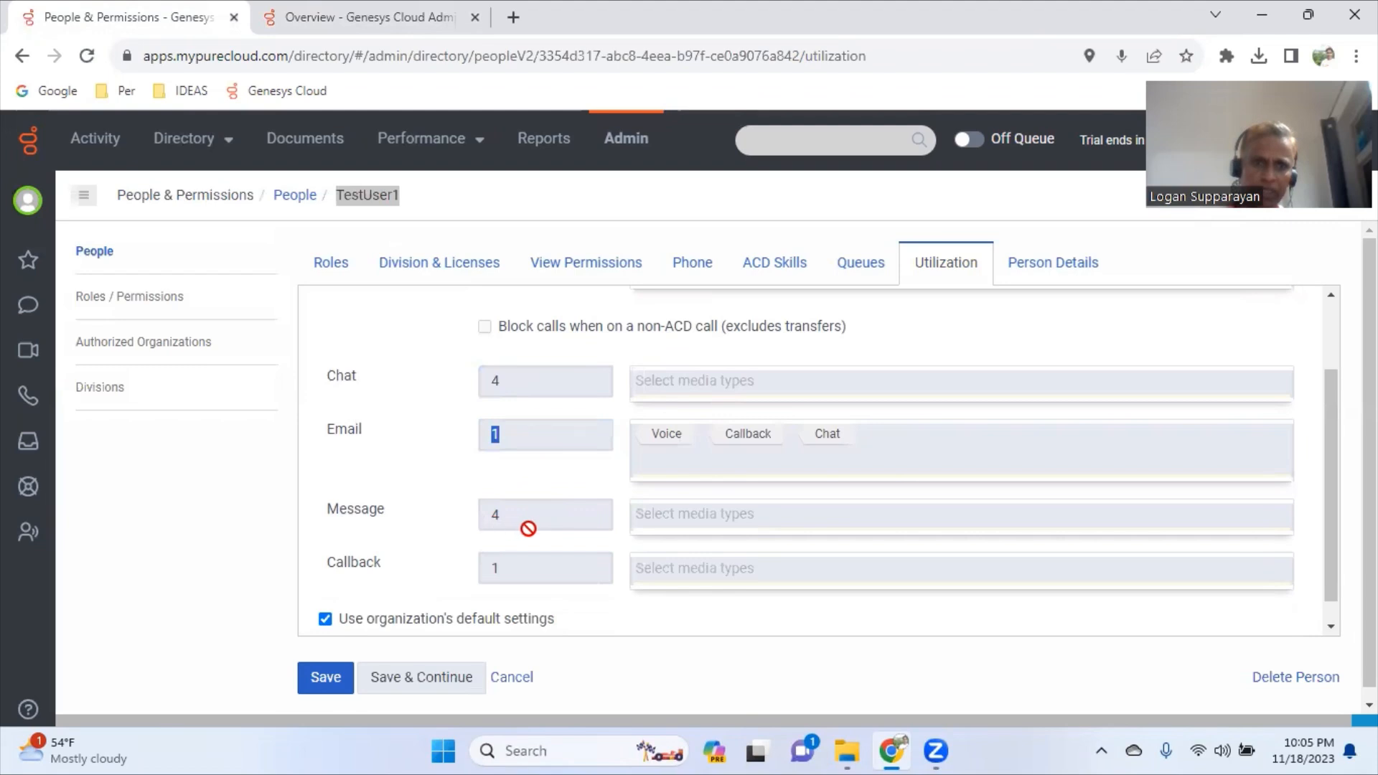
left_click_drag(525, 519, 480, 518)
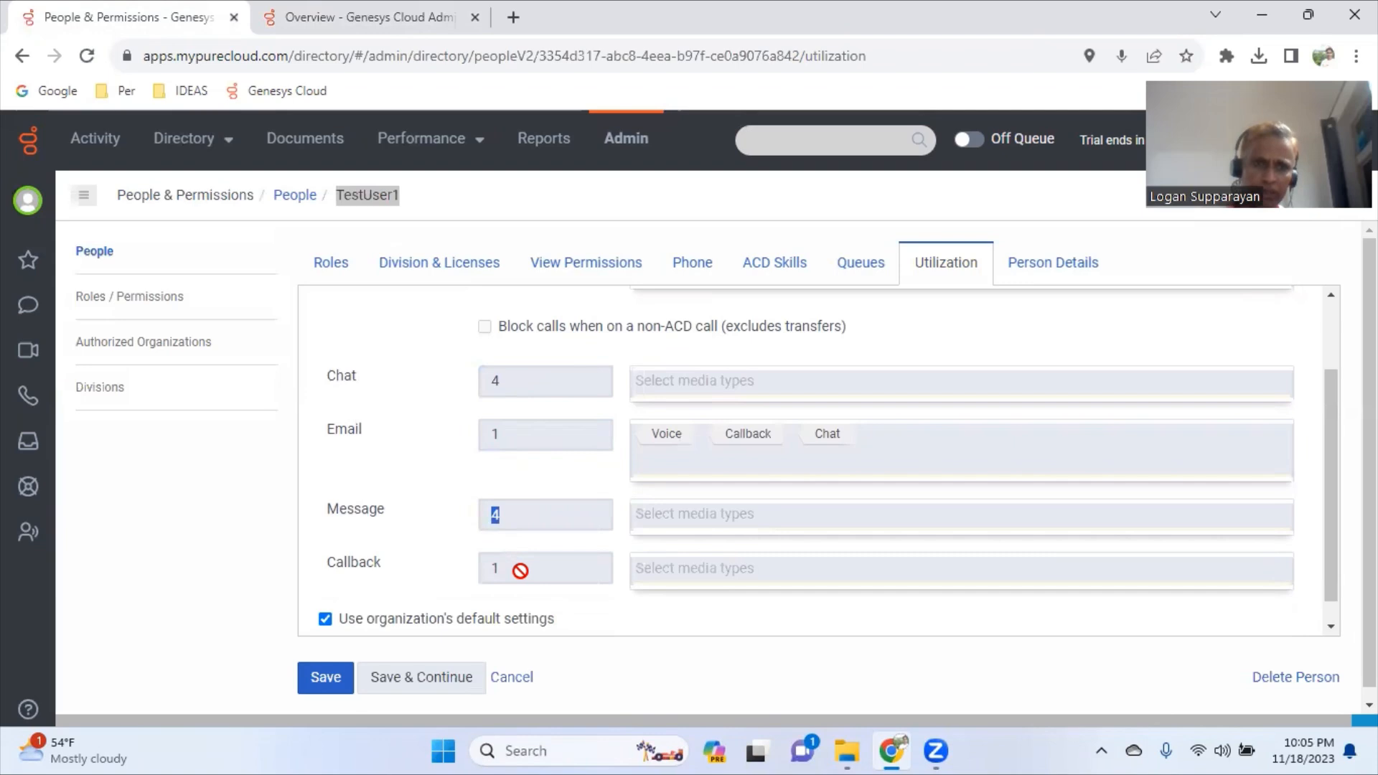
left_click_drag(529, 572, 480, 563)
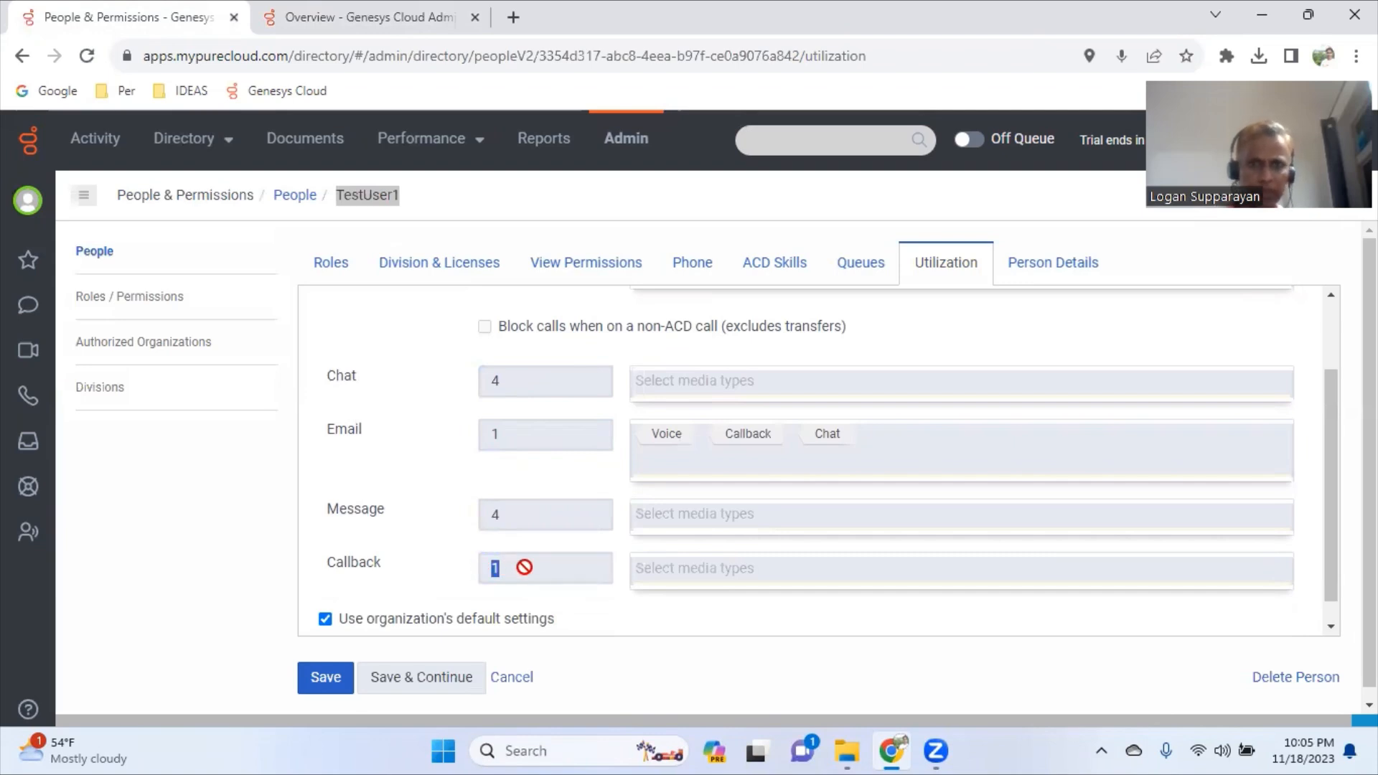
scroll(699, 515, "up", 1)
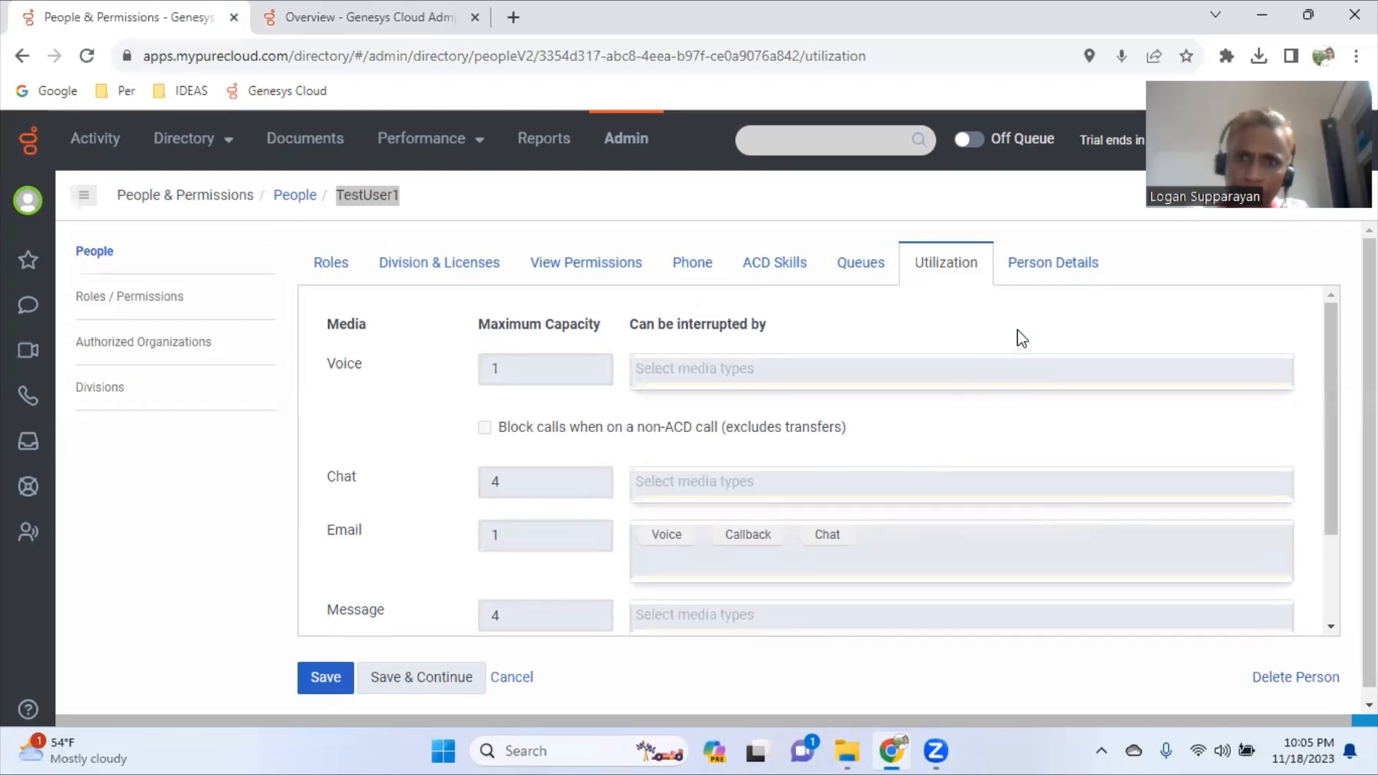
left_click(1045, 273)
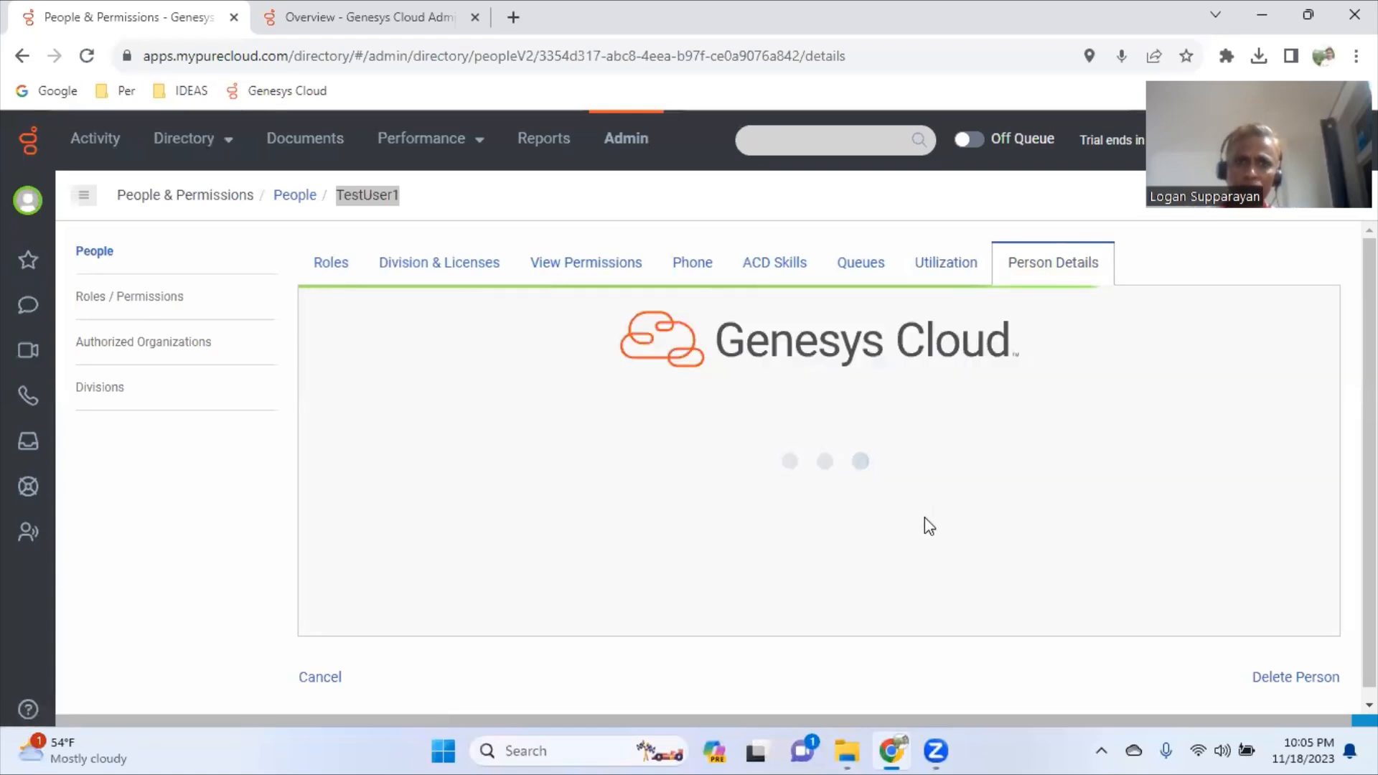
scroll(927, 531, "down", 2)
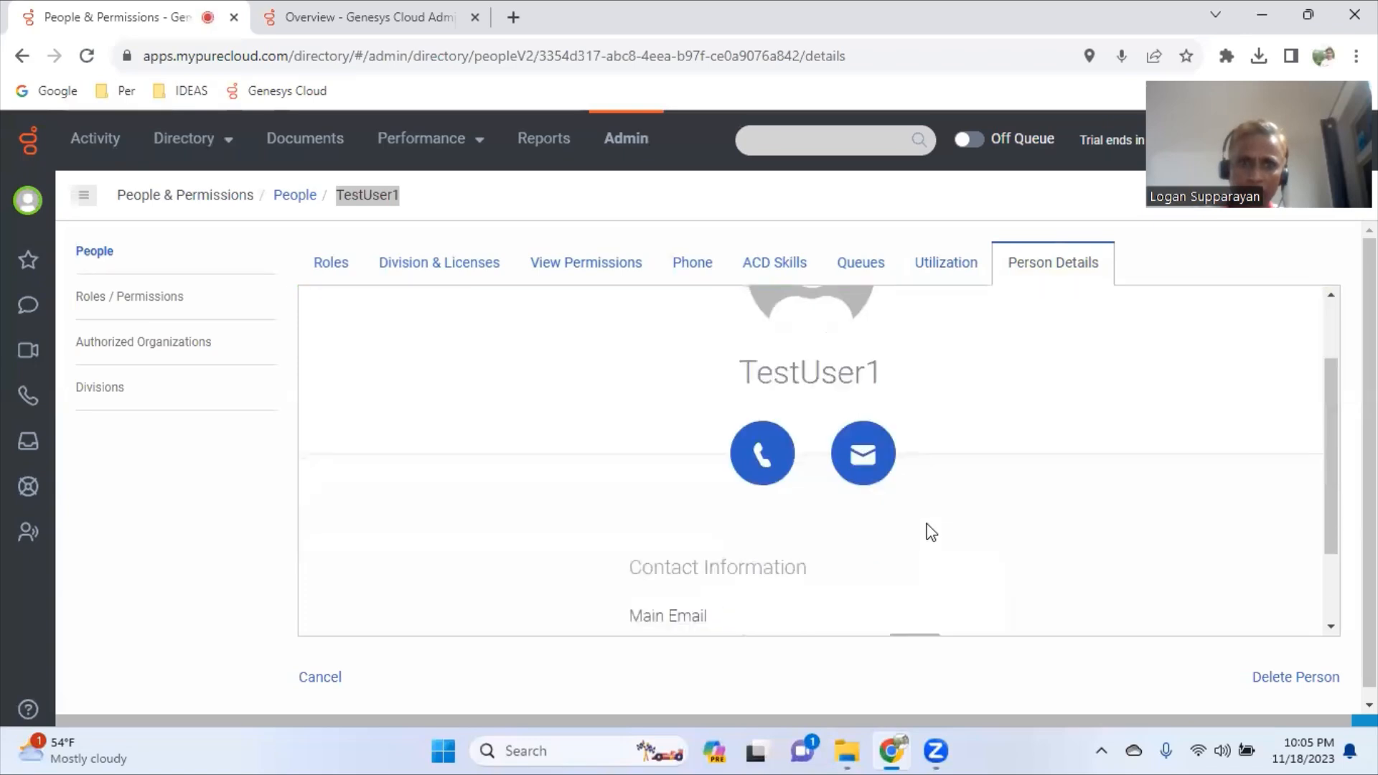
scroll(933, 538, "down", 2)
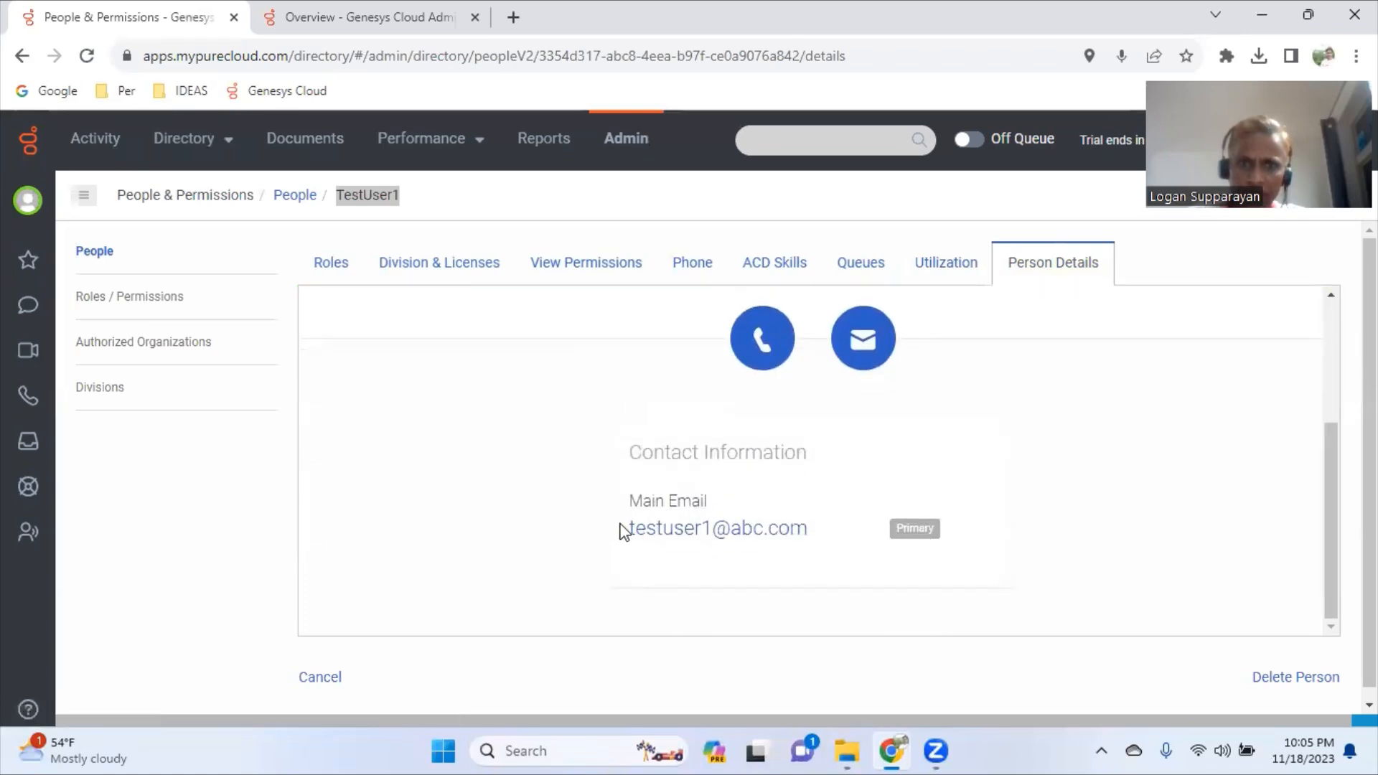
left_click_drag(626, 525, 815, 535)
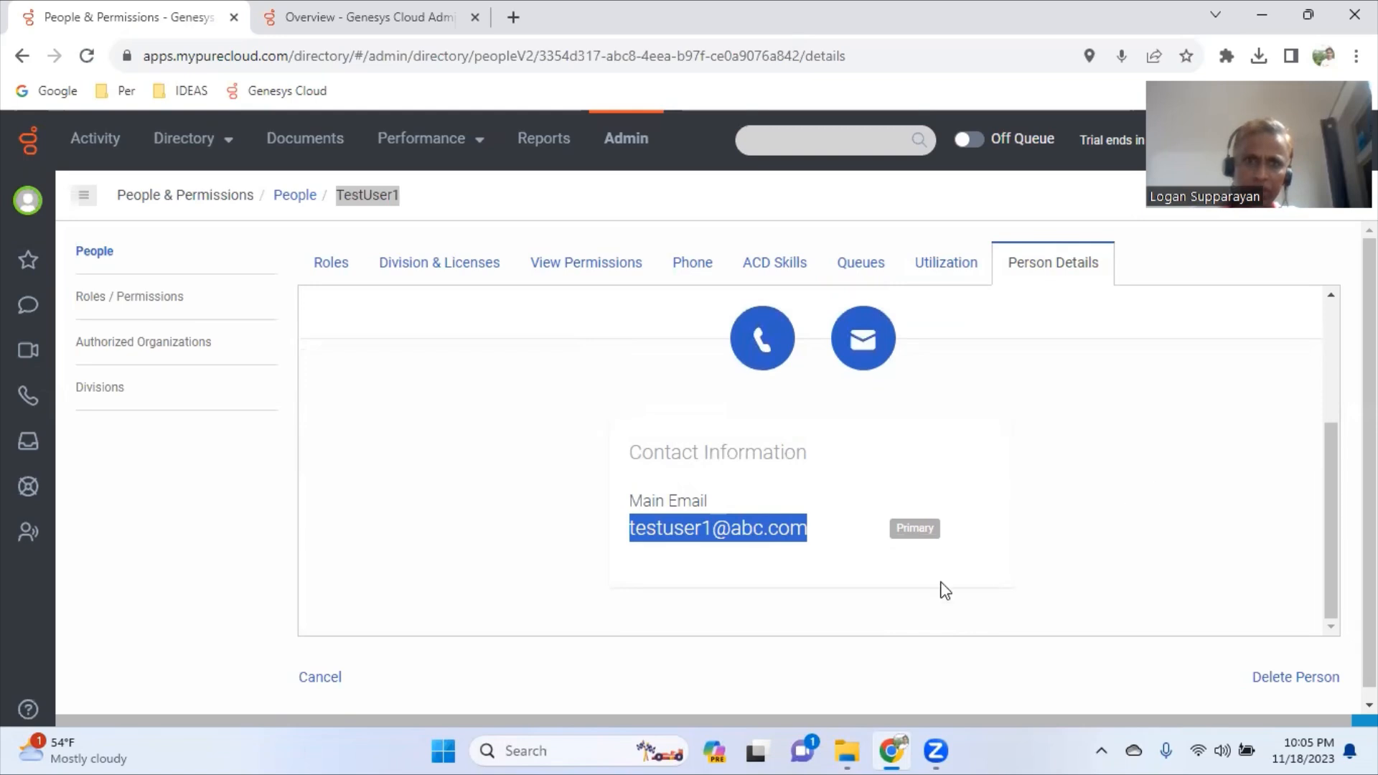
scroll(822, 593, "up", 3)
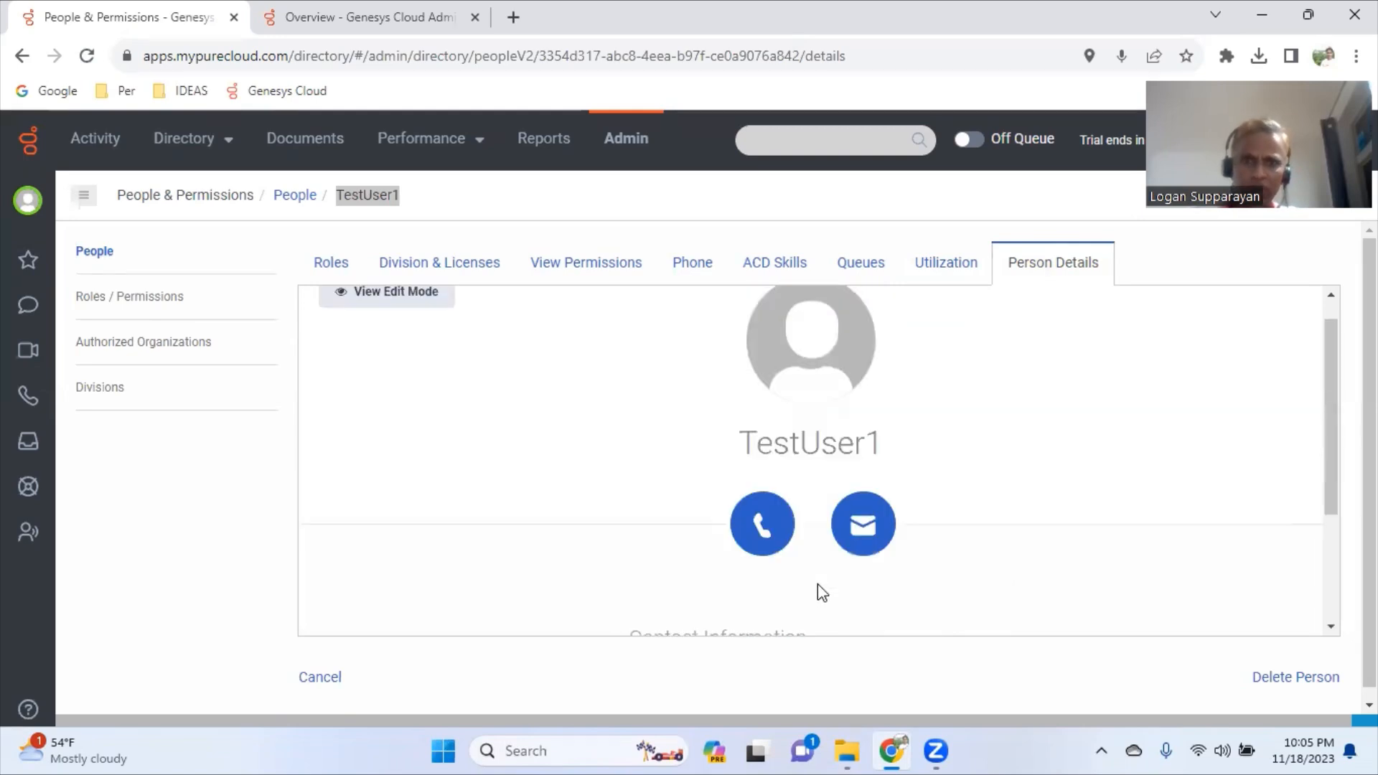
scroll(822, 593, "up", 2)
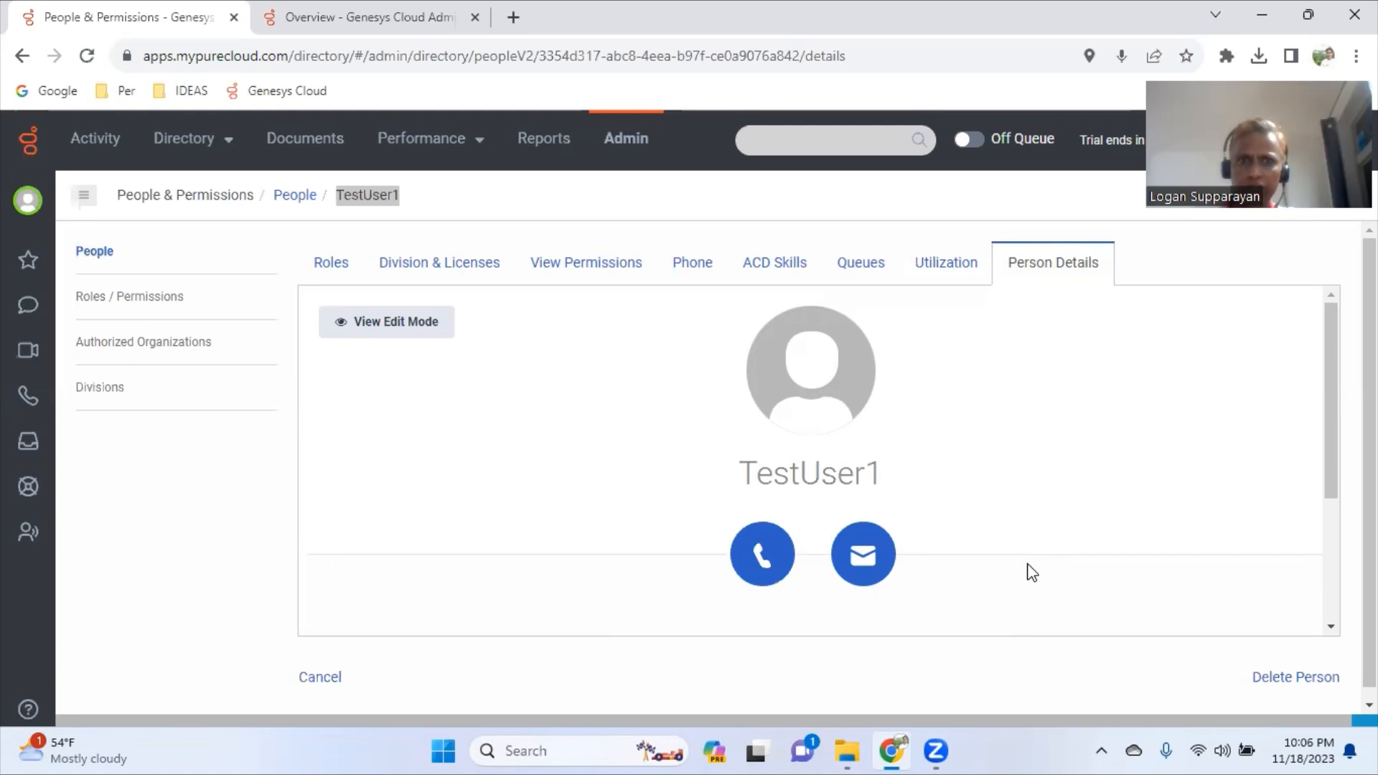
scroll(1038, 569, "down", 5)
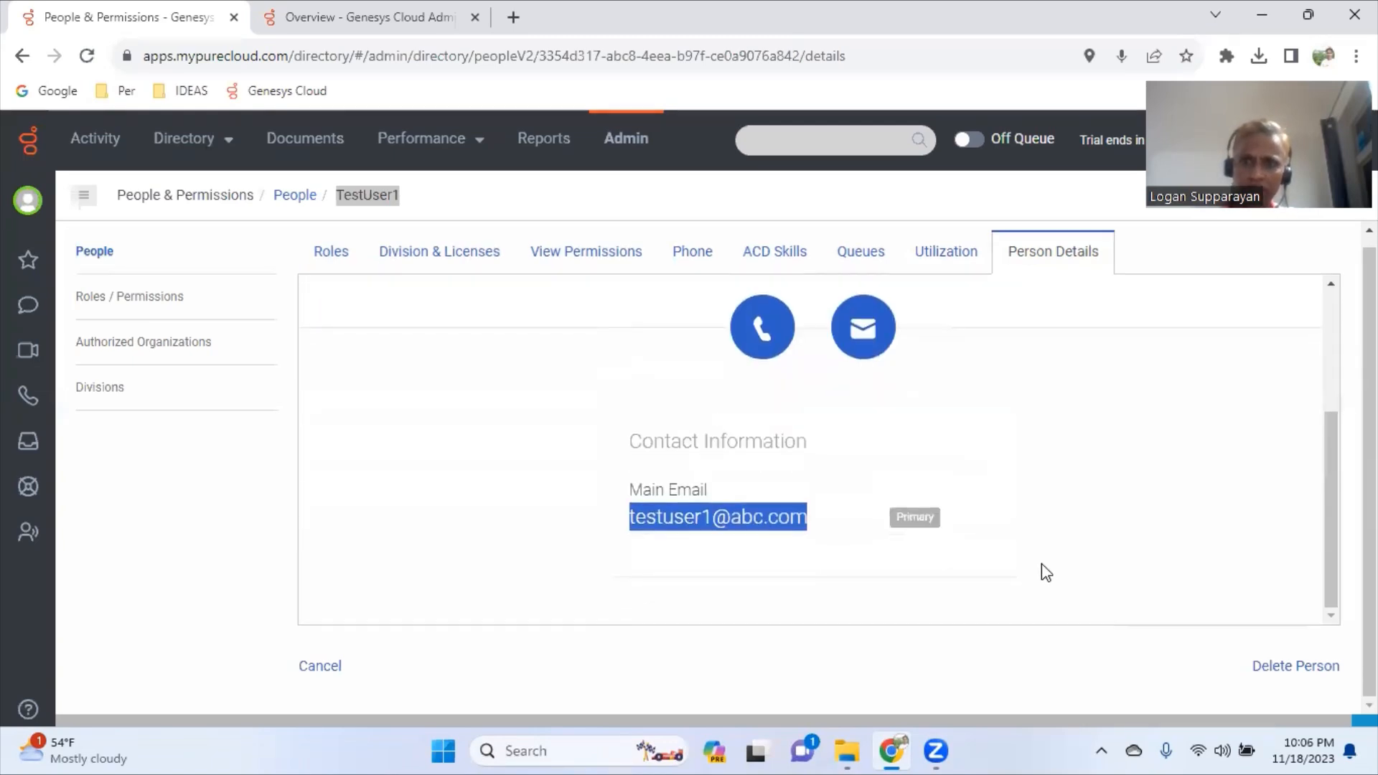
scroll(1048, 569, "up", 5)
scroll(1075, 557, "down", 5)
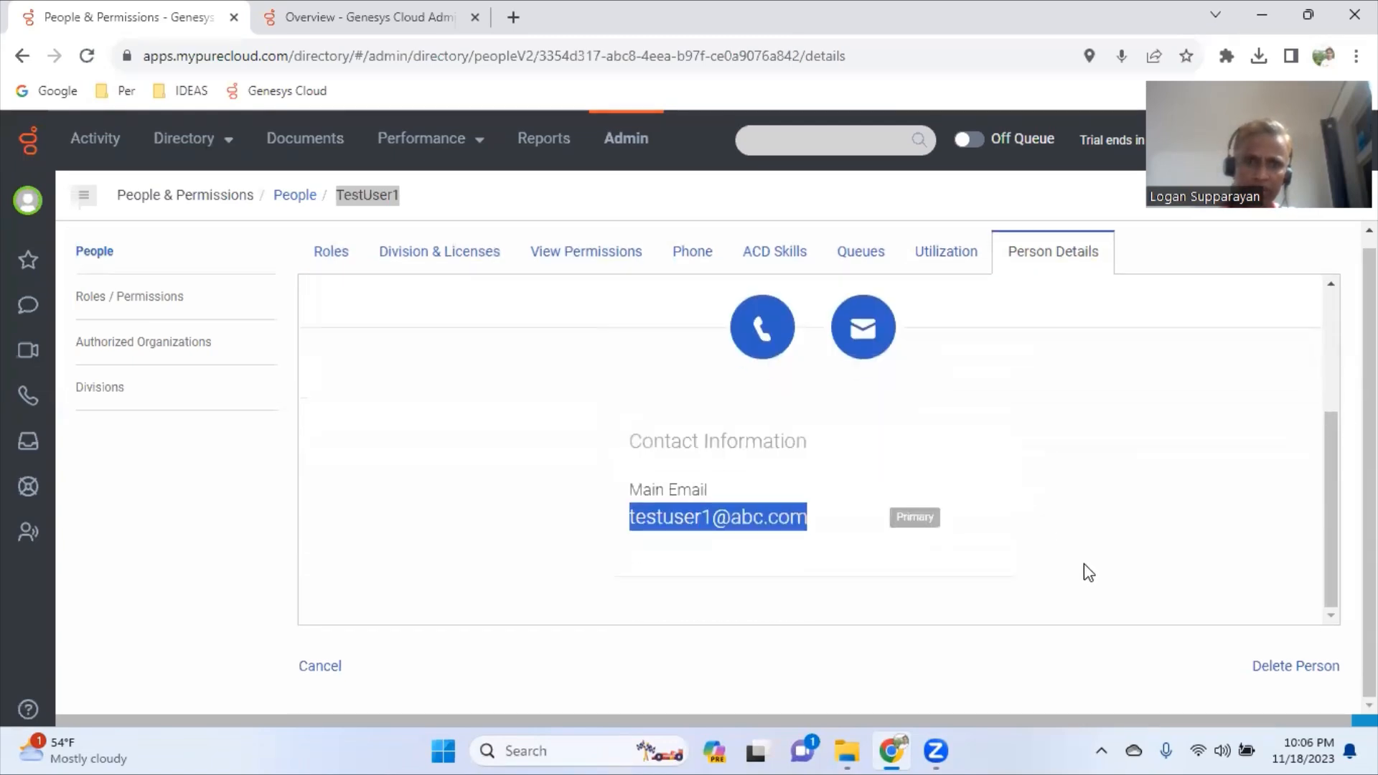
scroll(1069, 551, "up", 5)
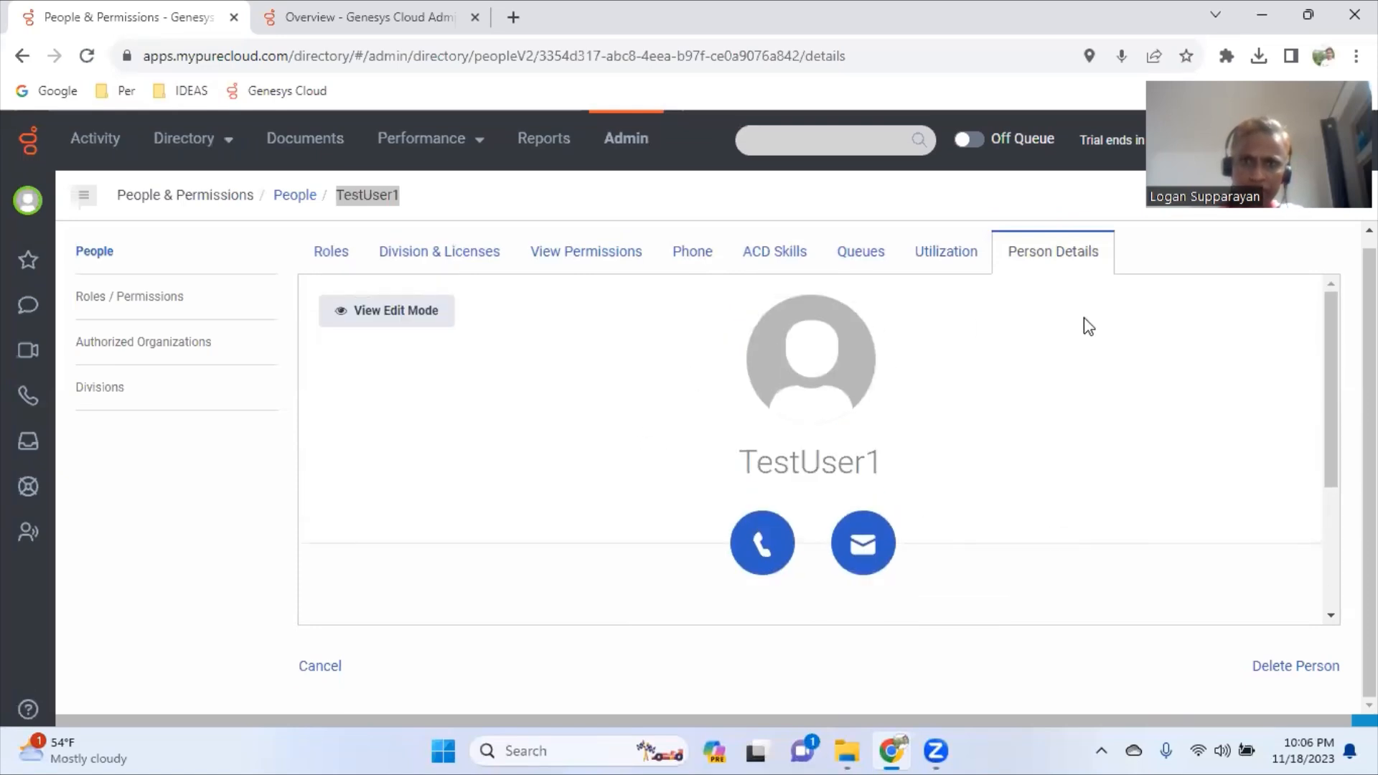
- Save TestUser1's roles, then review the division, phone, skills and queue settings
left_click(345, 264)
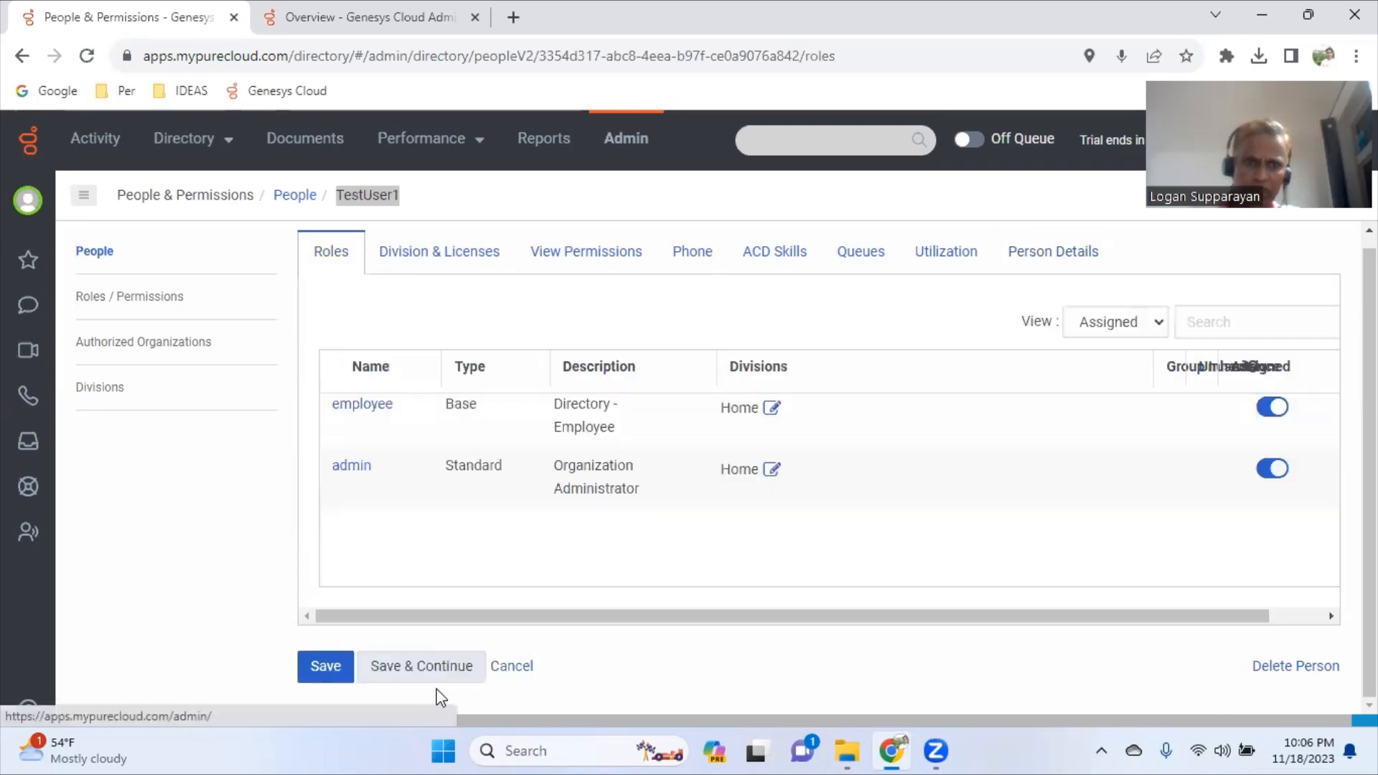
left_click(434, 668)
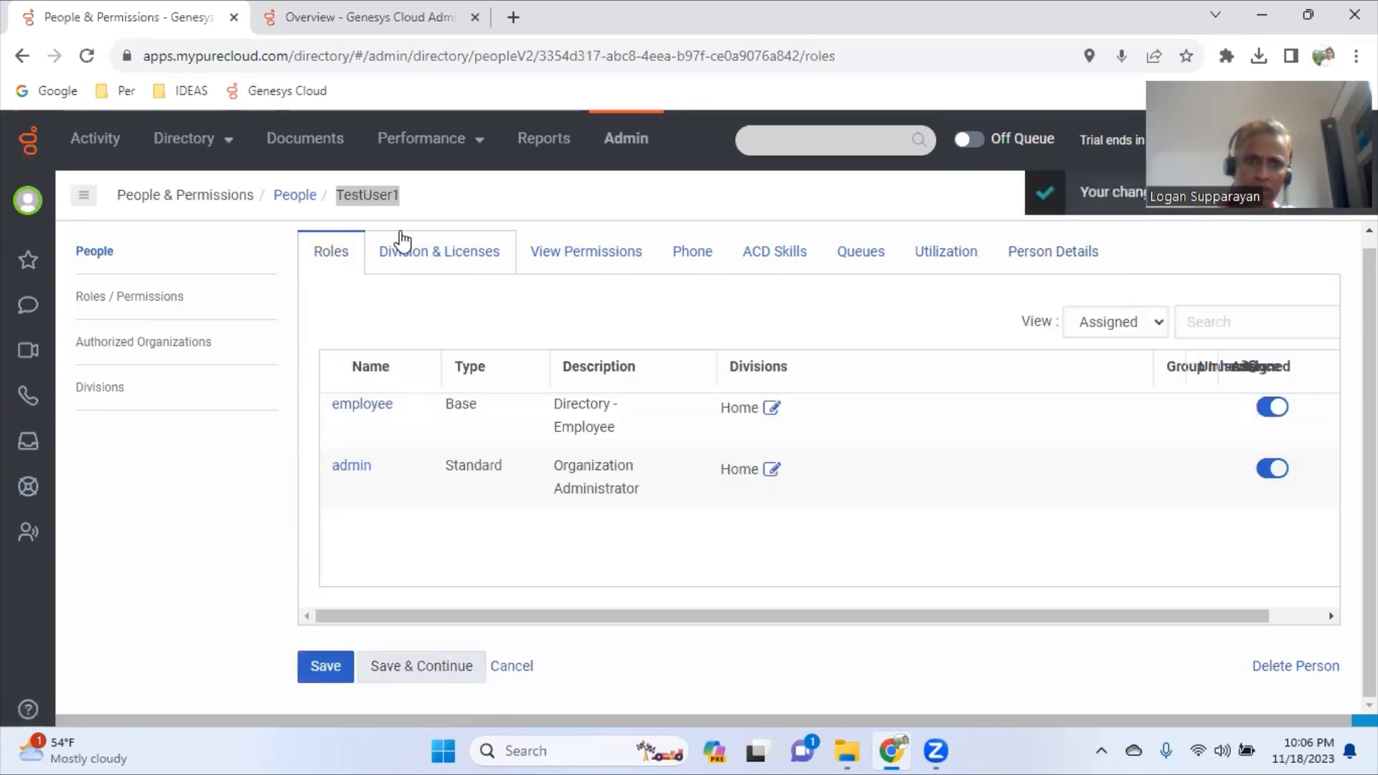
left_click(406, 255)
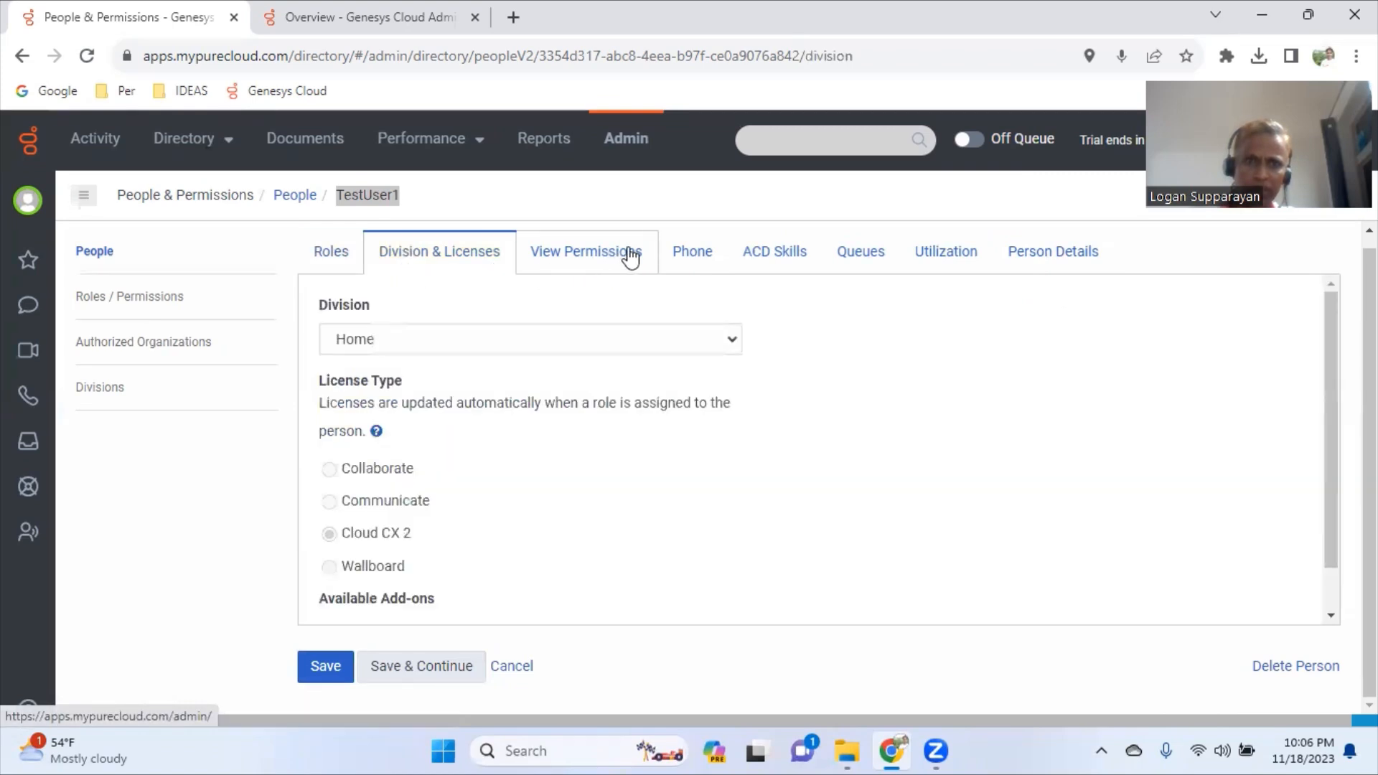
left_click(693, 256)
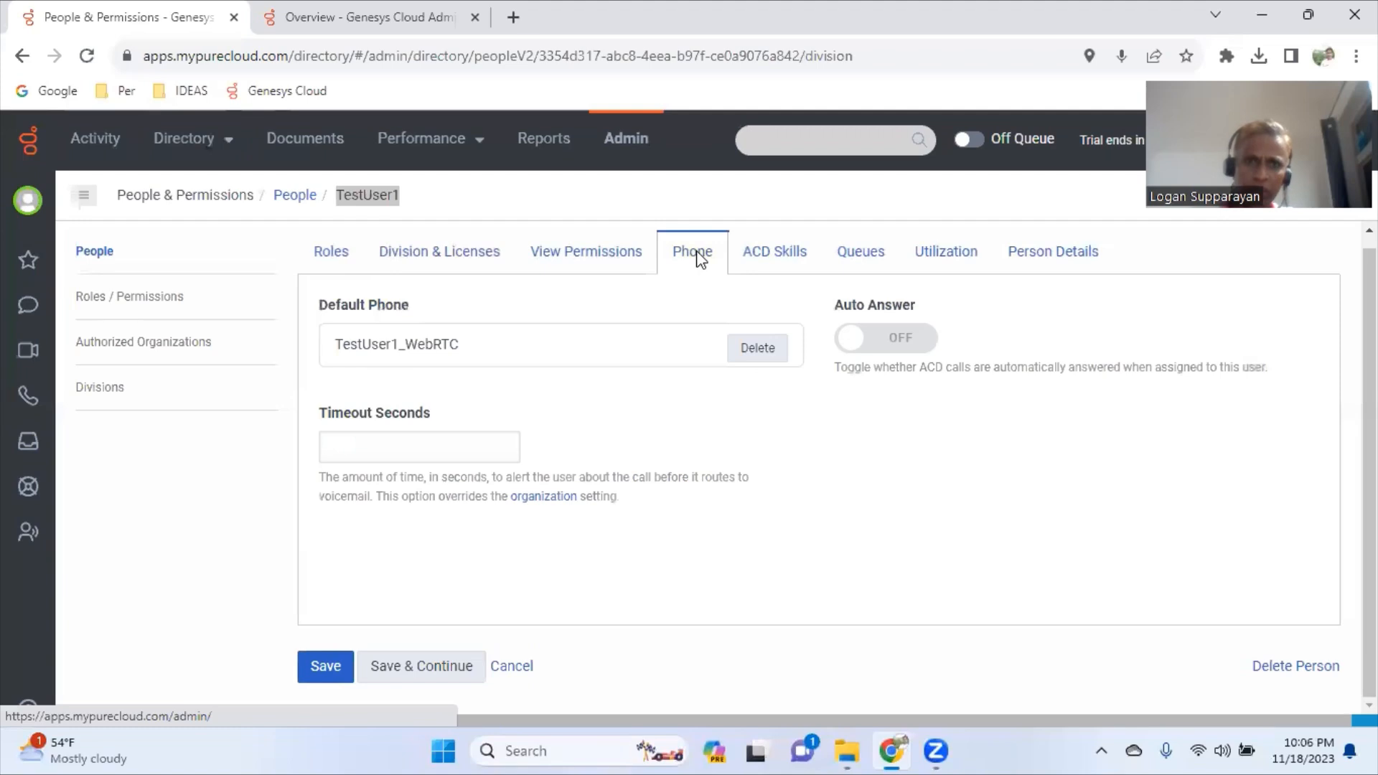
left_click(788, 257)
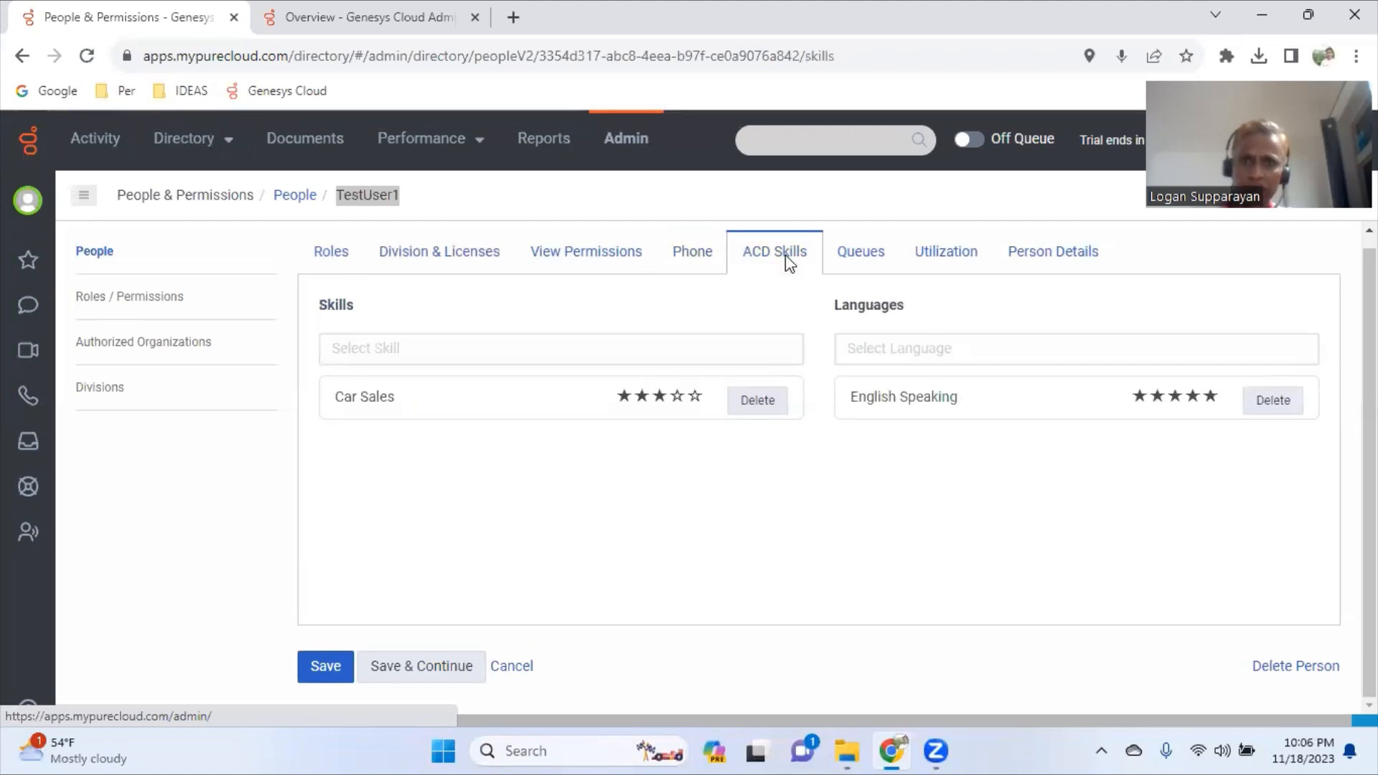
left_click(866, 259)
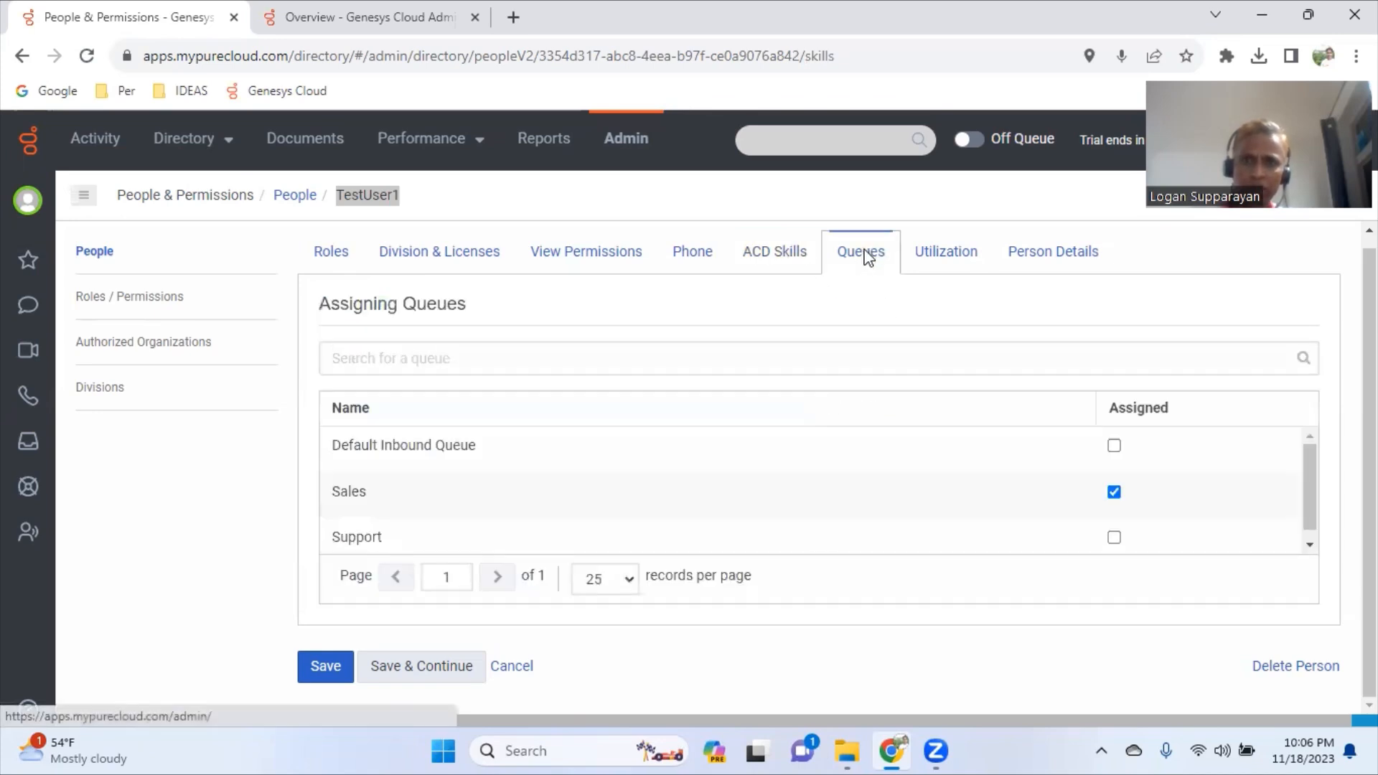
left_click(962, 260)
- In Person Details edit mode, enter Department ABC Sales and Title Sales Representative
left_click(1042, 260)
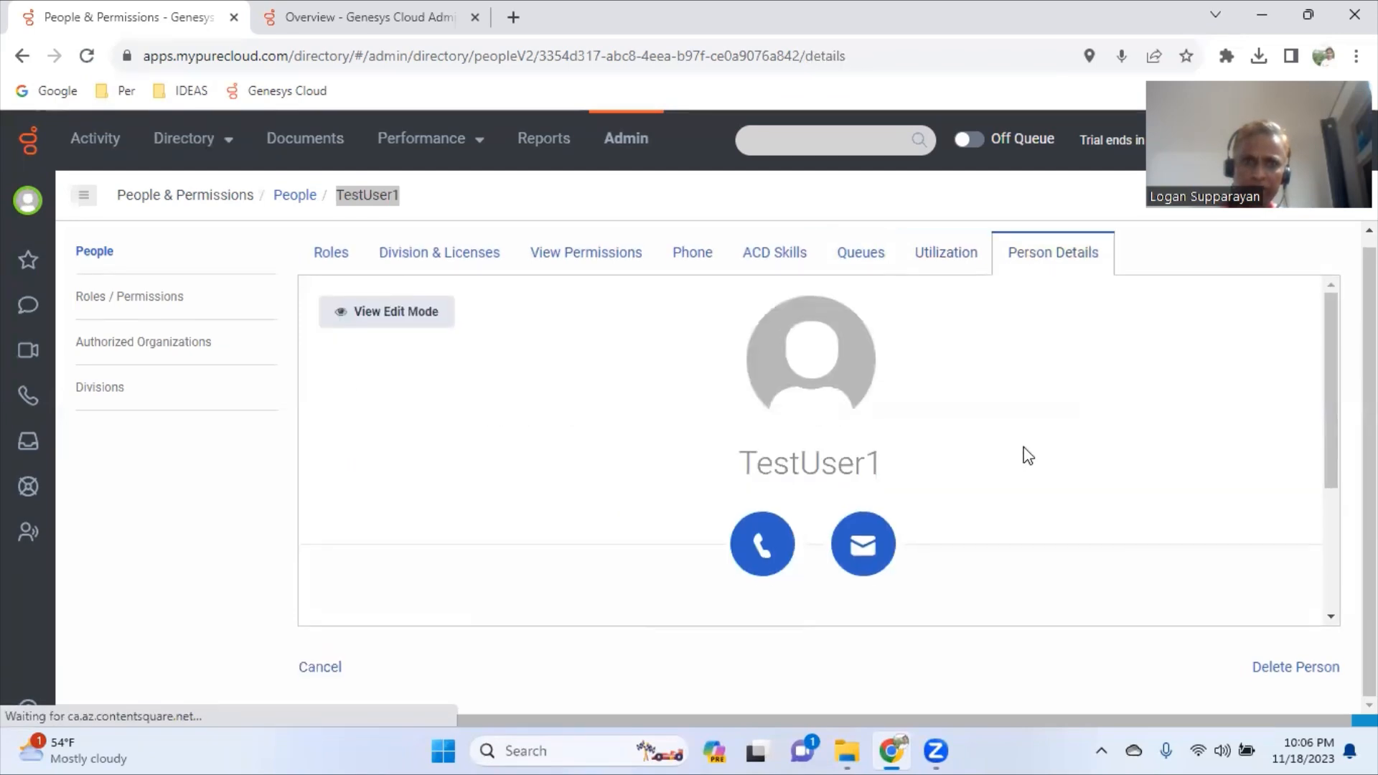
left_click(417, 325)
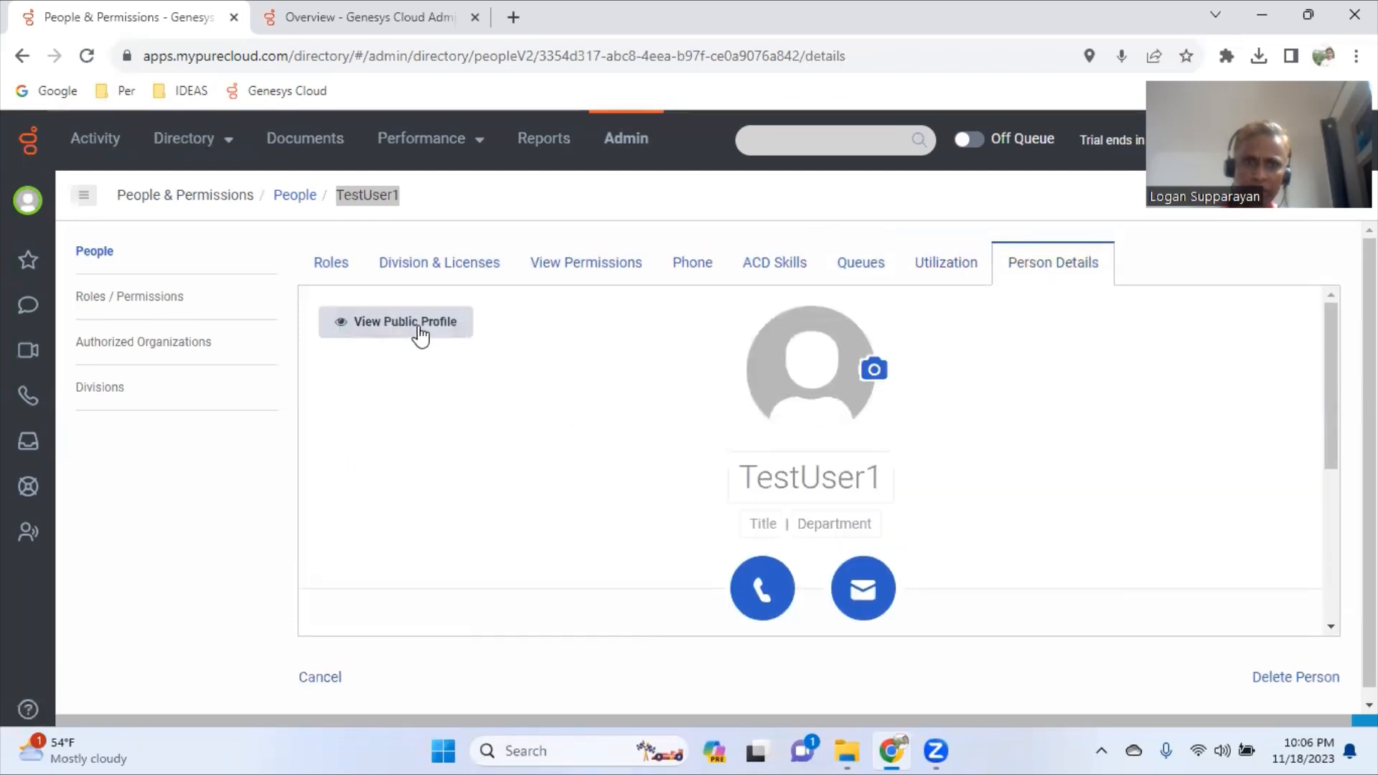
left_click(826, 525)
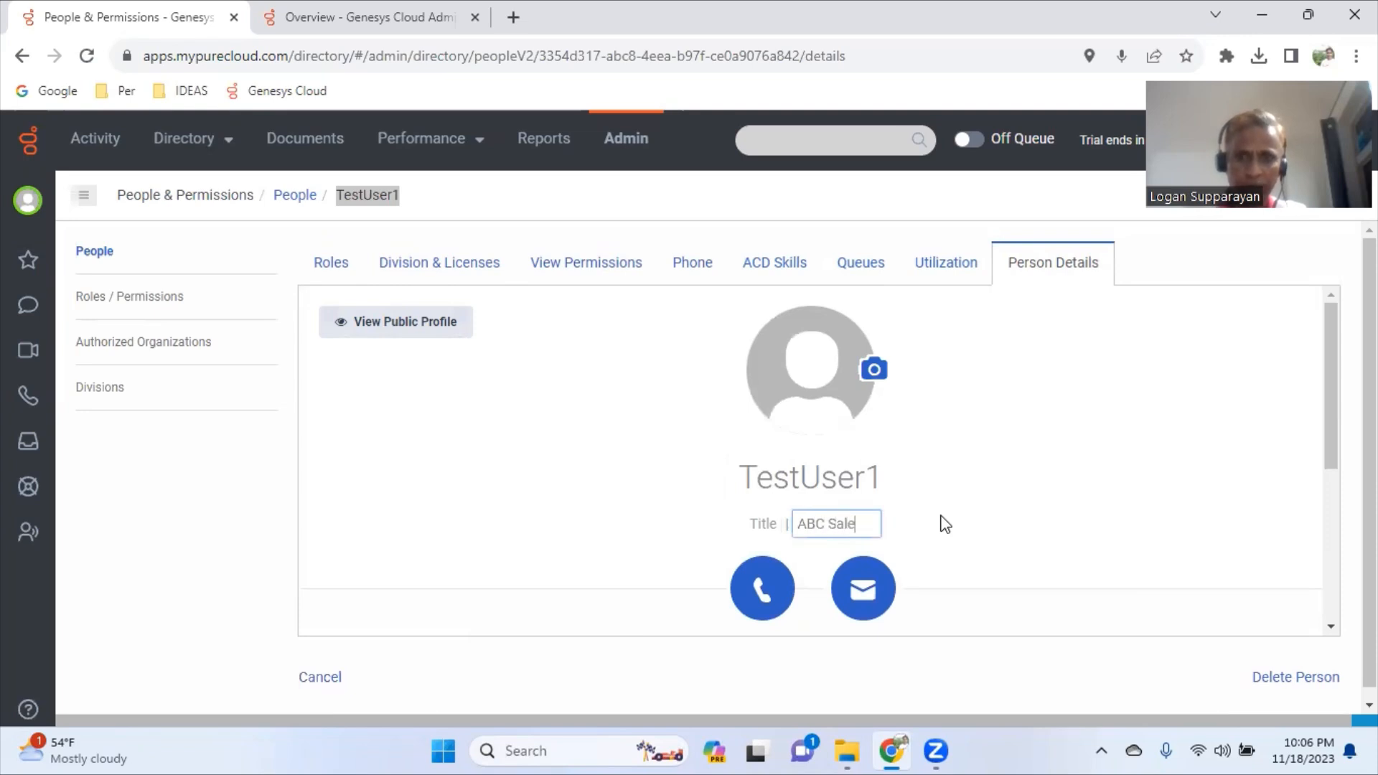
left_click(964, 526)
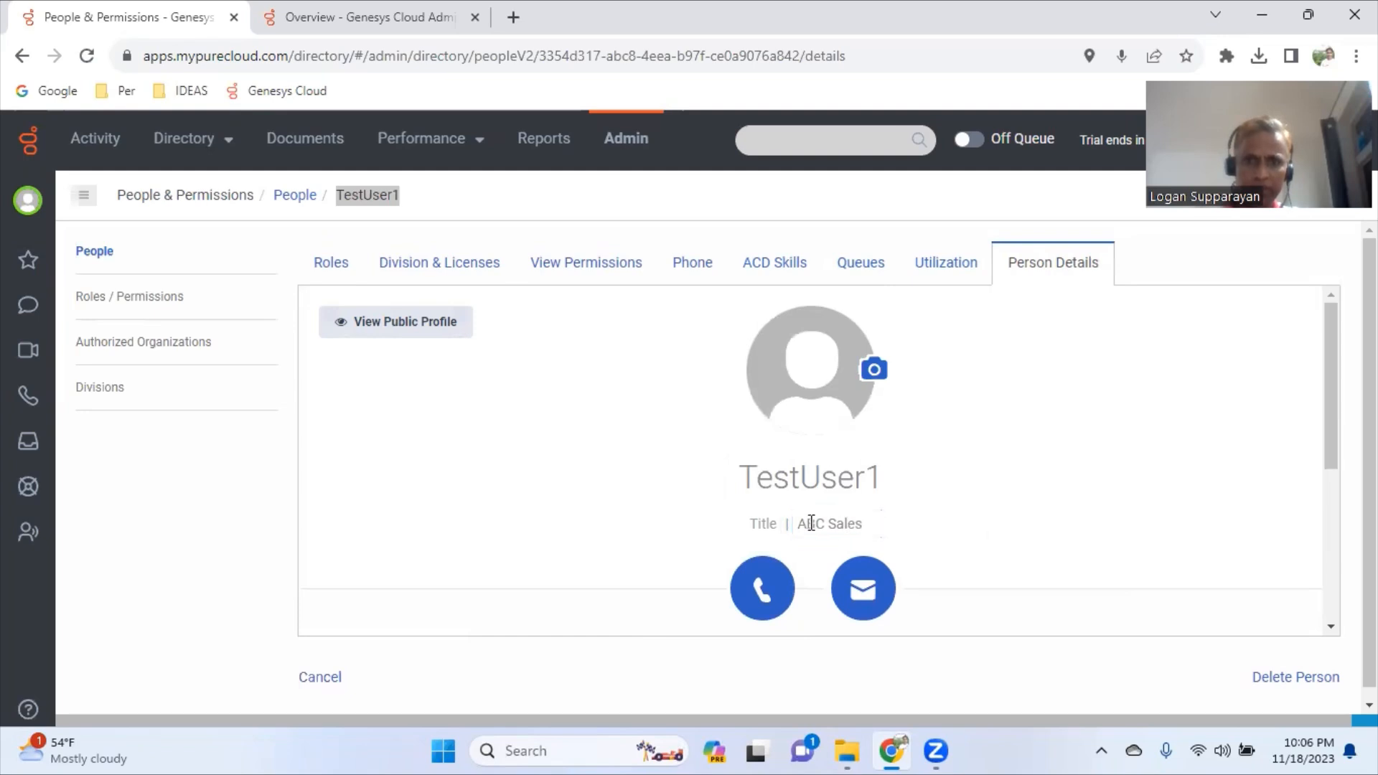
left_click(764, 525)
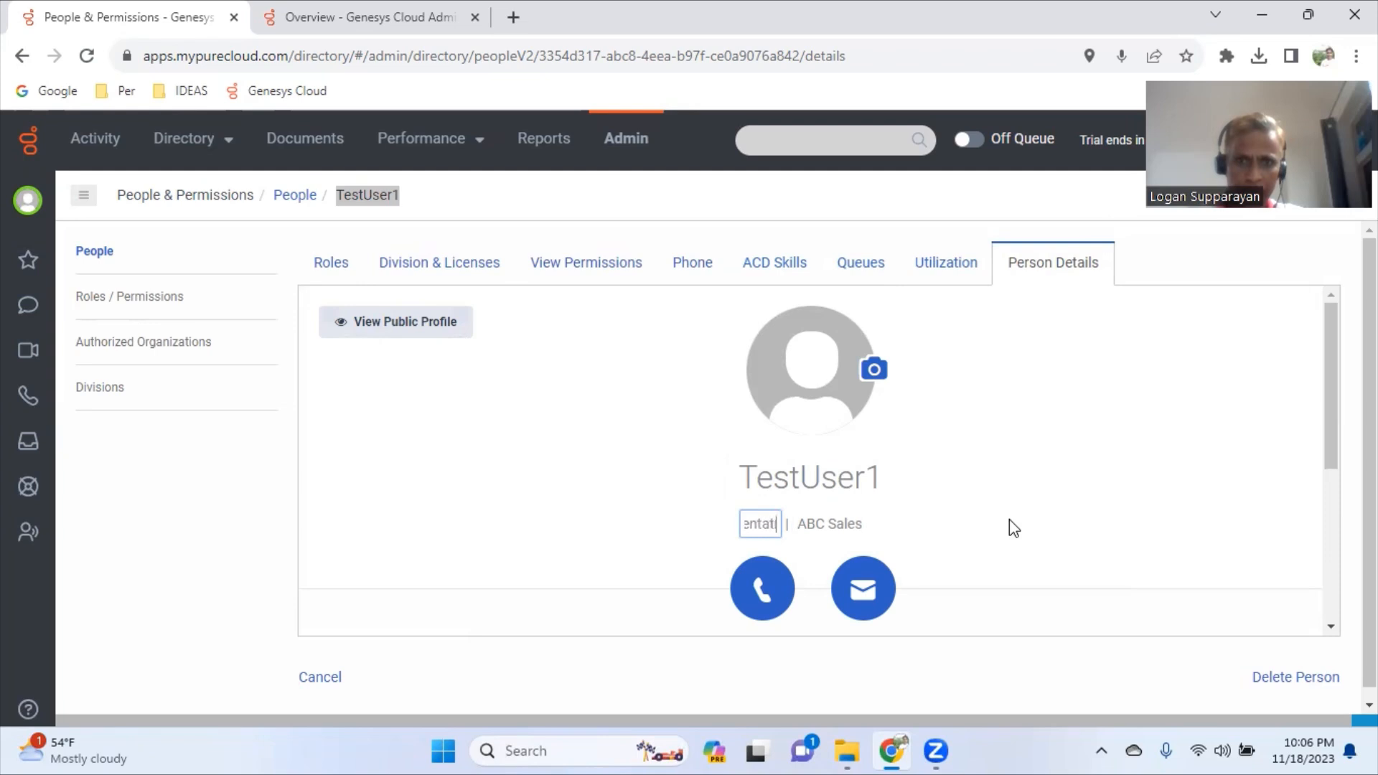
left_click(1075, 528)
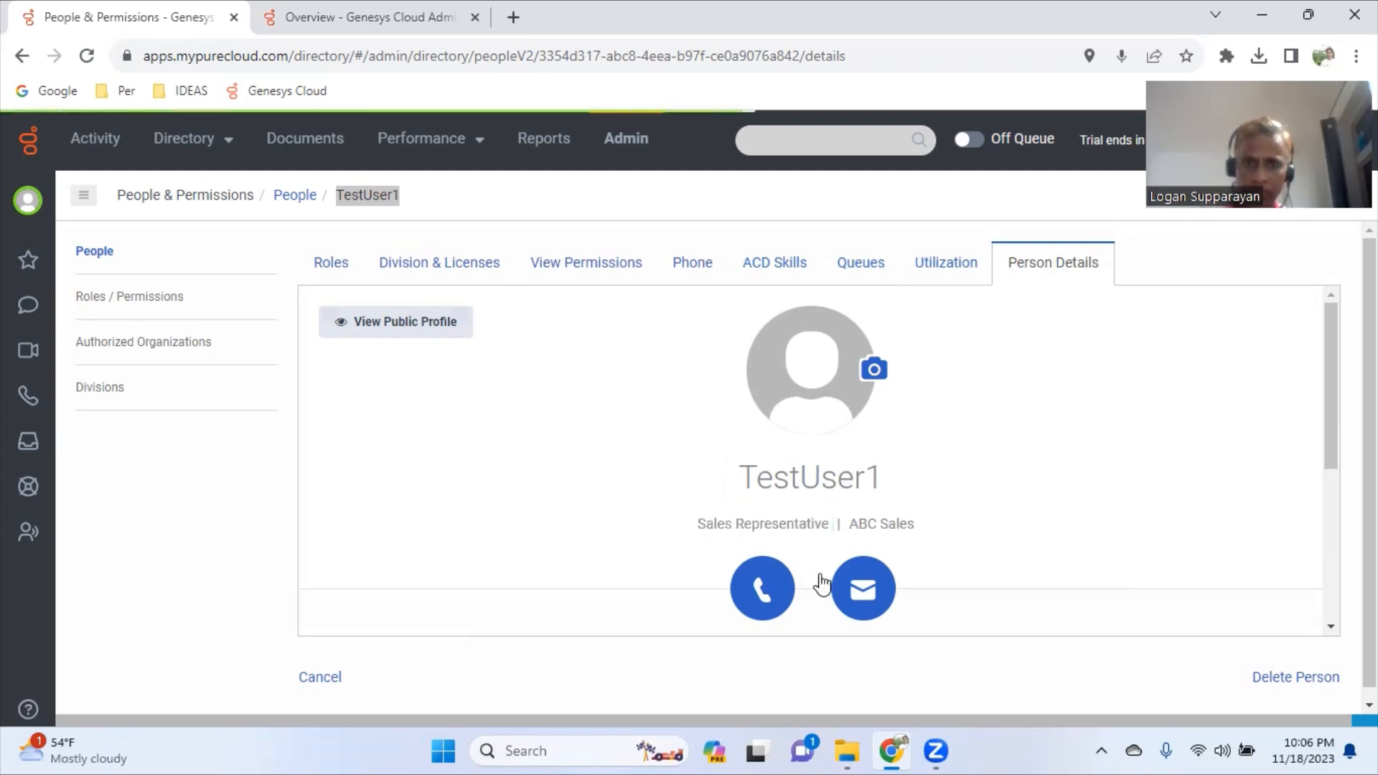
scroll(425, 357, "down", 4)
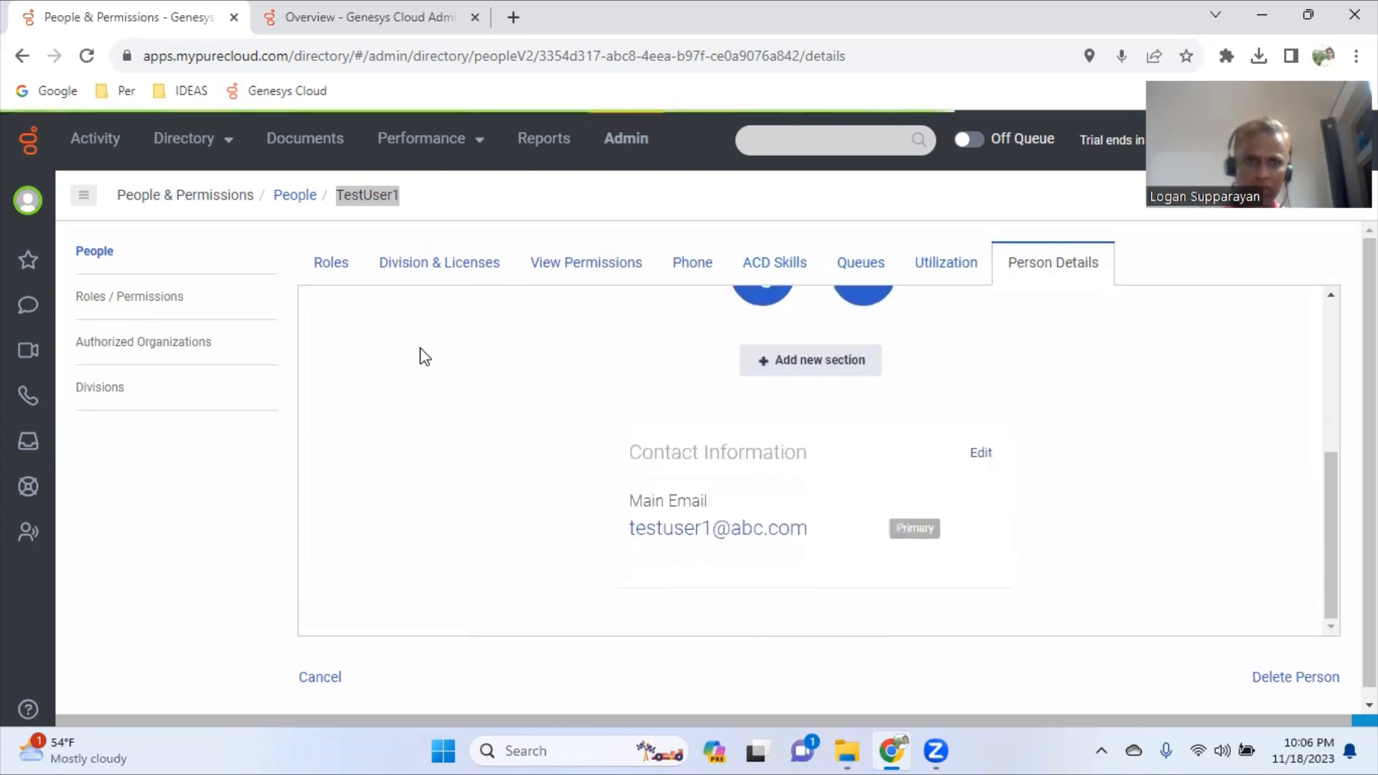
- Save TestUser1's pending profile changes and return to the Roles page
left_click(428, 273)
left_click(427, 690)
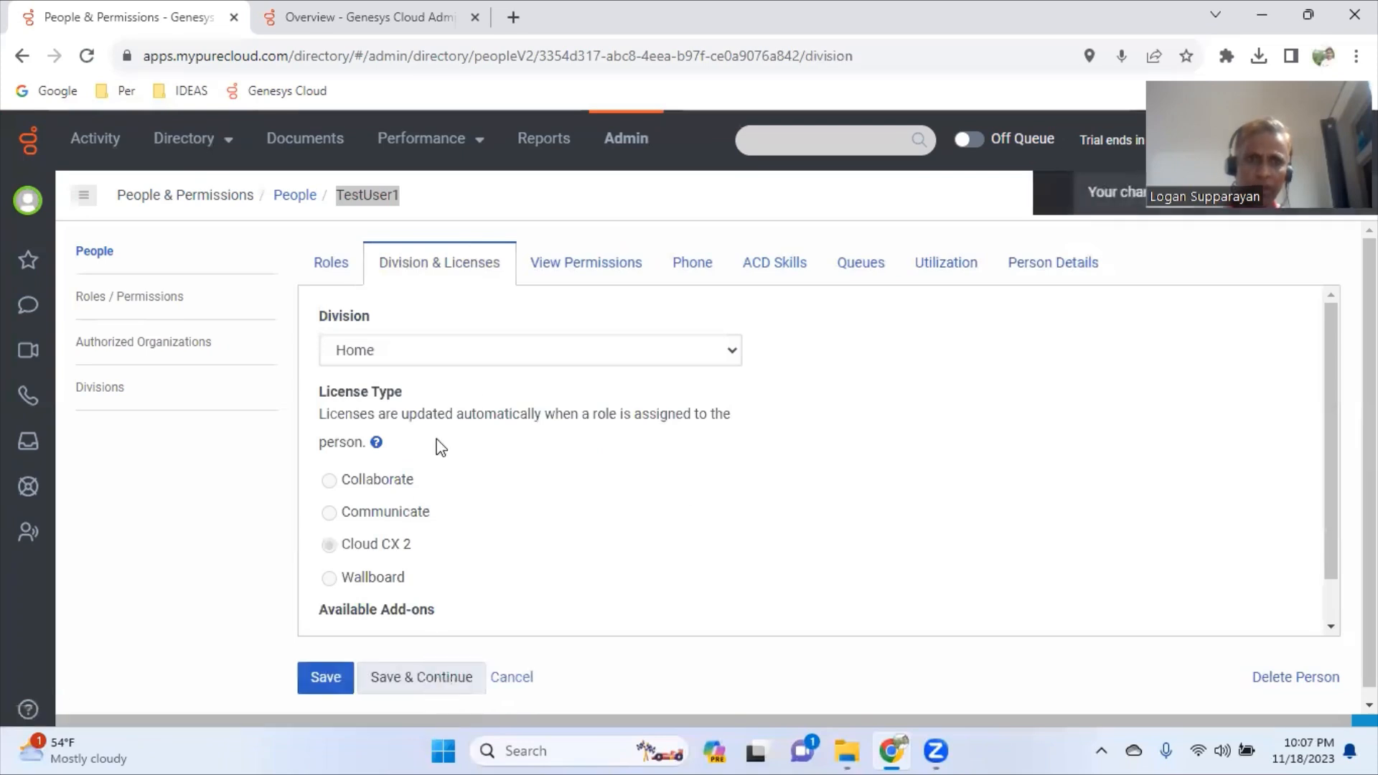
left_click(342, 275)
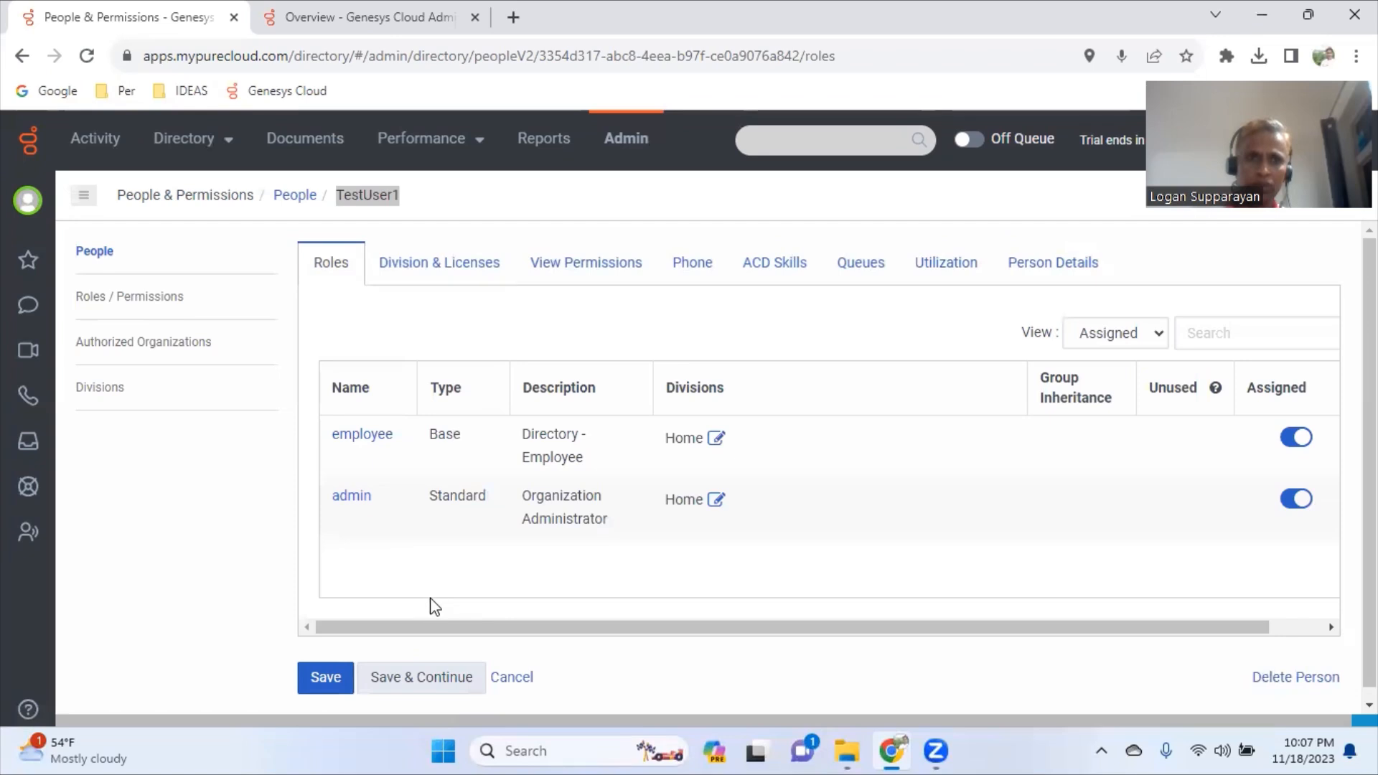
- Save TestUser1's settings, then preview and close the Bulk Import dialog
left_click(328, 680)
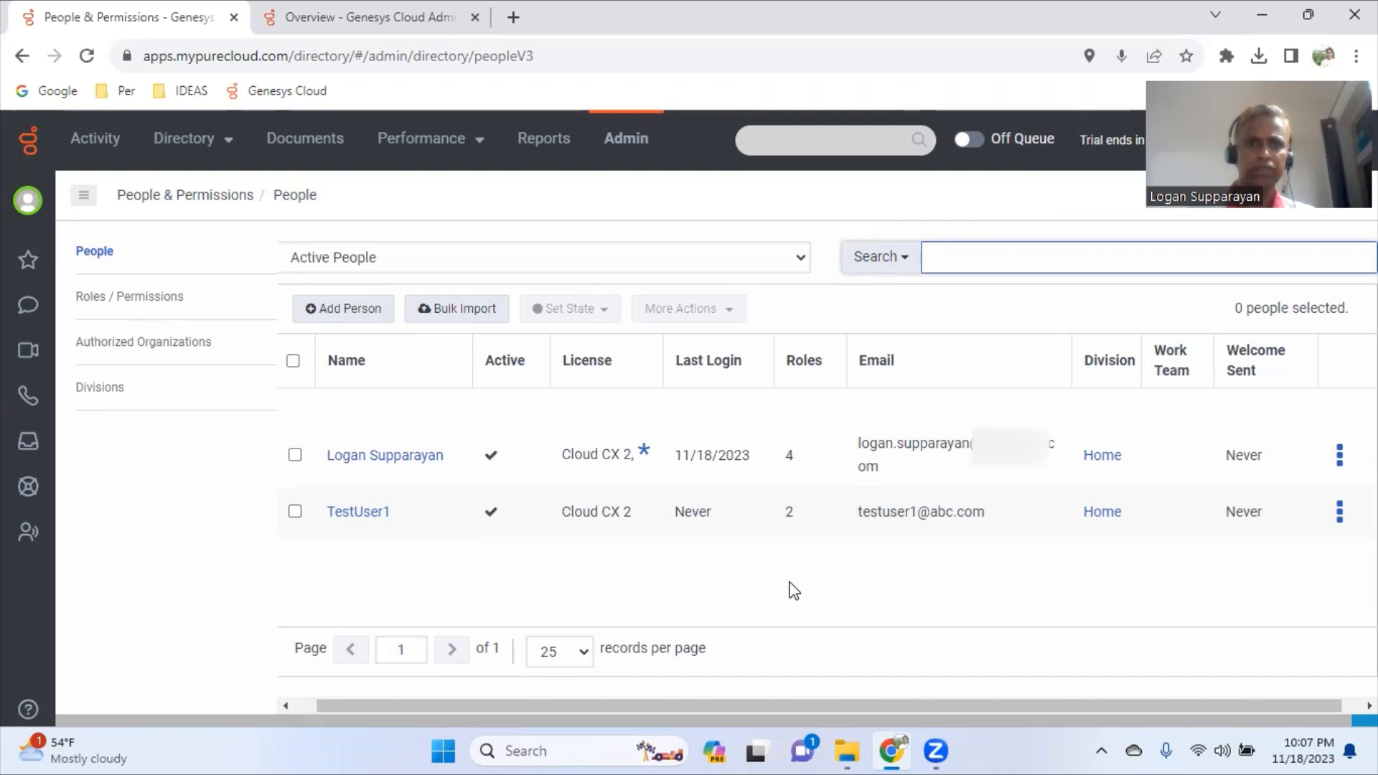
left_click(484, 314)
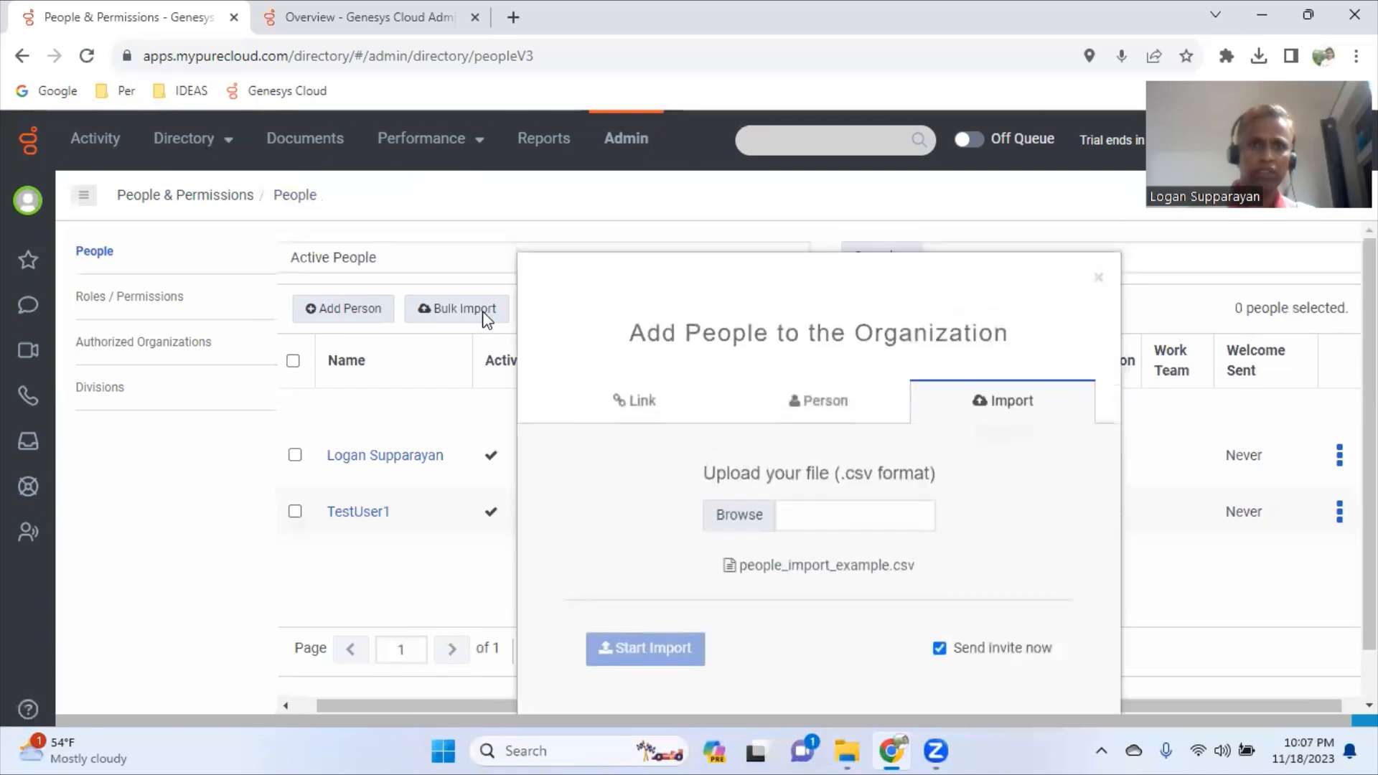
left_click(1099, 280)
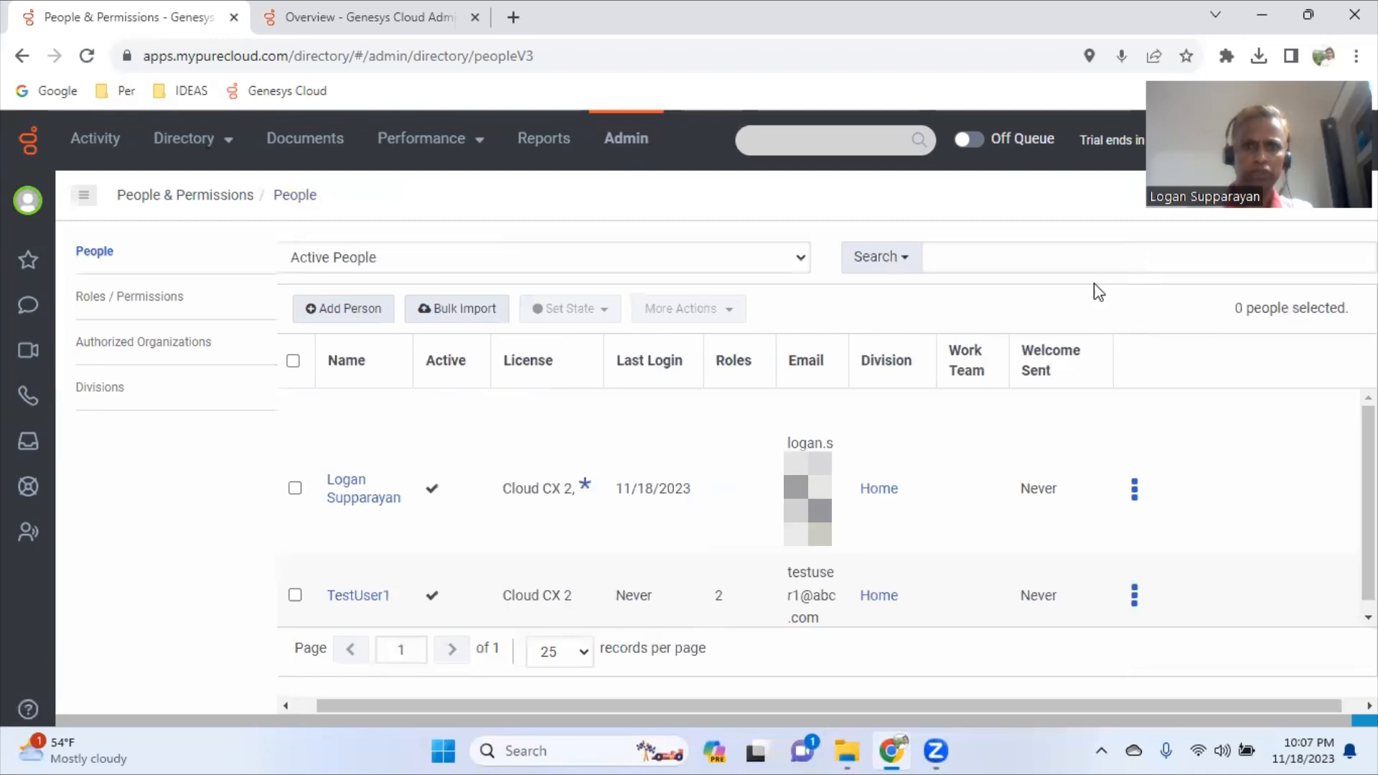